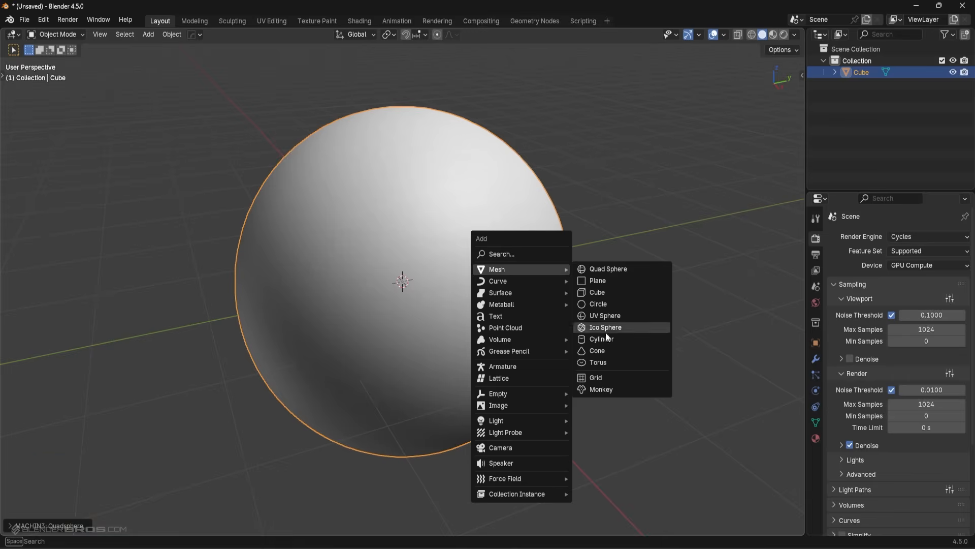
Add a cylinder with 64 vertices and raise it about 1.3 m along Z so it protrudes from the sphere's top.
click(605, 339)
click(44, 521)
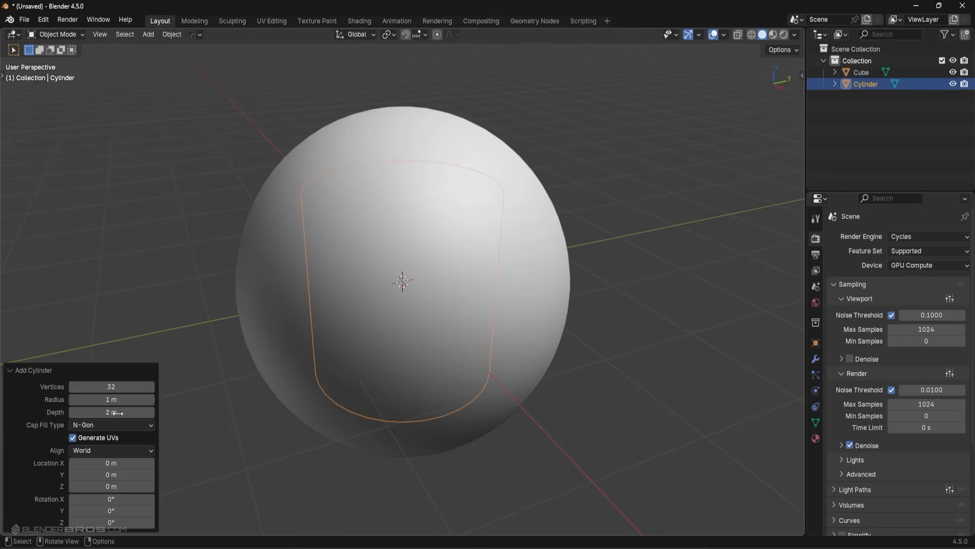
click(127, 387)
text(64)
key(Return)
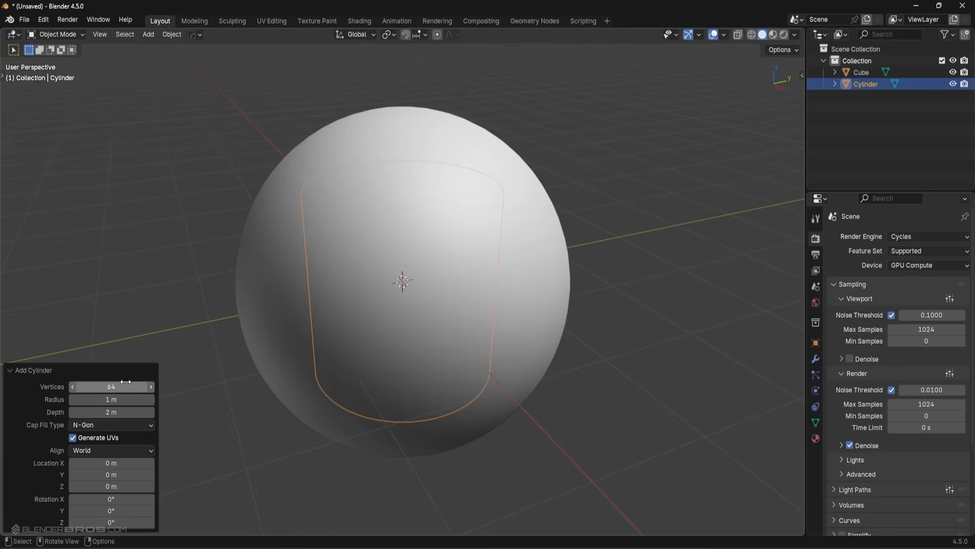
key(g)
key(z)
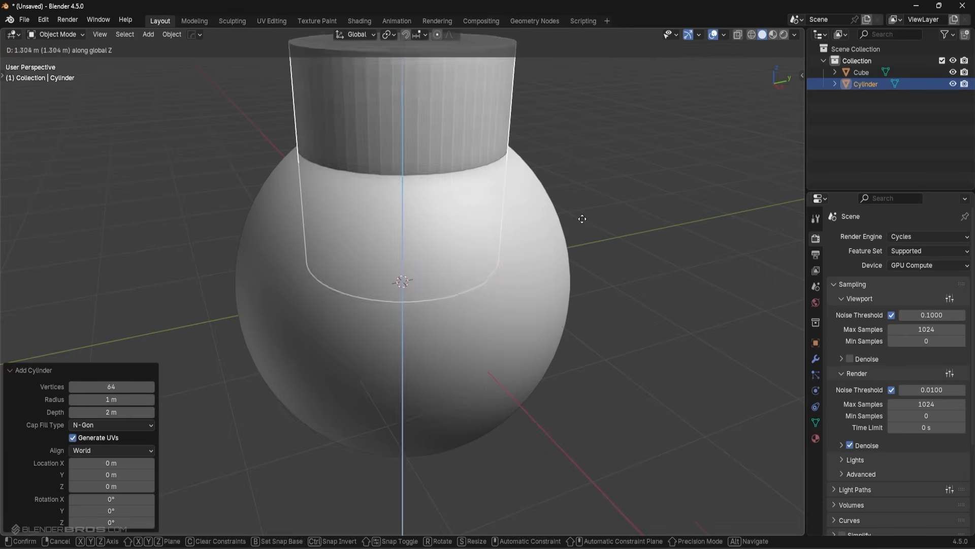
click(596, 201)
Shade the cylinder auto smooth at 30° and scale it uniformly to about 0.736.
right_click(594, 198)
click(597, 208)
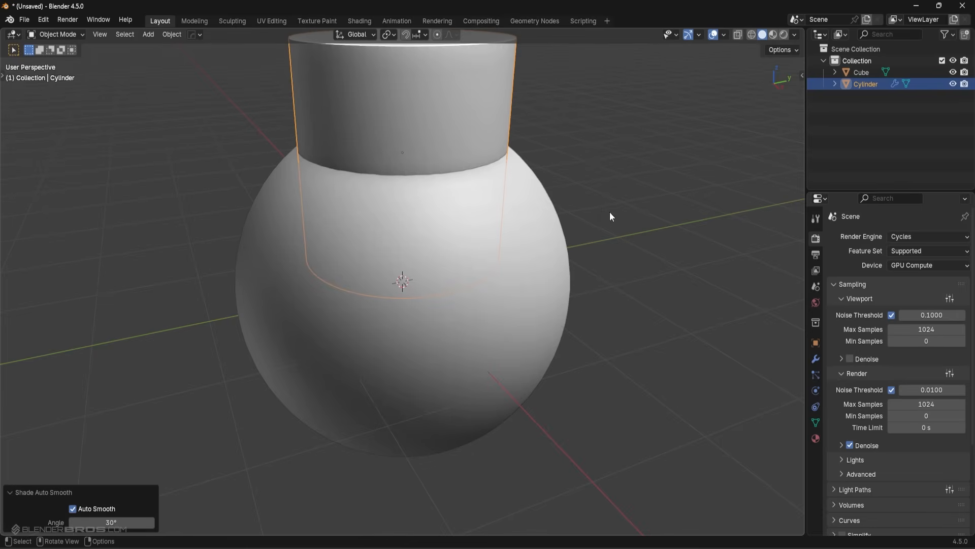
key(s)
click(511, 204)
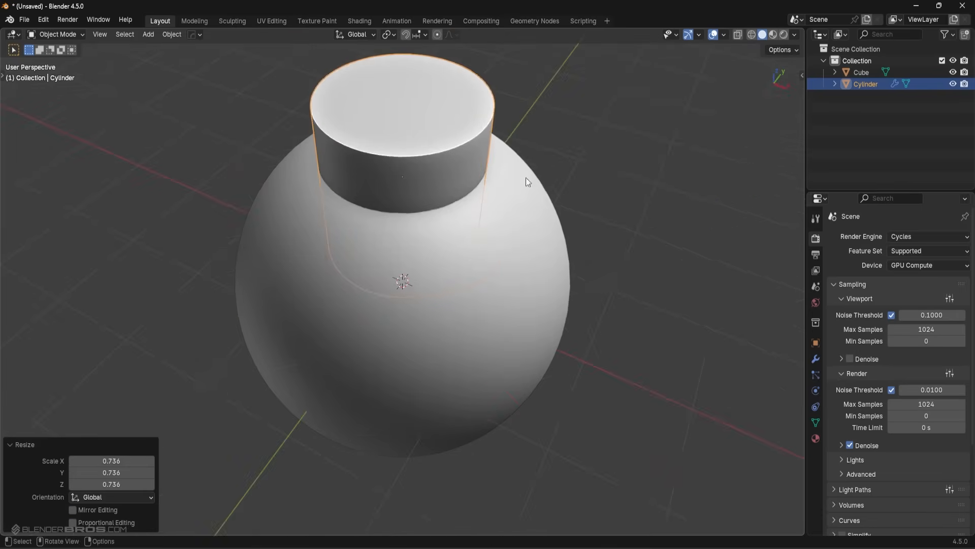
Cut the cylinder out of the sphere with a Hard Ops difference boolean and hide the cutter.
shift+click(532, 229)
key(ctrl+KP_Subtract)
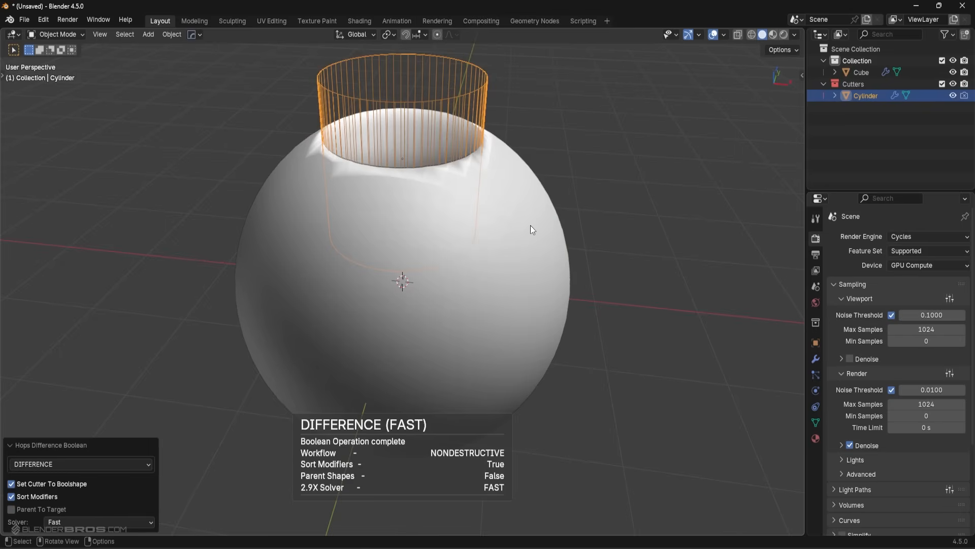
key(h)
Shade the cut sphere auto smooth at 30° and apply its Boolean modifier.
click(486, 194)
right_click(487, 194)
click(483, 193)
scroll(480, 249, up, 5)
click(815, 358)
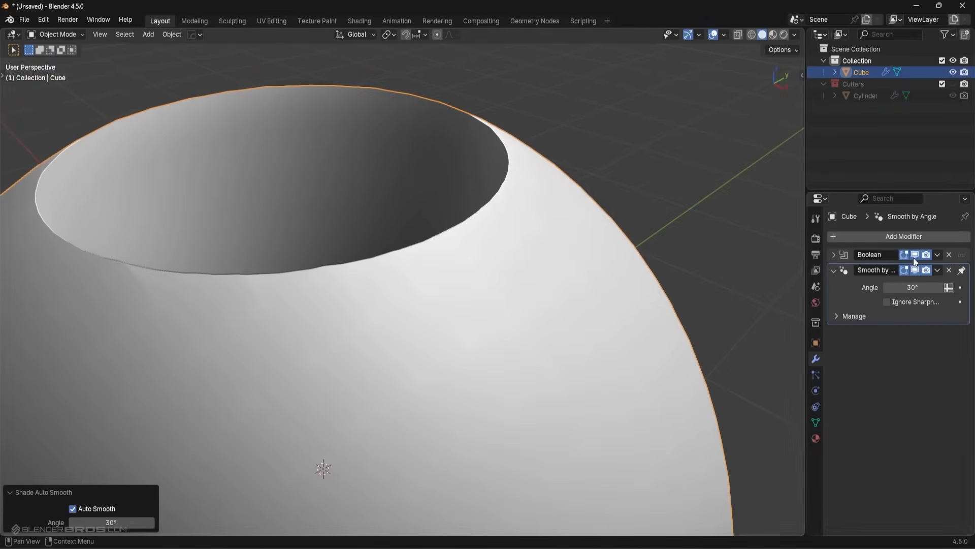
click(937, 254)
click(918, 267)
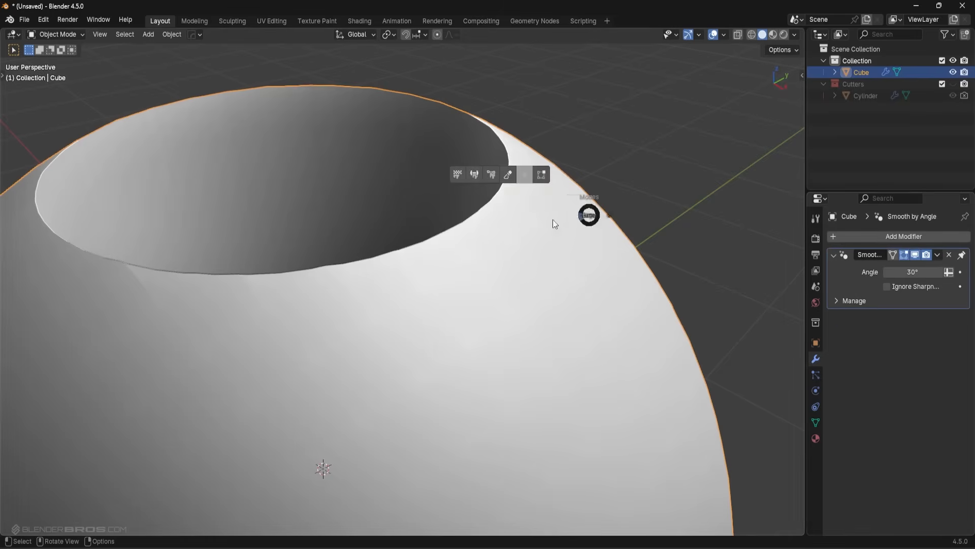
Select the edge loop around the hole's upper rim in Edit Mode, starting from a cleared selection.
key(Tab)
key(alt+a)
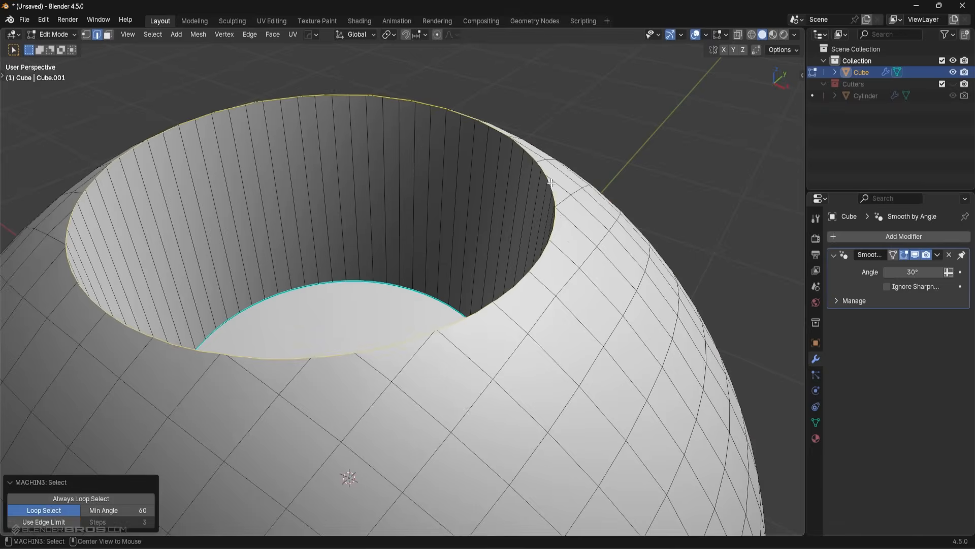
alt+click(553, 190)
scroll(557, 204, down, 3)
middle_drag(570, 261, 460, 189)
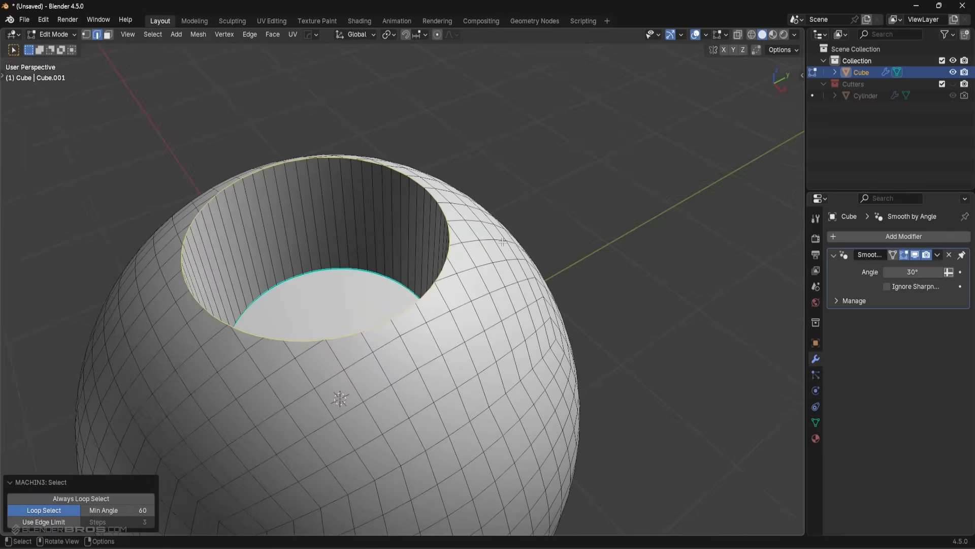
Try beveling the rim directly in Edit Mode and with a three-segment Hard Ops bevel modifier.
key(ctrl+b)
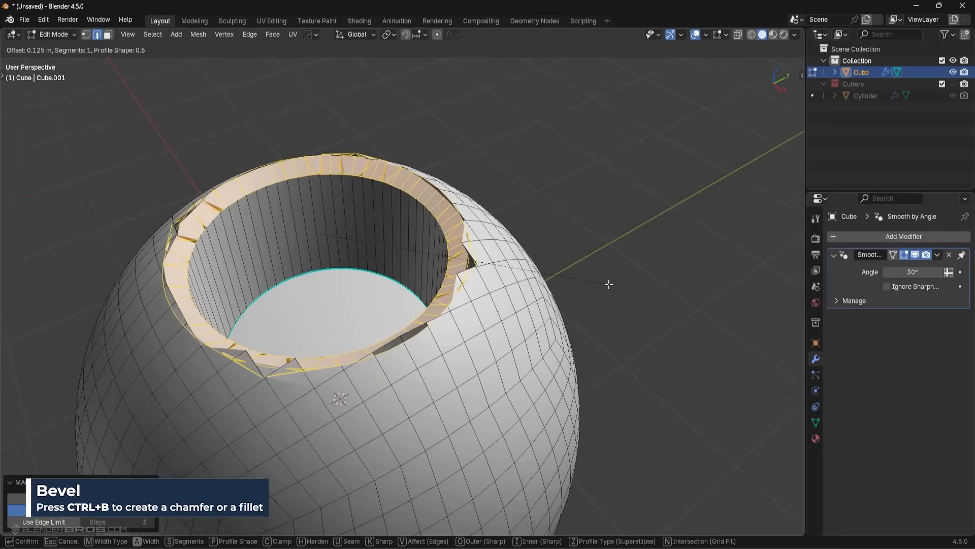
key(Escape)
key(Tab)
click(601, 260)
key(q)
click(602, 277)
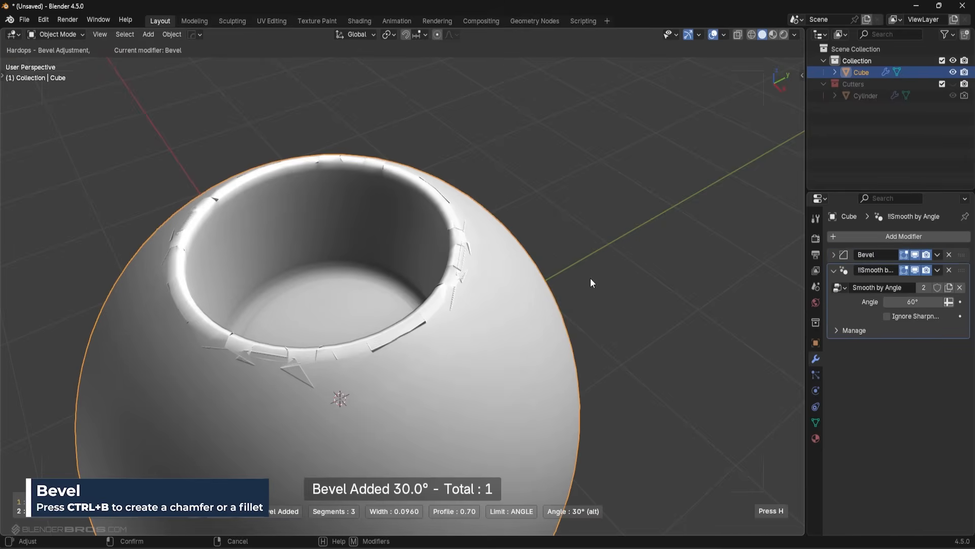
key(Tab)
key(Escape)
key(Tab)
key(Escape)
key(Escape)
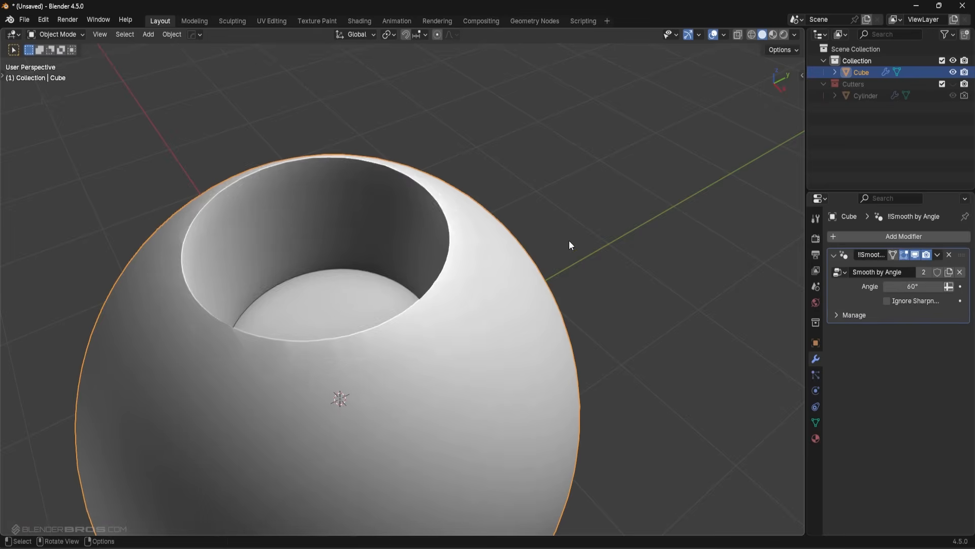
Try a 10-segment bevel about 0.027 m wide on the rim loop and undo it.
key(Tab)
scroll(570, 245, up, 3)
key(ctrl+b)
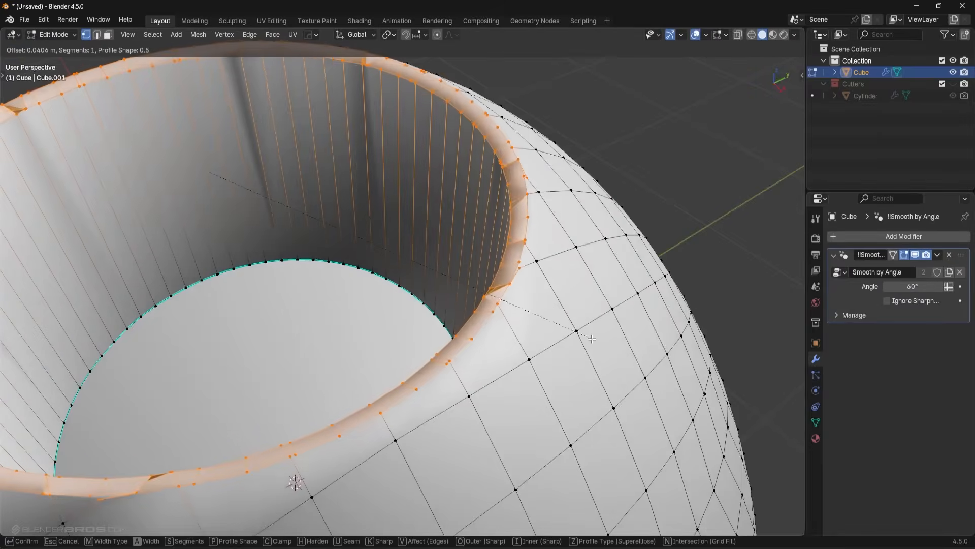
scroll(593, 338, up, 9)
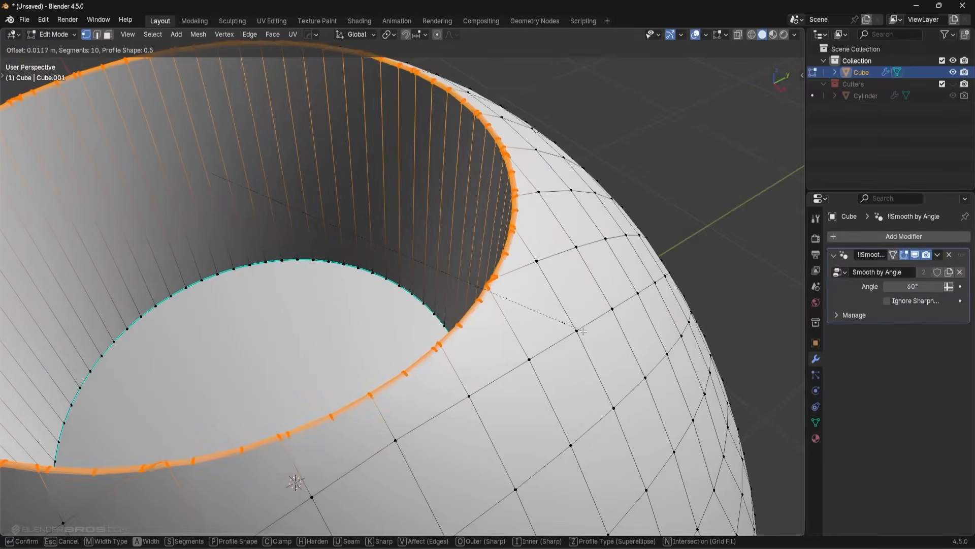
click(519, 299)
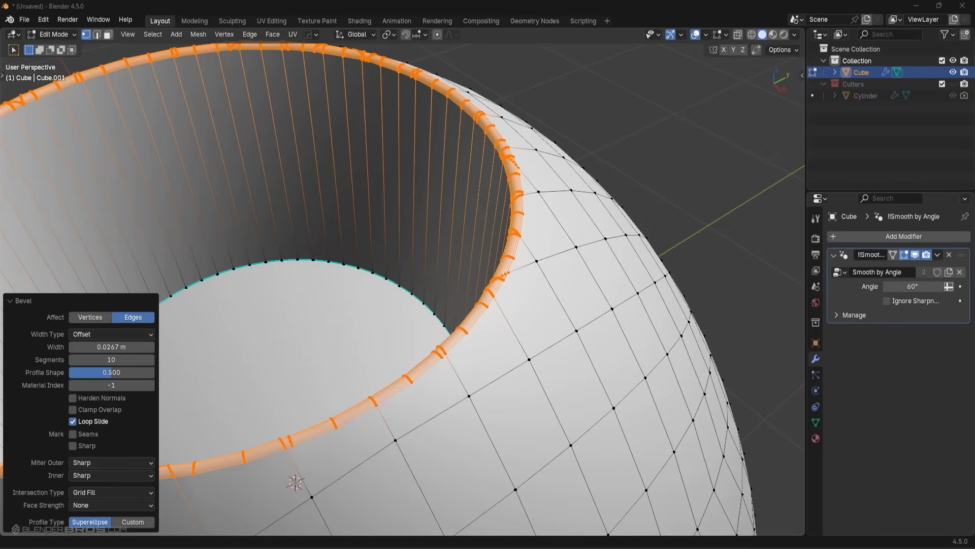
middle_drag(595, 210, 583, 210)
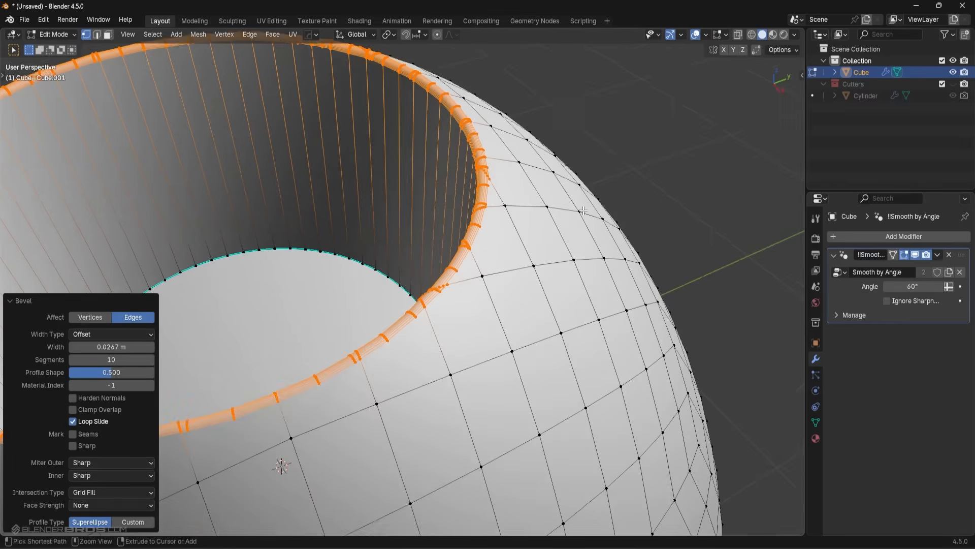
key(ctrl+z)
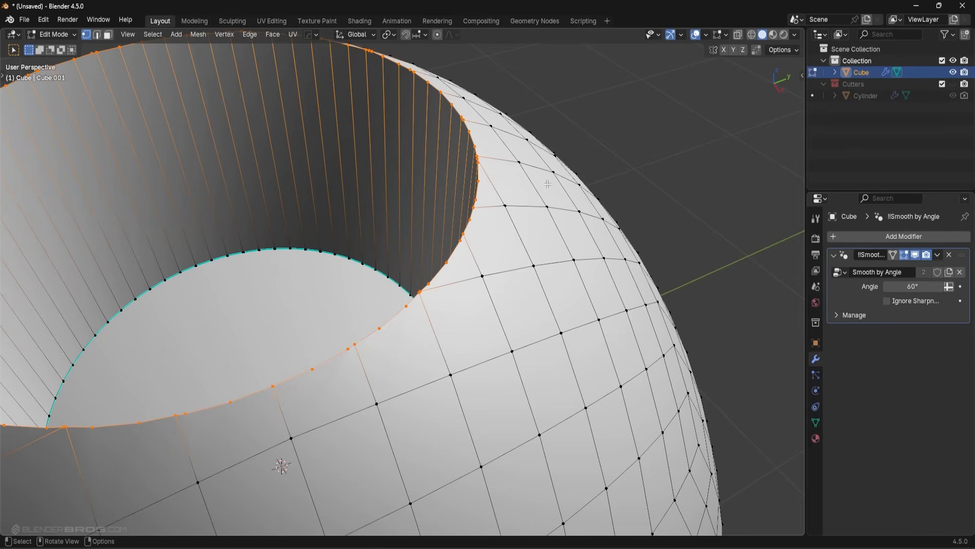
Search the add-on preferences for "mesh" and examine MESHmachine's experimental Offset Cut setting.
scroll(475, 237, down, 3)
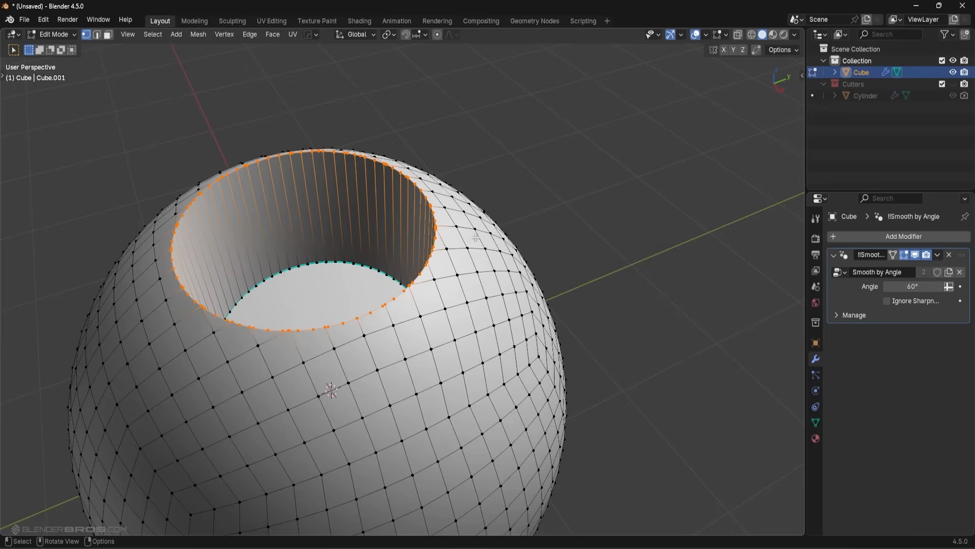
click(45, 20)
click(83, 169)
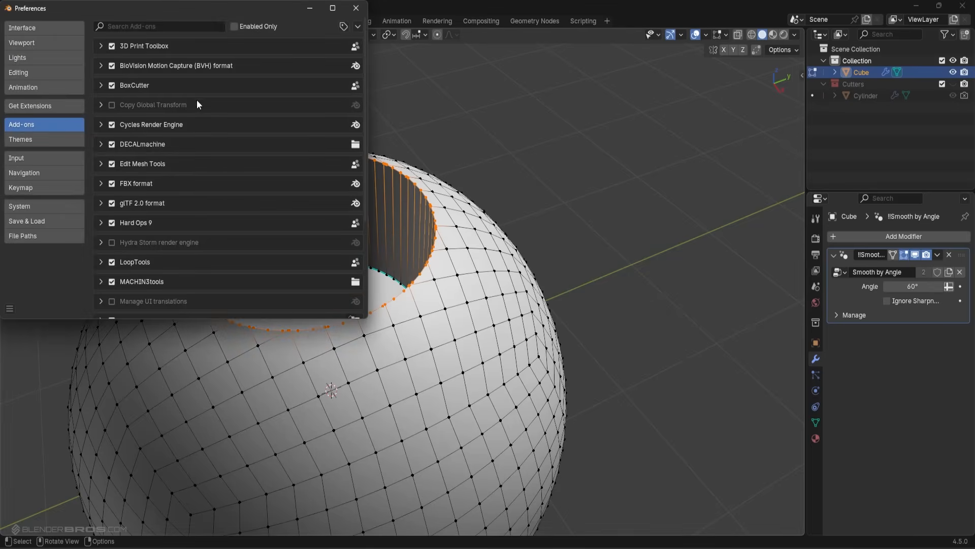
click(167, 28)
text(mesh)
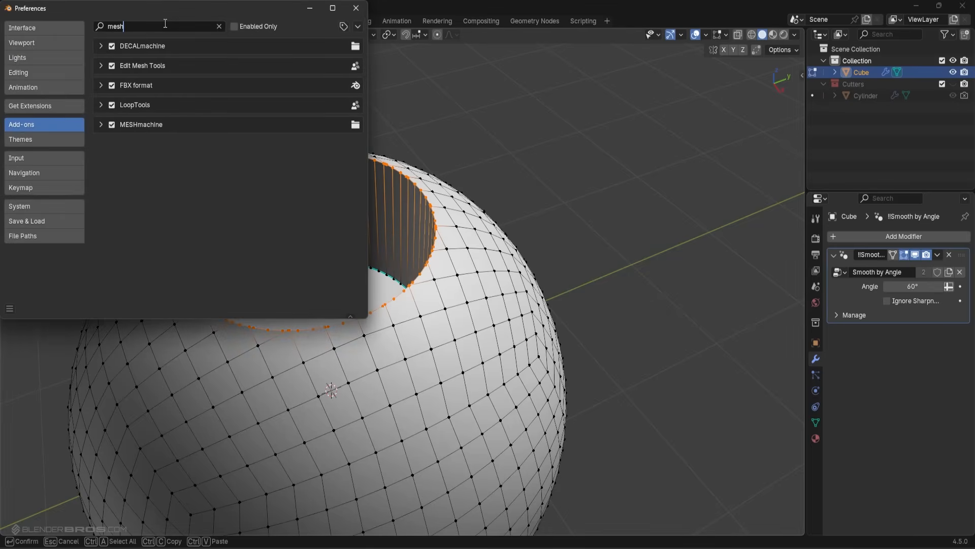
click(102, 125)
scroll(194, 208, down, 15)
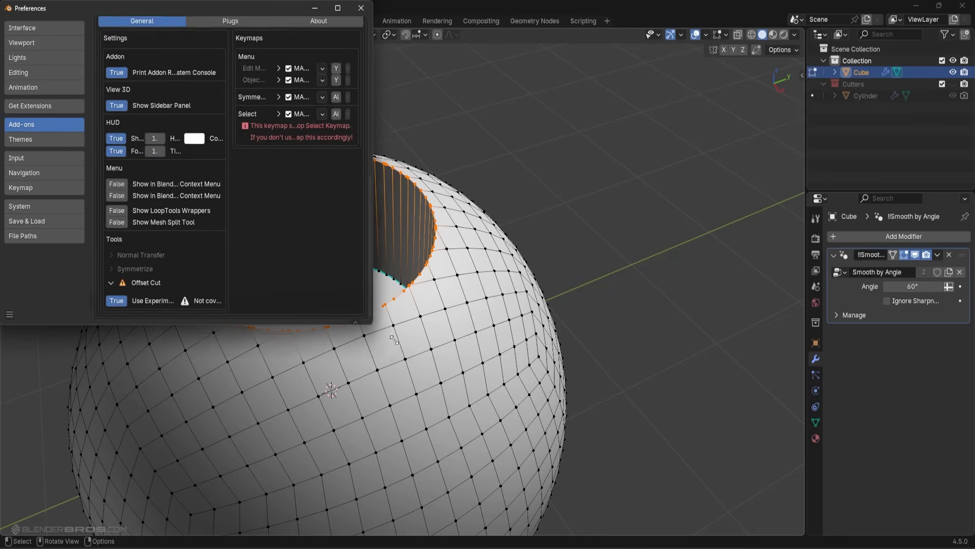
drag(367, 318, 511, 402)
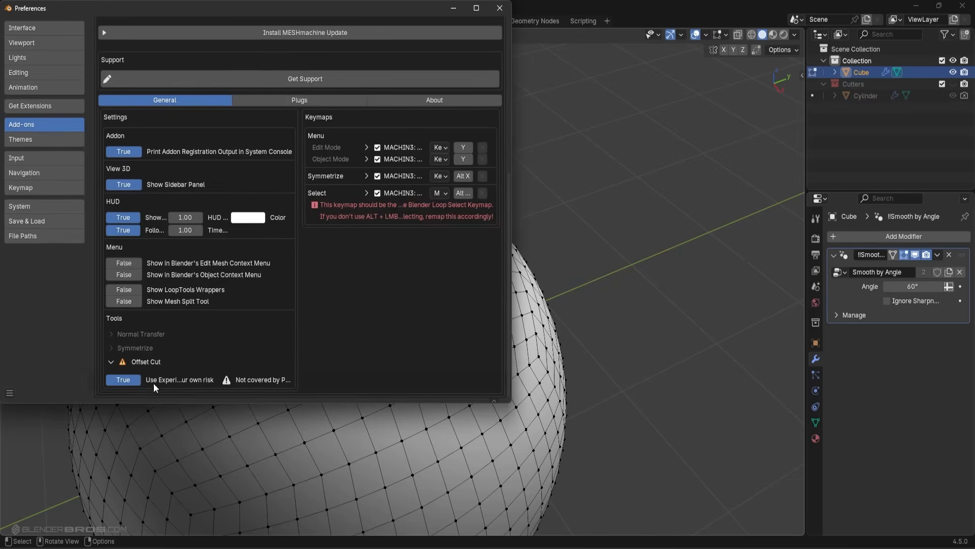
click(499, 8)
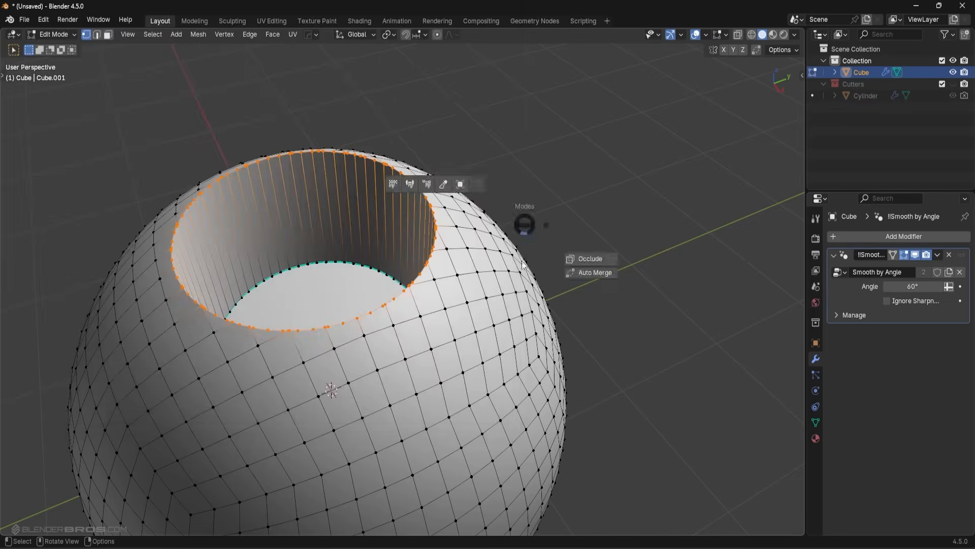
Try MESHmachine's Offset on the rim edge loop, using side B and a width of about 0.1.
middle_drag(480, 245, 506, 236)
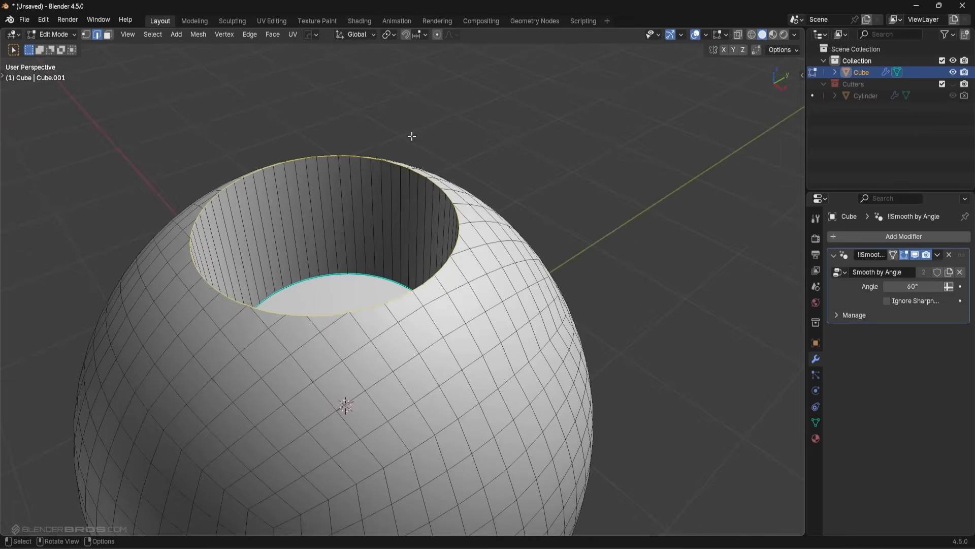
key(y)
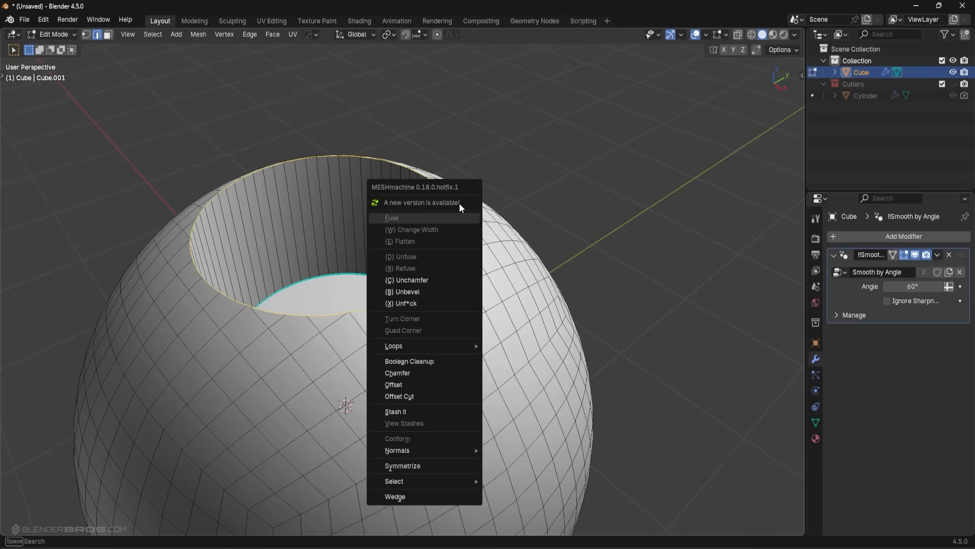
click(402, 385)
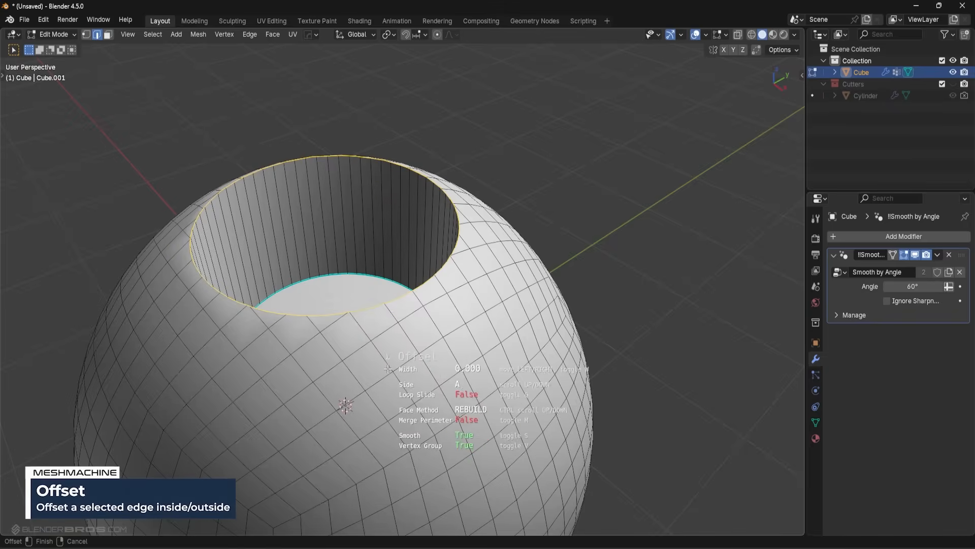
scroll(387, 365, up, 1)
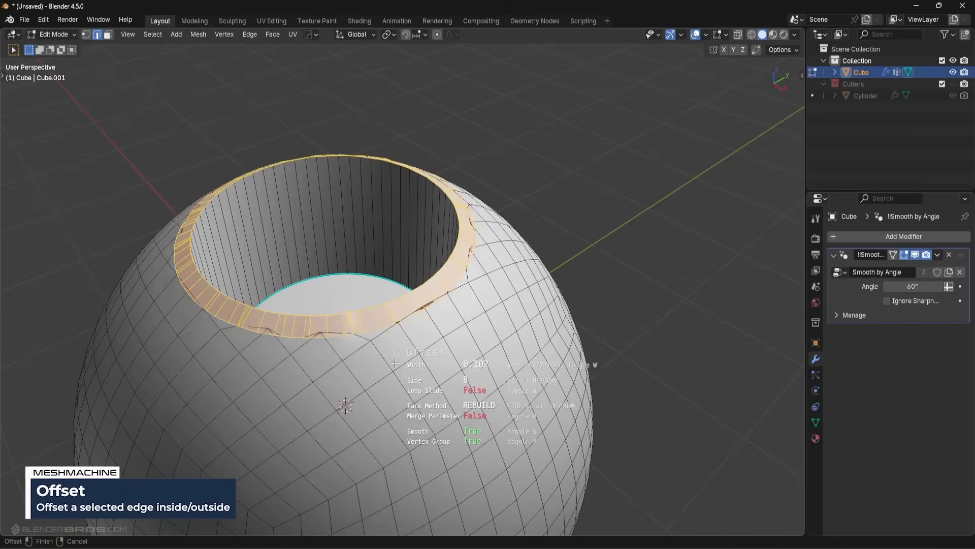
right_click(443, 346)
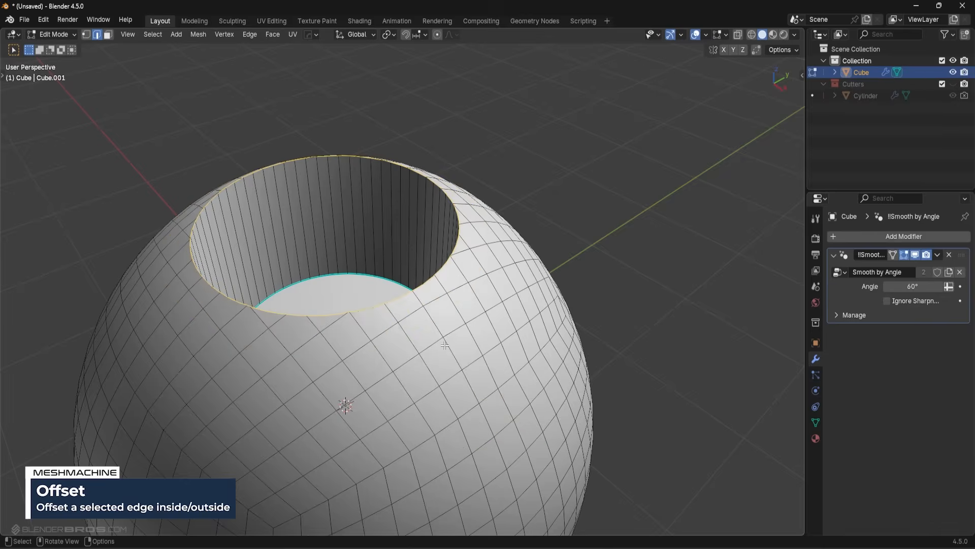
Run MESHmachine's Offset Cut on the rim loop with a width of 0.16.
key(y)
click(442, 357)
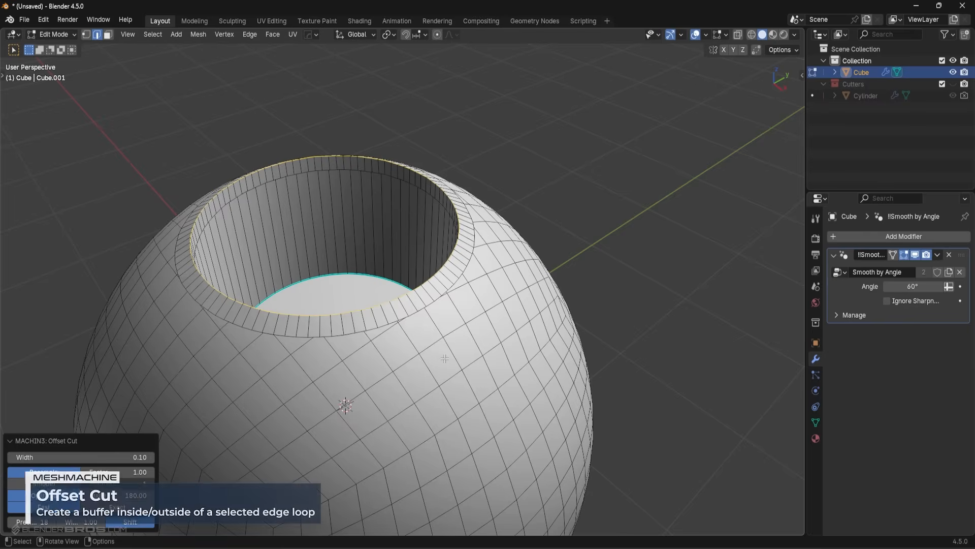
drag(81, 457, 109, 457)
Bevel the rim loop between the offset cuts about 0.144 m wide with 10 segments.
middle_drag(452, 267, 588, 272)
scroll(609, 311, up, 5)
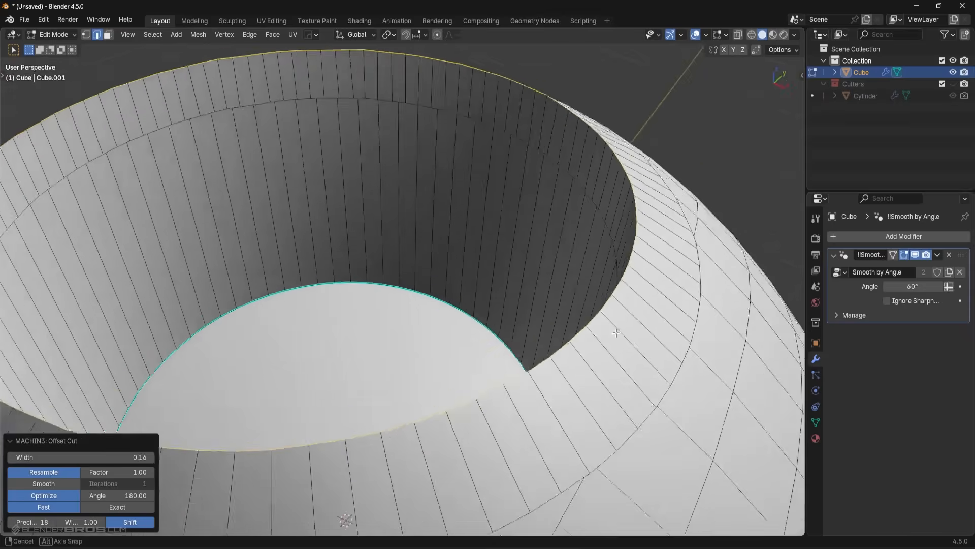
key(ctrl+b)
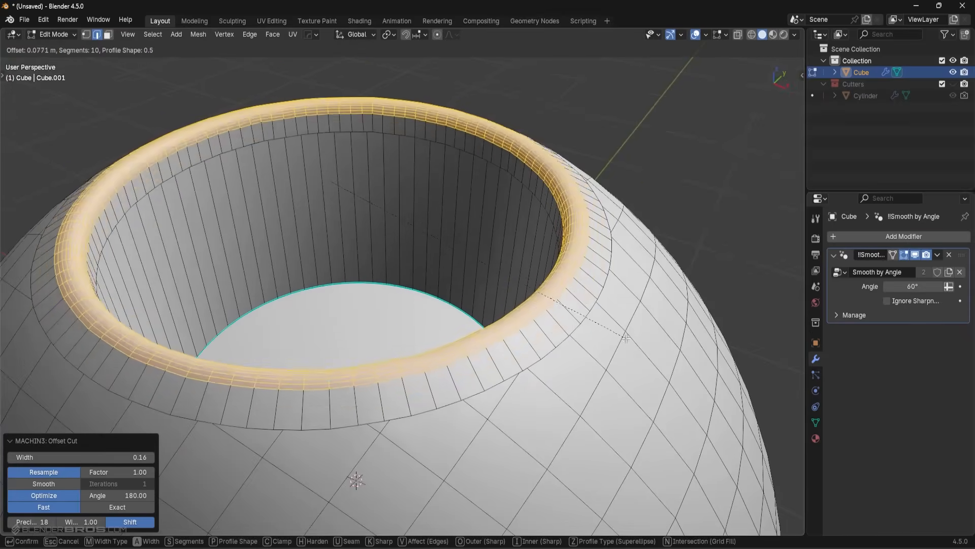
click(642, 353)
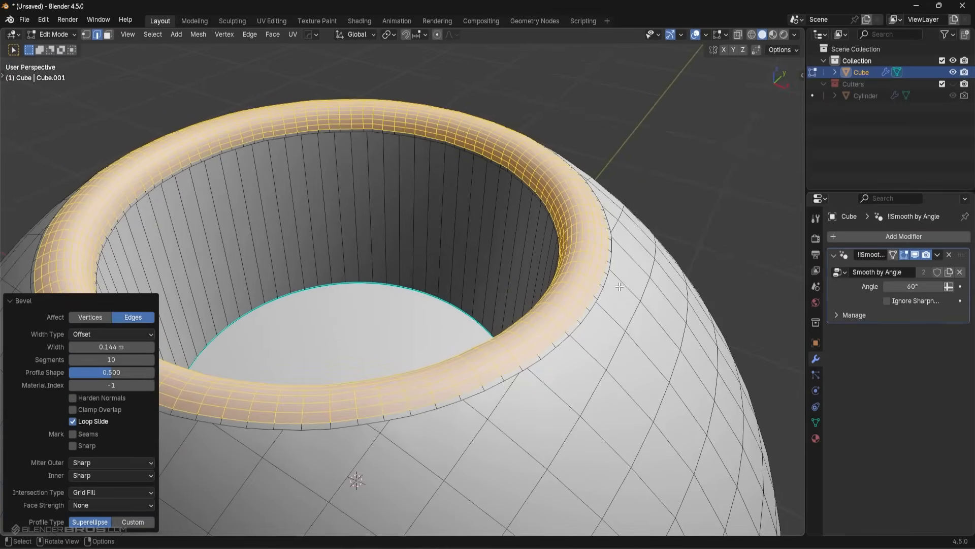
Try a Hard Ops bevel on the cut sphere in Object Mode.
key(Tab)
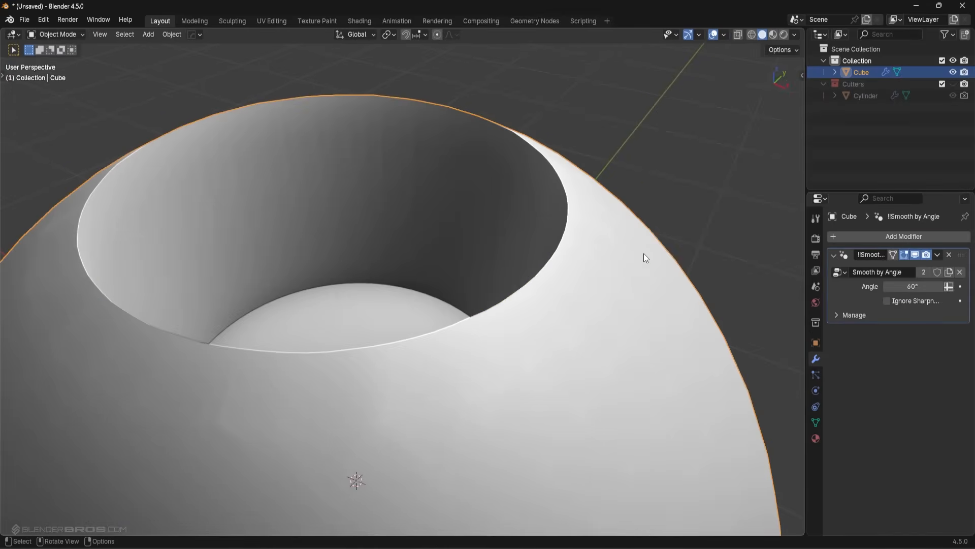
key(alt+v)
click(567, 279)
key(q)
click(673, 220)
scroll(656, 220, up, 8)
click(656, 220)
Undo the last rim edits on the sphere.
scroll(656, 221, down, 4)
middle_drag(655, 221, 543, 264)
middle_drag(401, 222, 473, 233)
key(ctrl+z)
key(ctrl+z)
key(ctrl+z)
Switch the sphere's mesh to vertex selection with the hole's rim vertices in view.
middle_drag(492, 270, 511, 273)
scroll(611, 271, up, 3)
scroll(612, 271, down, 2)
key(1)
middle_drag(431, 312, 370, 261)
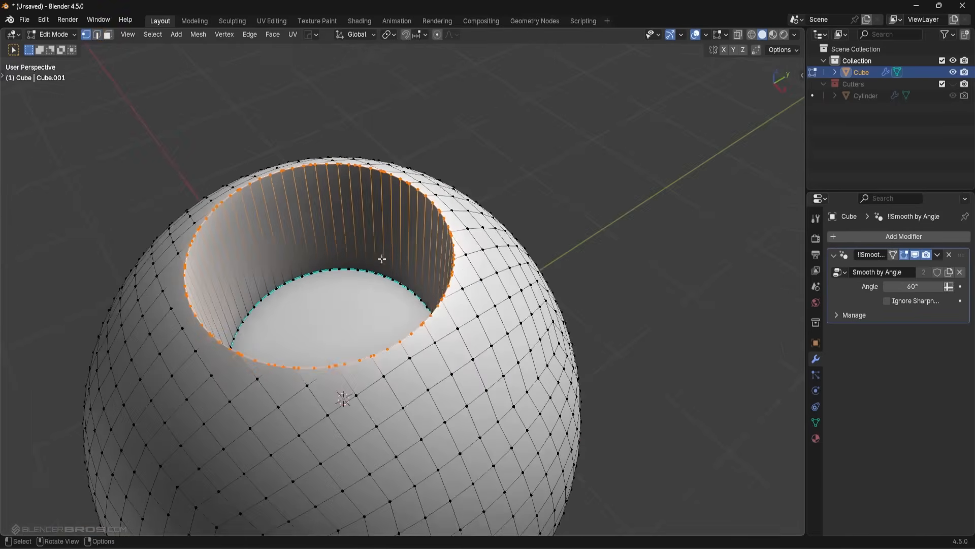
Clear the vertex selection, switch to edge selection and loop-select the hole's rim edges on the sphere.
click(413, 264)
key(2)
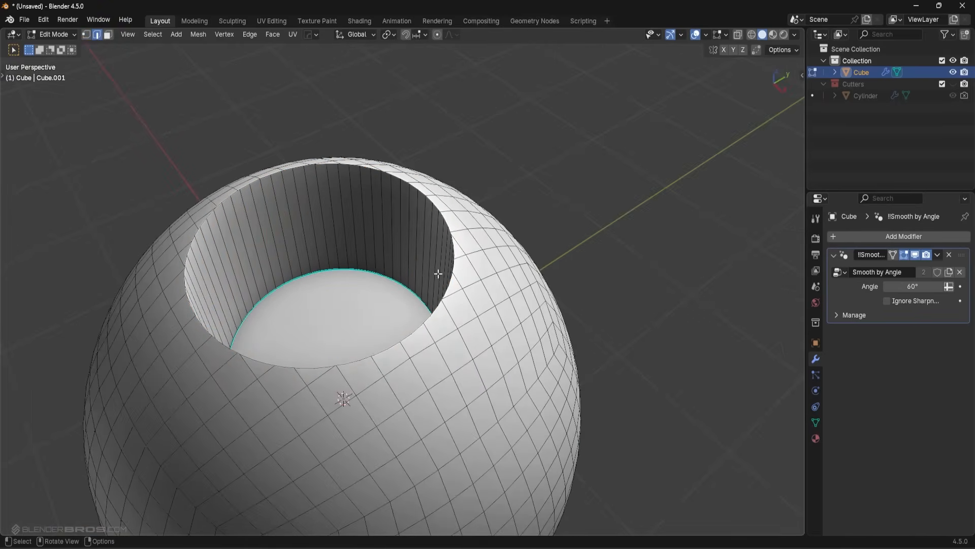
scroll(435, 278, up, 3)
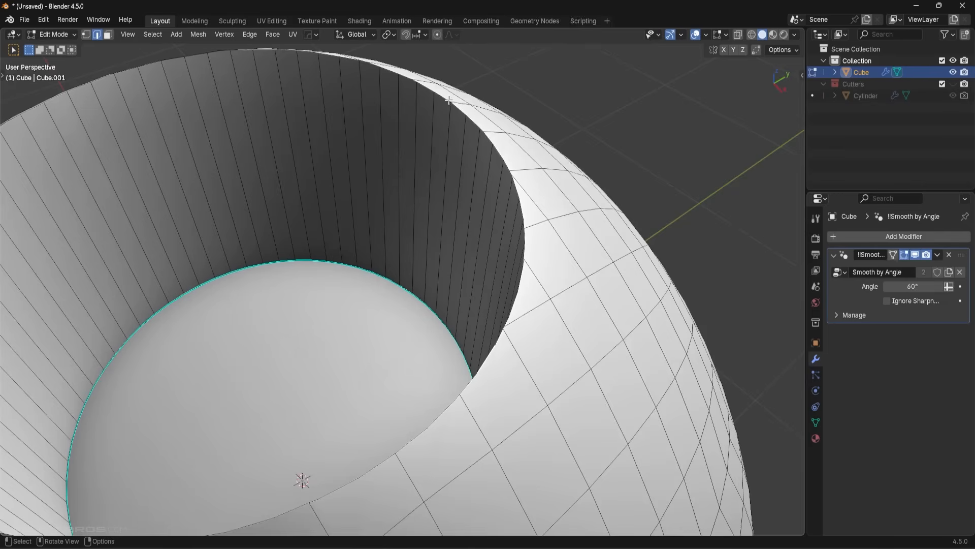
scroll(494, 171, down, 4)
middle_drag(494, 172, 523, 213)
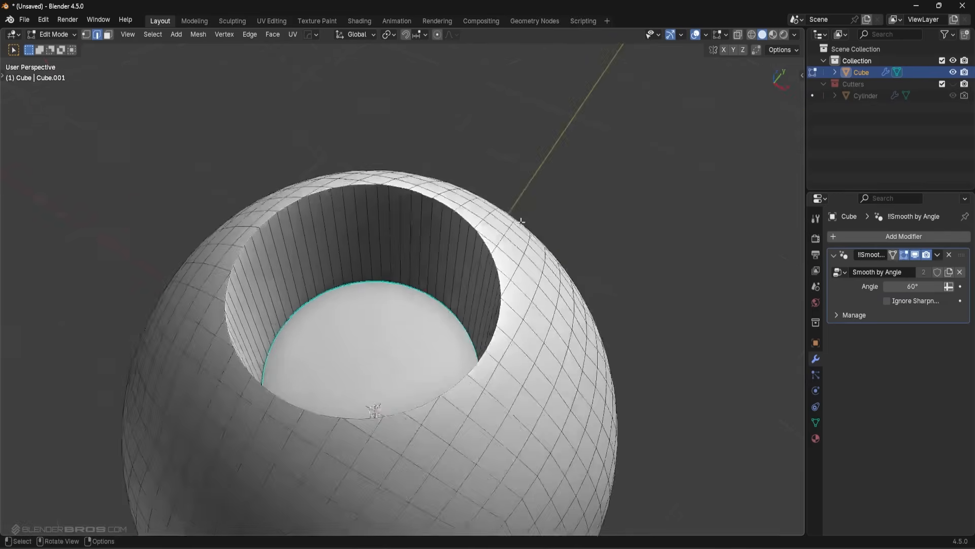
scroll(563, 178, up, 4)
alt+click(601, 117)
middle_drag(601, 118, 602, 201)
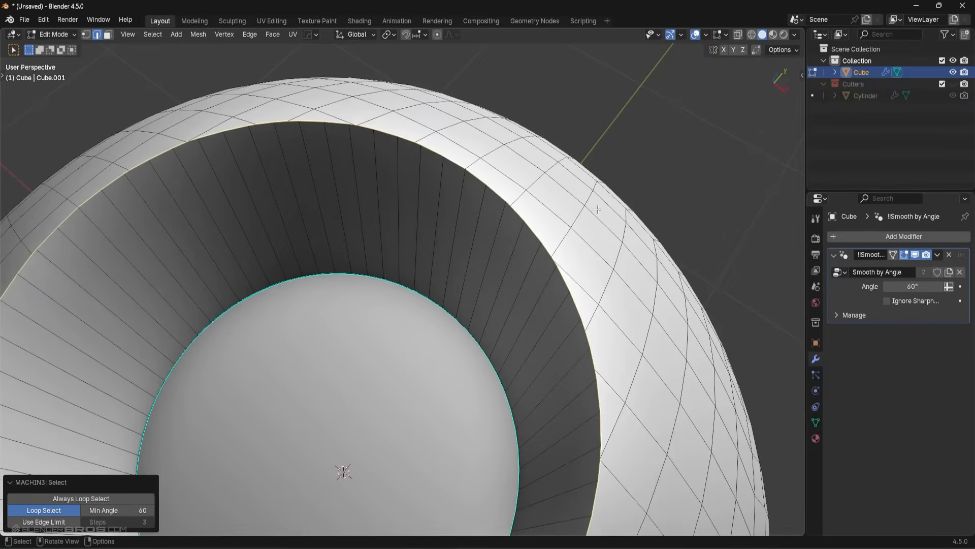
Check the partial rim selection in vertex mode, then return to edge mode with nothing selected.
middle_drag(538, 241, 504, 243)
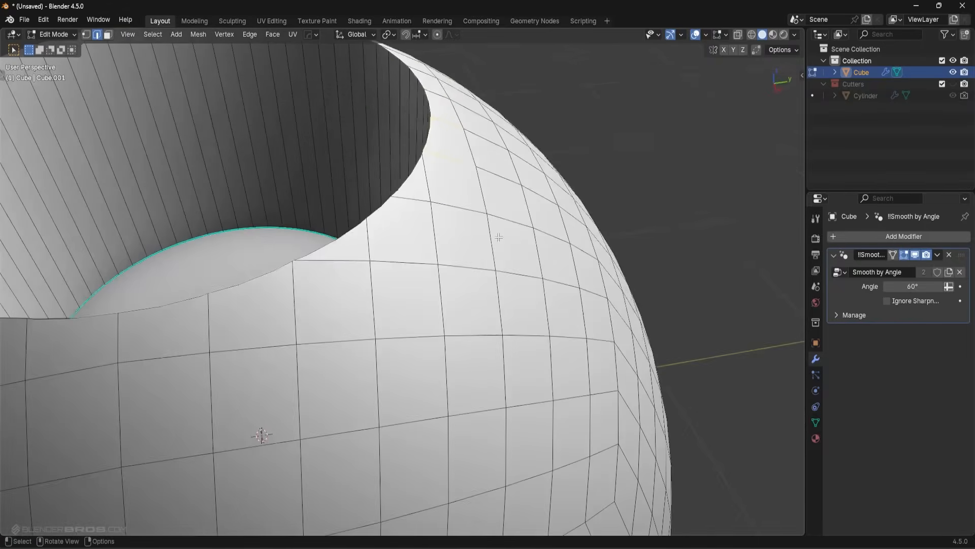
middle_drag(705, 57, 544, 188)
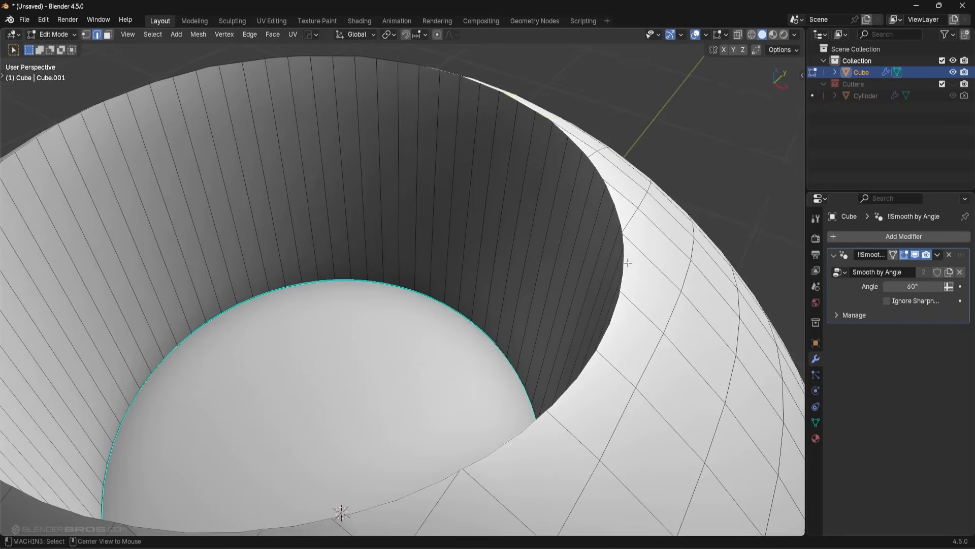
key(Tab)
click(551, 344)
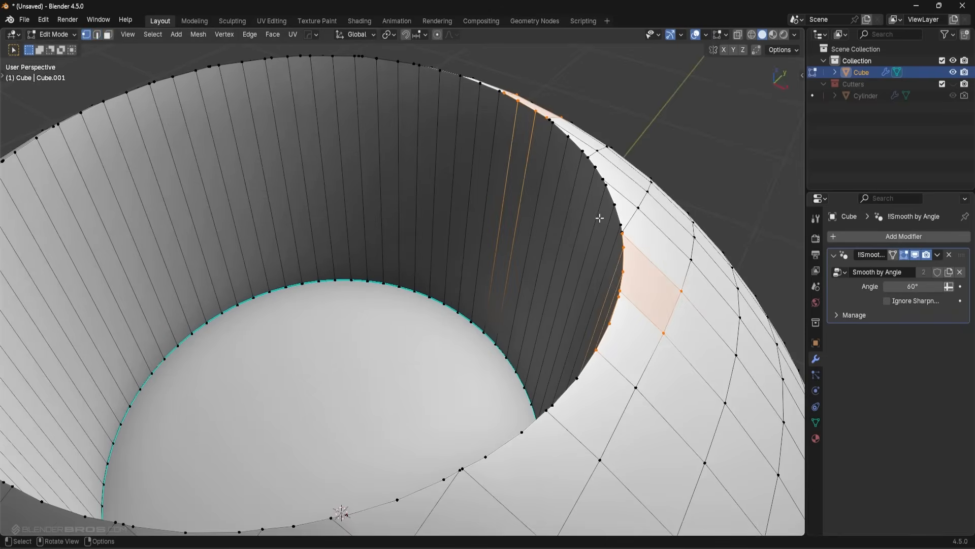
key(Tab)
click(621, 325)
scroll(610, 315, down, 5)
mouse_move(546, 262)
middle_down()
mouse_move(569, 231)
mouse_move(516, 271)
mouse_move(538, 264)
middle_up()
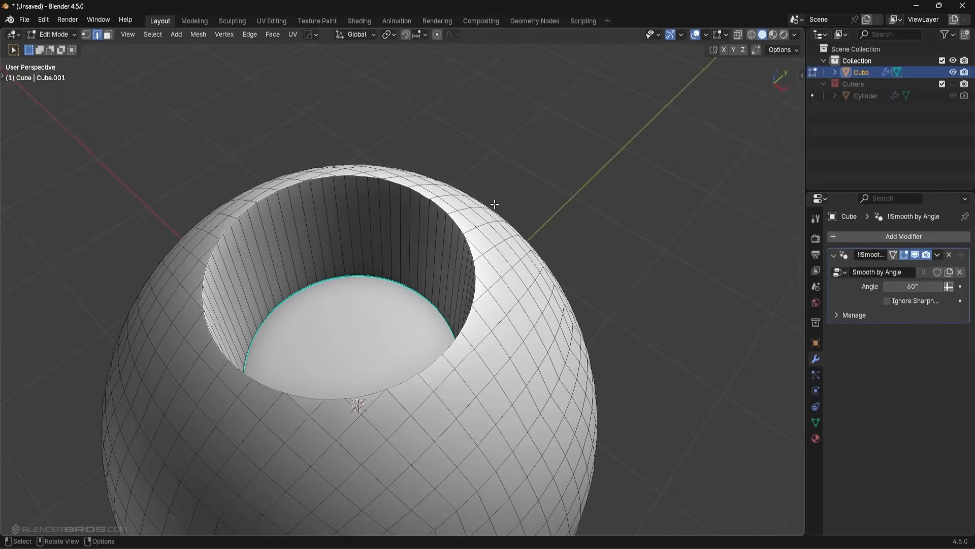
Try MESHmachine's Loop Select on the hole's rim with a minimum angle of 60, then undo it.
key(y)
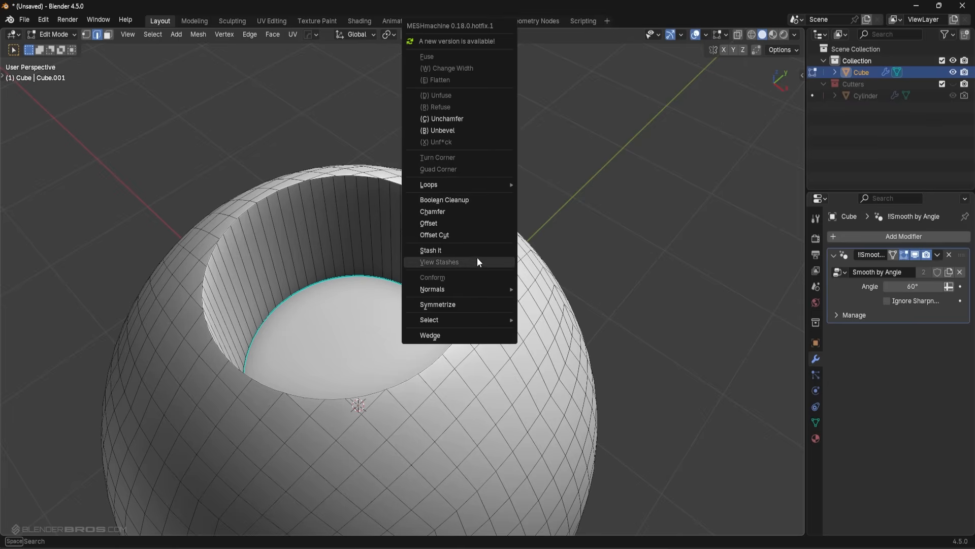
mouse_move(458, 317)
click(531, 319)
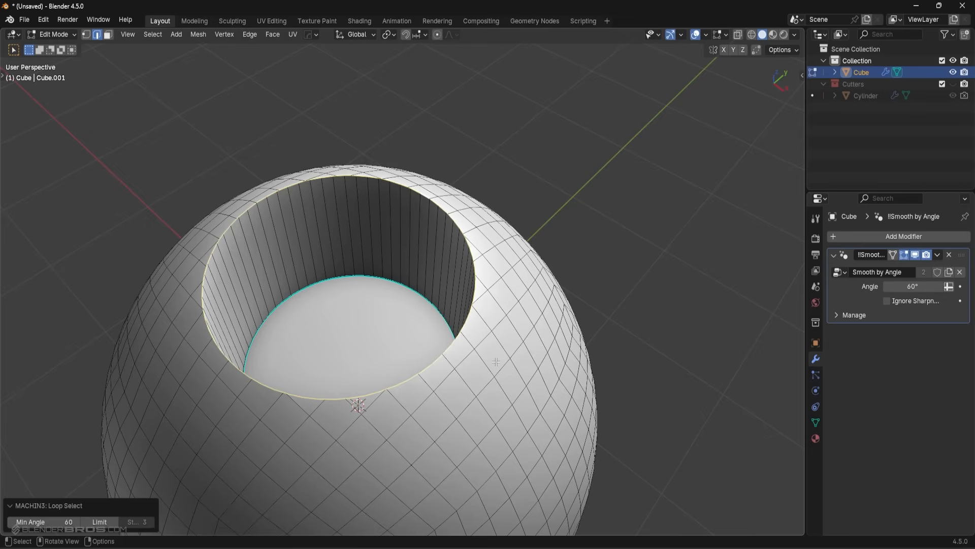
mouse_move(56, 521)
mouse_down()
mouse_move(31, 522)
mouse_move(58, 521)
mouse_up()
click(66, 522)
text(60)
key(Return)
scroll(559, 218, up, 4)
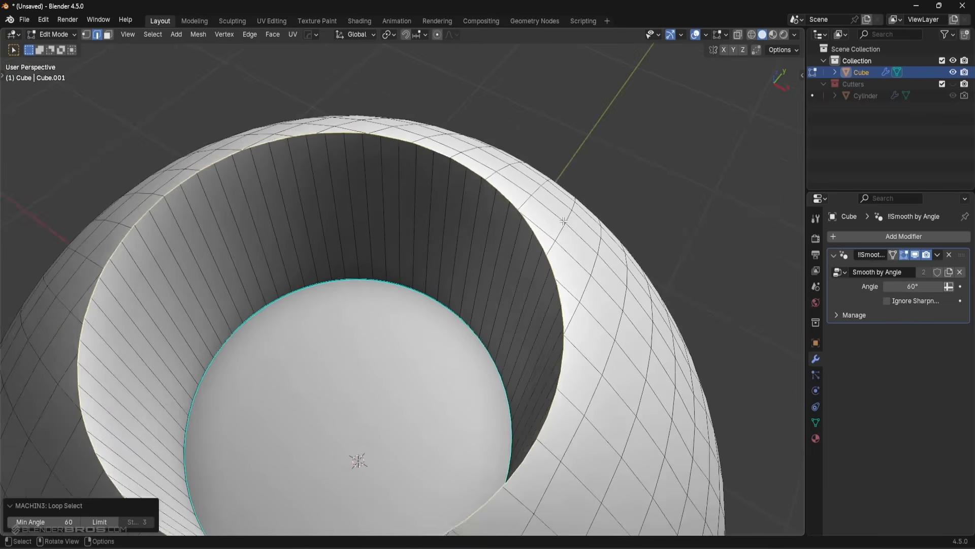
key(ctrl+z)
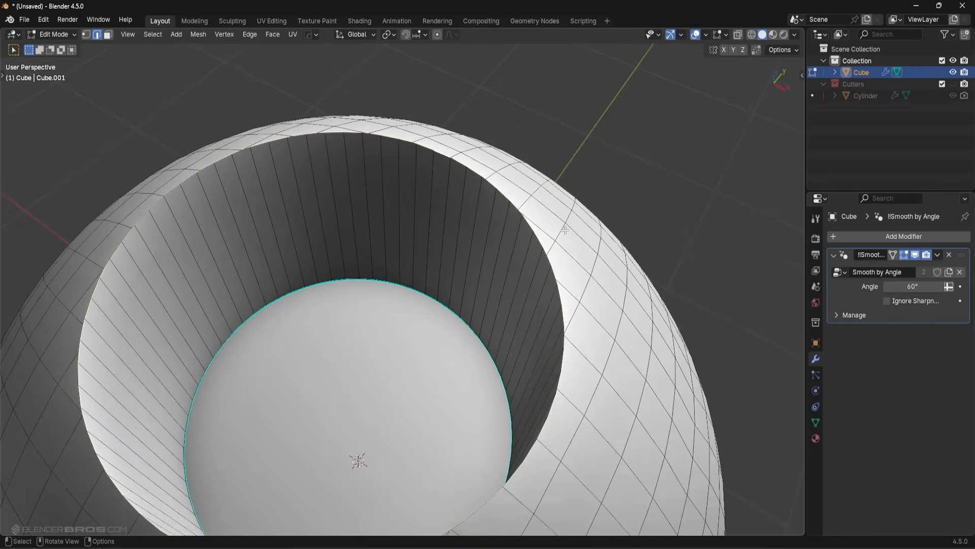
Try selecting the hole's rim with MESHmachine's loop selection and part of it with Pick Shortest Path.
alt+click(475, 173)
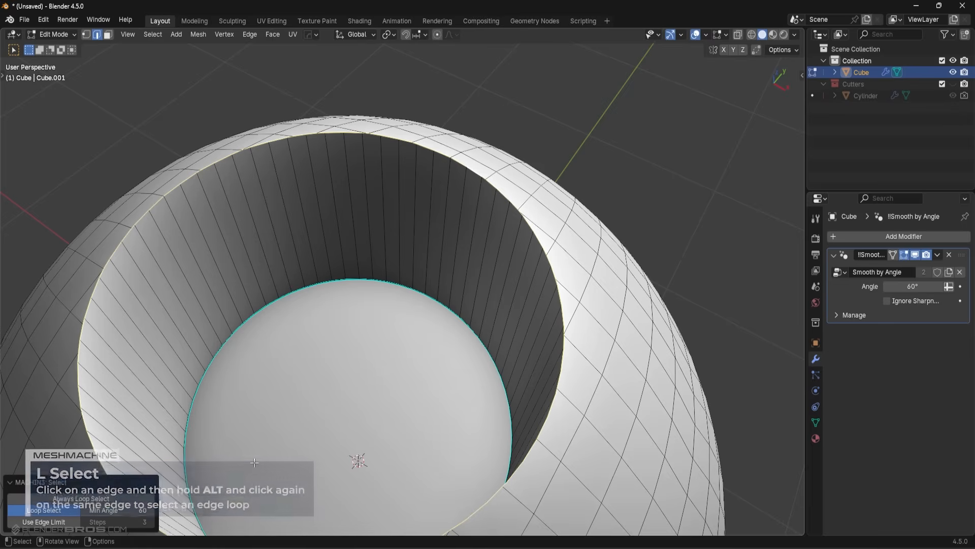
middle_drag(370, 344, 401, 181)
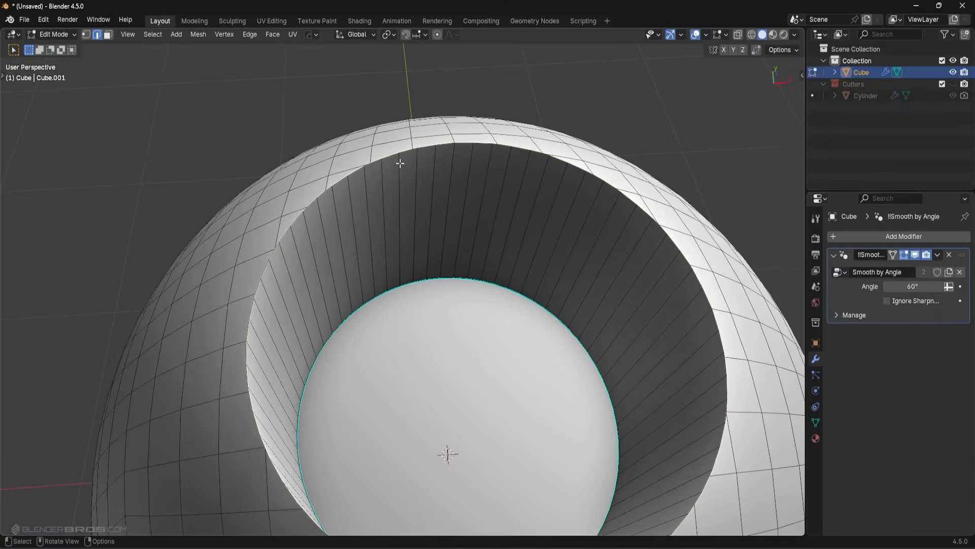
ctrl+click(680, 250)
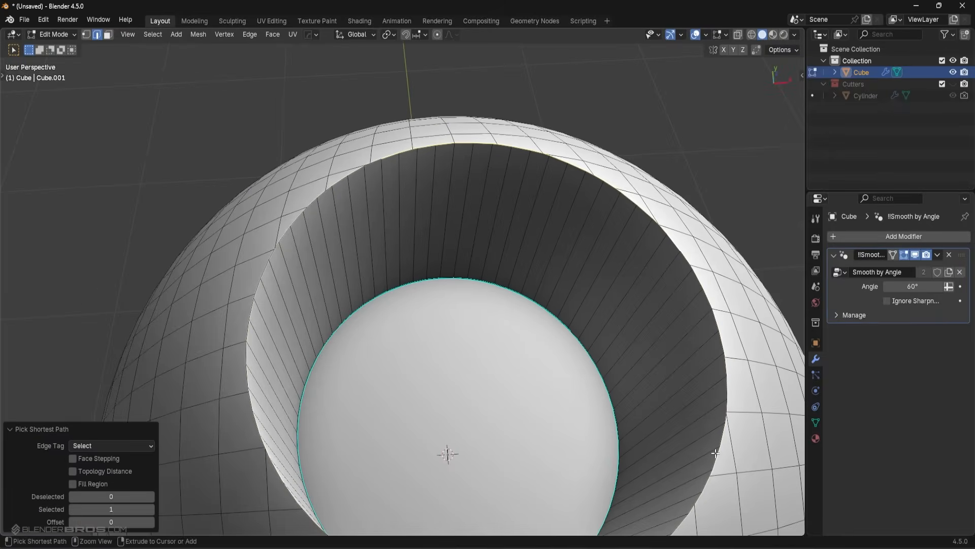
scroll(619, 469, down, 4)
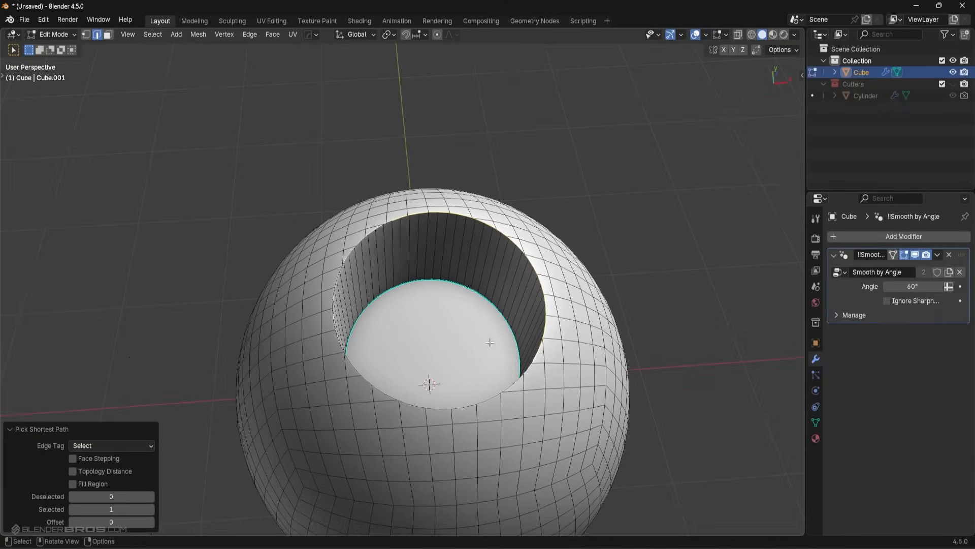
Loop-select the full rim of the hole, apply Offset Cut and bevel the rim loop.
alt+click(424, 213)
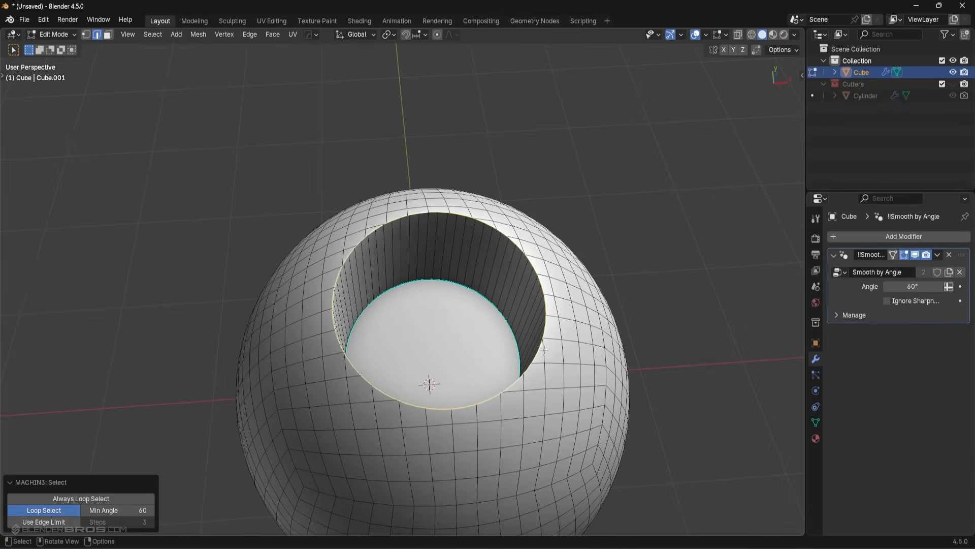
key(y)
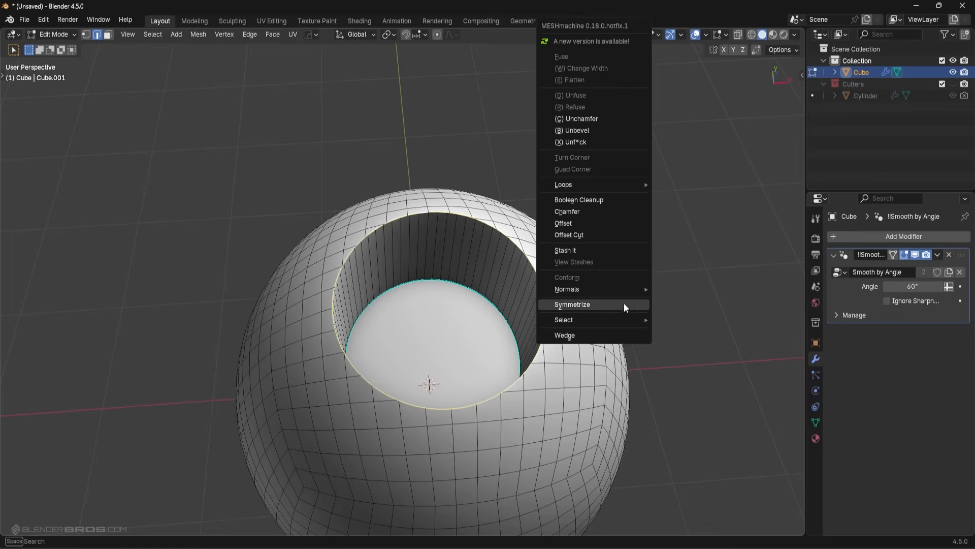
click(585, 233)
middle_drag(620, 313, 642, 338)
key(ctrl+b)
click(634, 368)
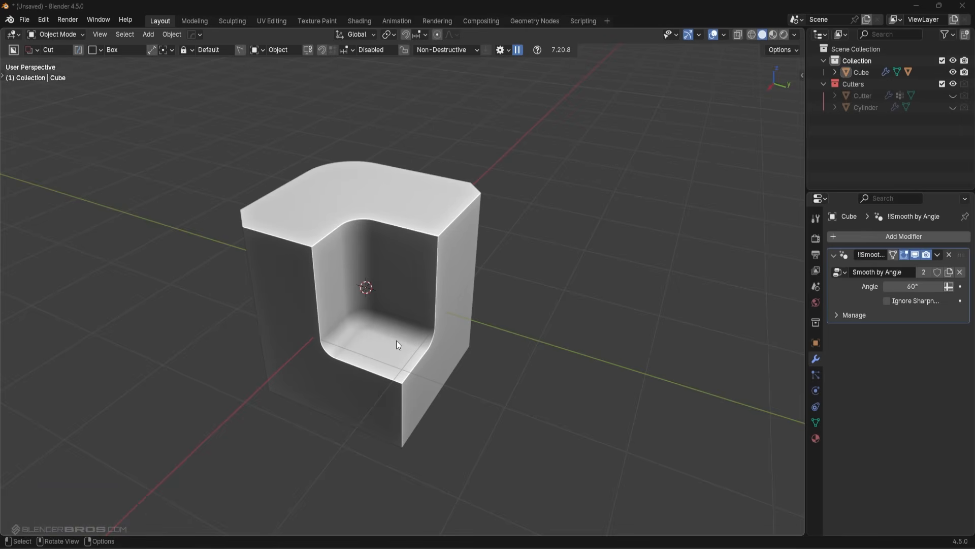
Enter Edit Mode on the notched cube and select the strip of fillet faces along one side of the cutout's floor.
click(388, 295)
key(Tab)
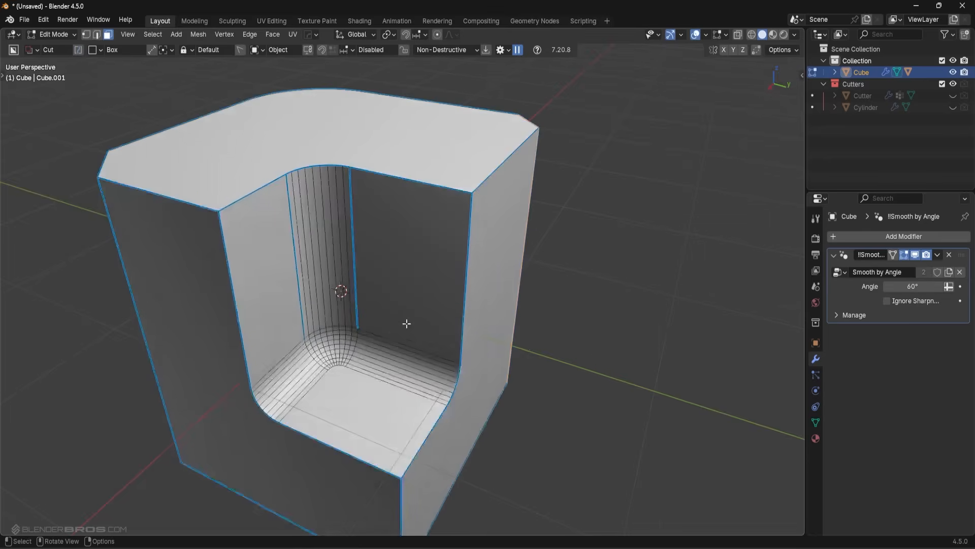
scroll(399, 327, up, 5)
middle_drag(444, 296, 447, 349)
click(337, 329)
ctrl+click(347, 346)
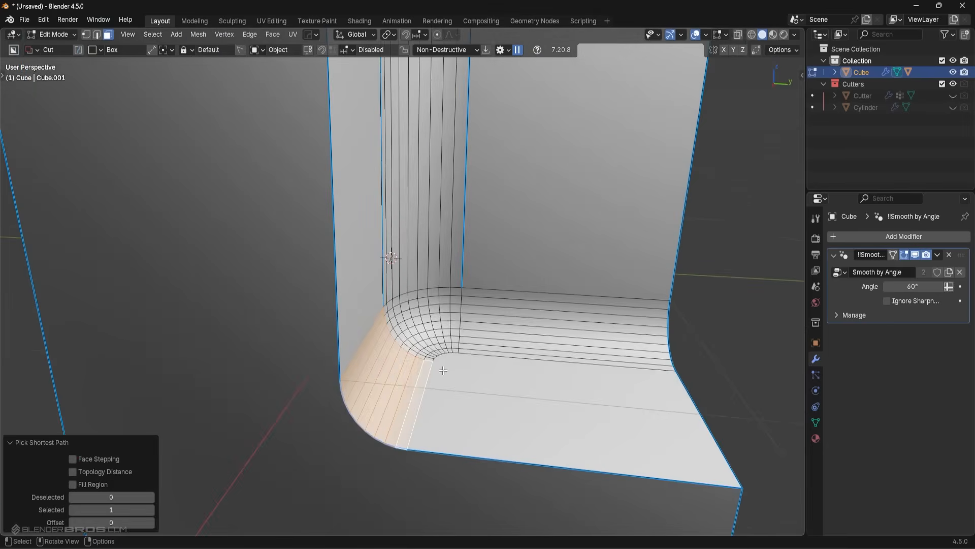
middle_drag(511, 339, 487, 355)
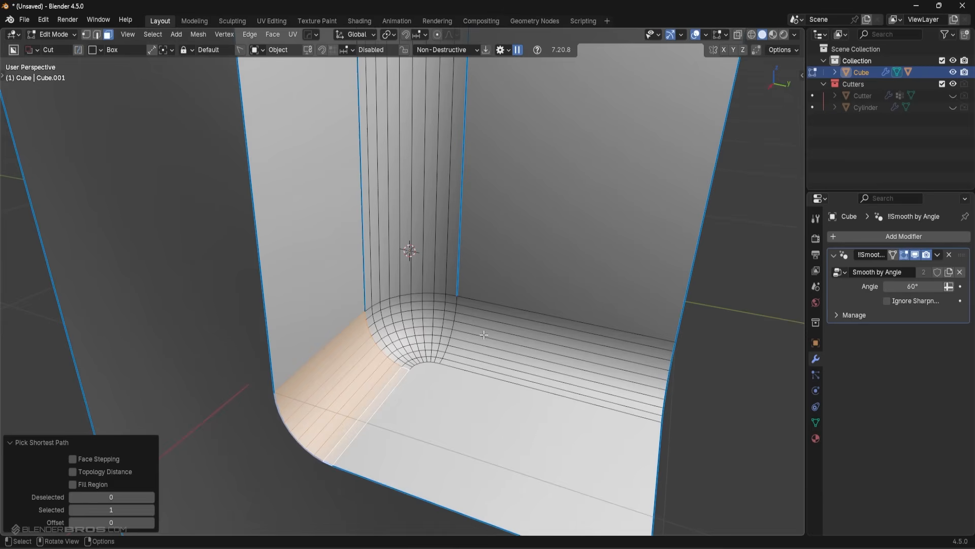
Try MESHmachine's Unfuse on the selected floor fillet, then cancel it.
key(y)
key(y)
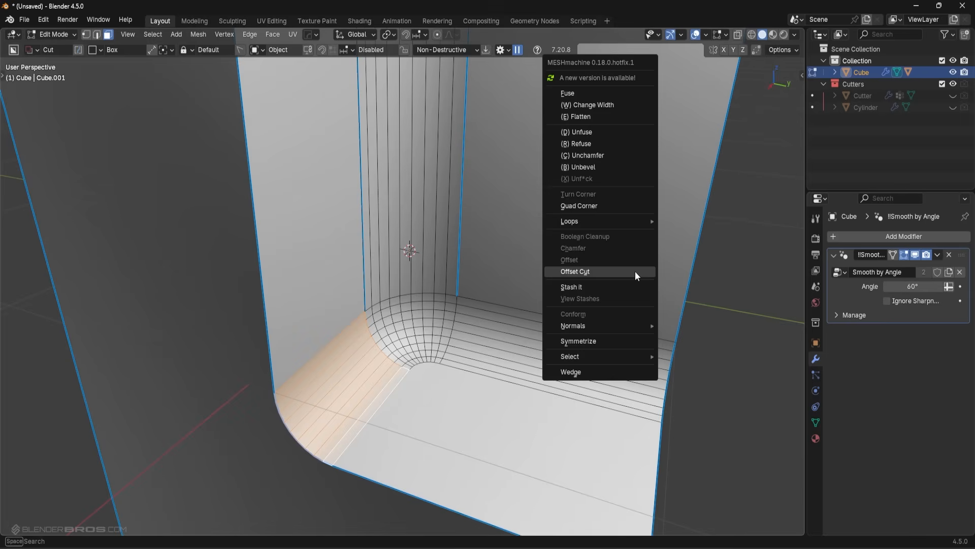
click(603, 134)
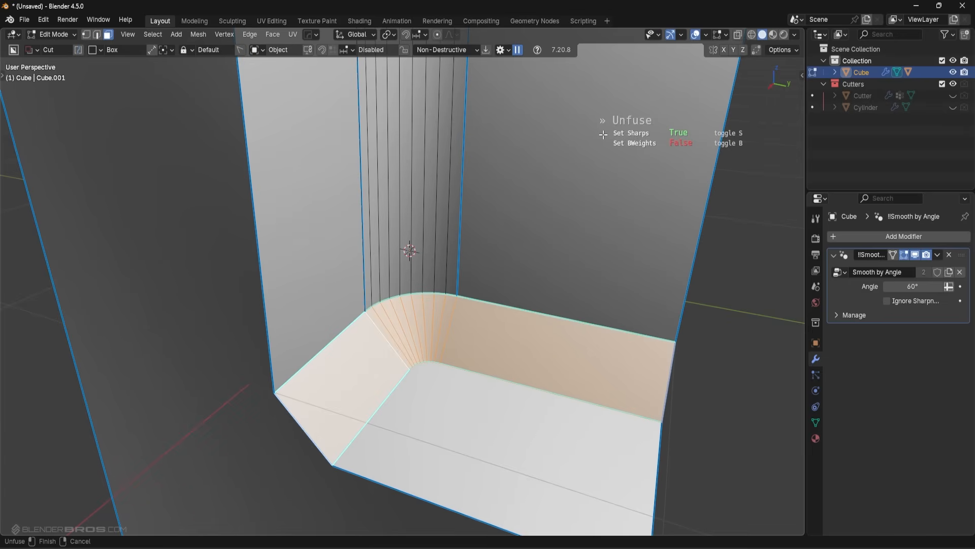
right_click(603, 134)
Try Unbevel and then Unfuse on the floor fillet to compare the two operations.
key(y)
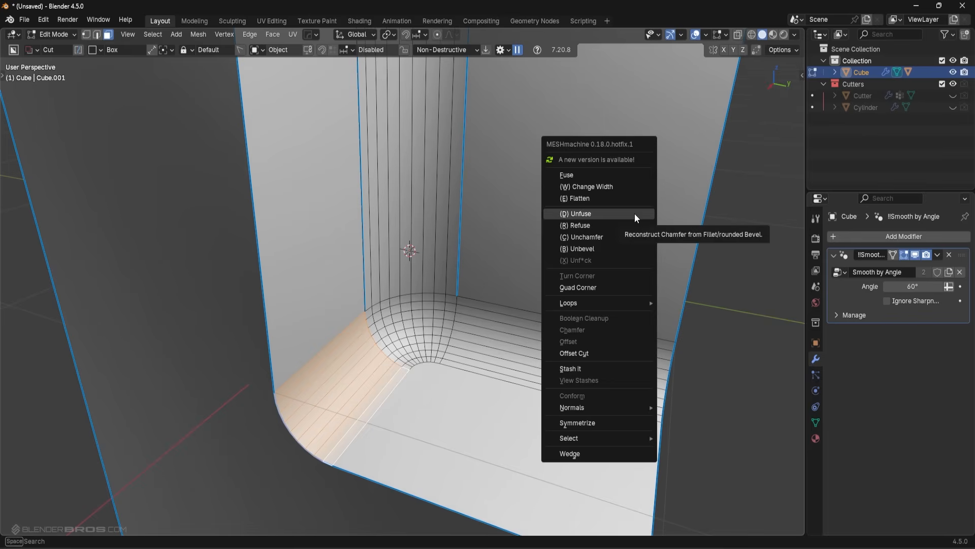
click(621, 245)
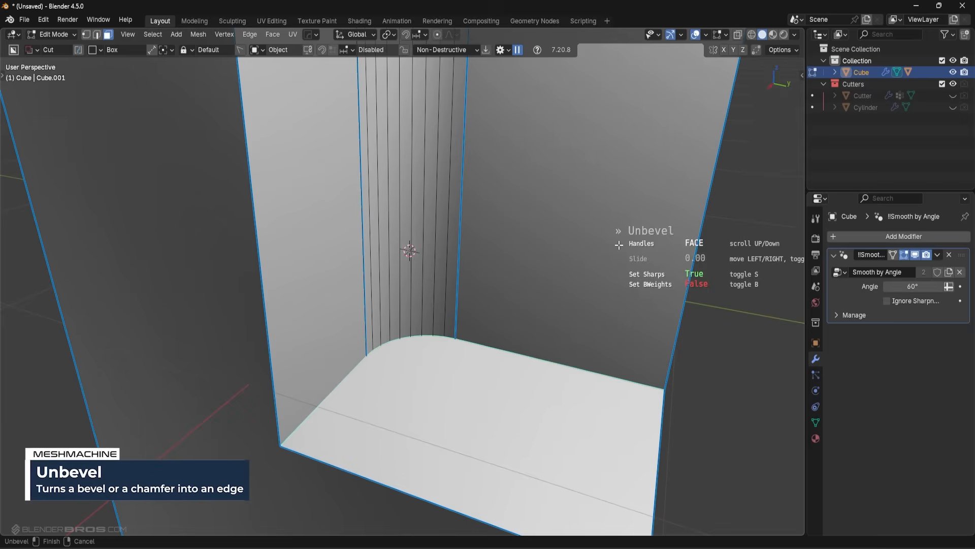
right_click(619, 245)
key(y)
click(595, 212)
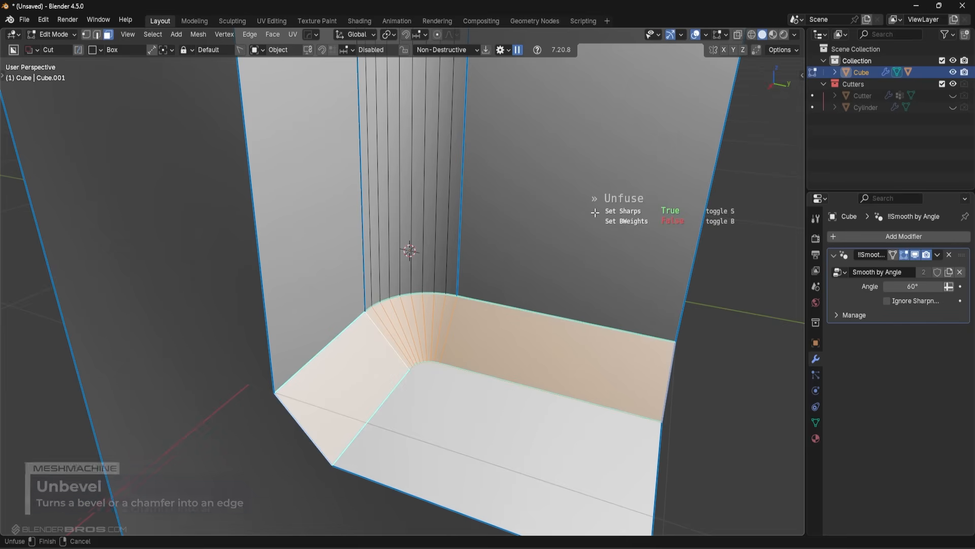
click(595, 213)
Unbevel the floor fillet, then unbevel the cutout's rounded vertical inner corner.
key(y)
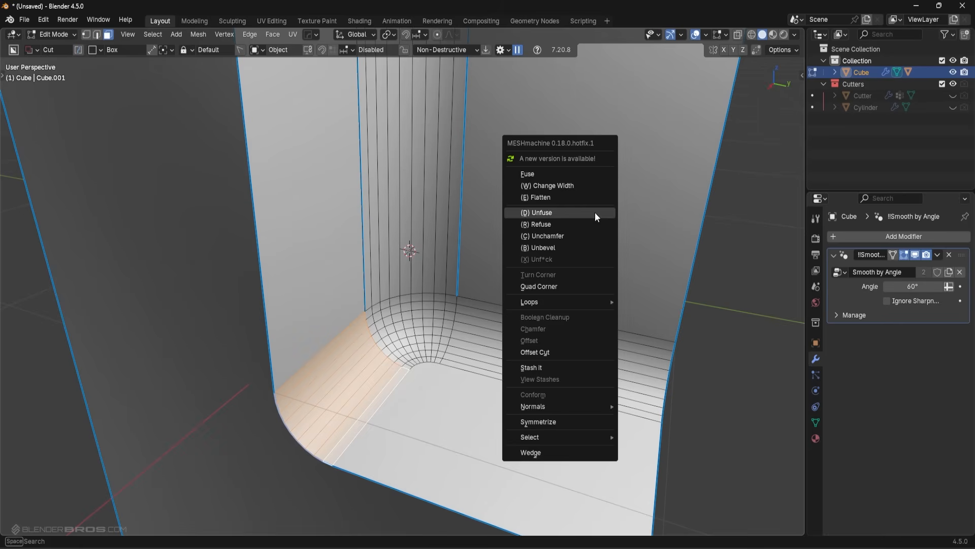
click(577, 250)
click(577, 251)
ctrl+click(452, 257)
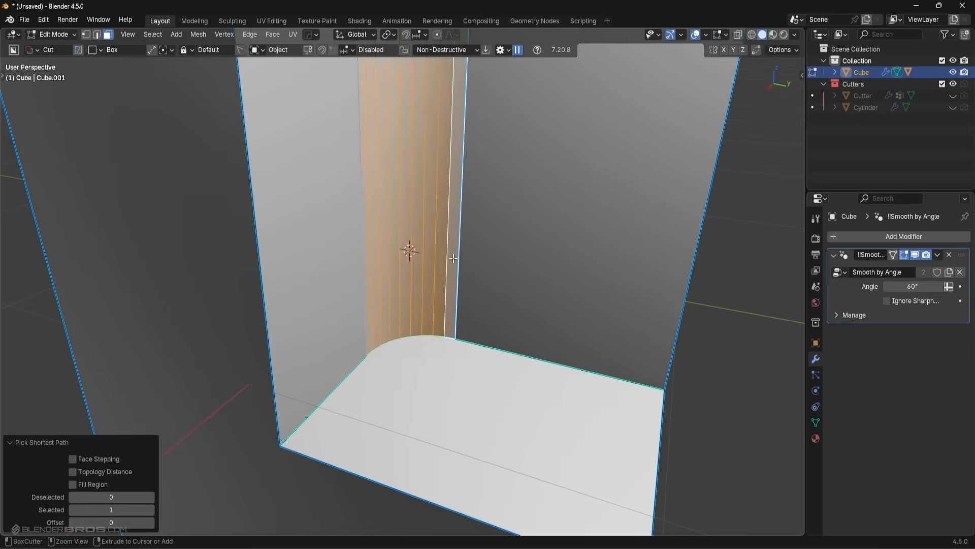
key(y)
click(589, 241)
Undo both unbevel operations on the cutout's floor fillet and vertical corner.
key(ctrl+z)
key(ctrl+z)
key(ctrl+z)
Turn the cutout's floor fillet into a chamfer with MESHmachine's Unfuse, keeping Set Sharps enabled.
key(y)
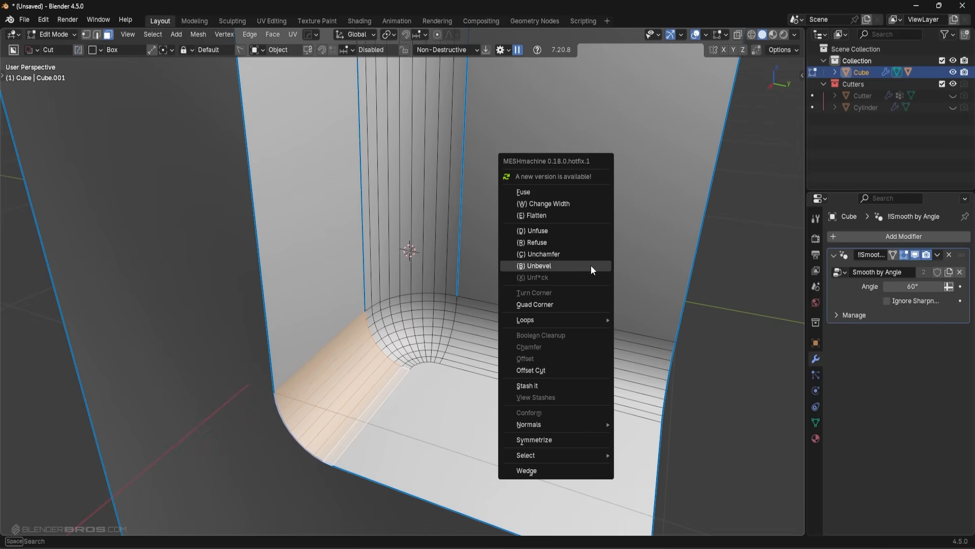
click(581, 231)
click(581, 231)
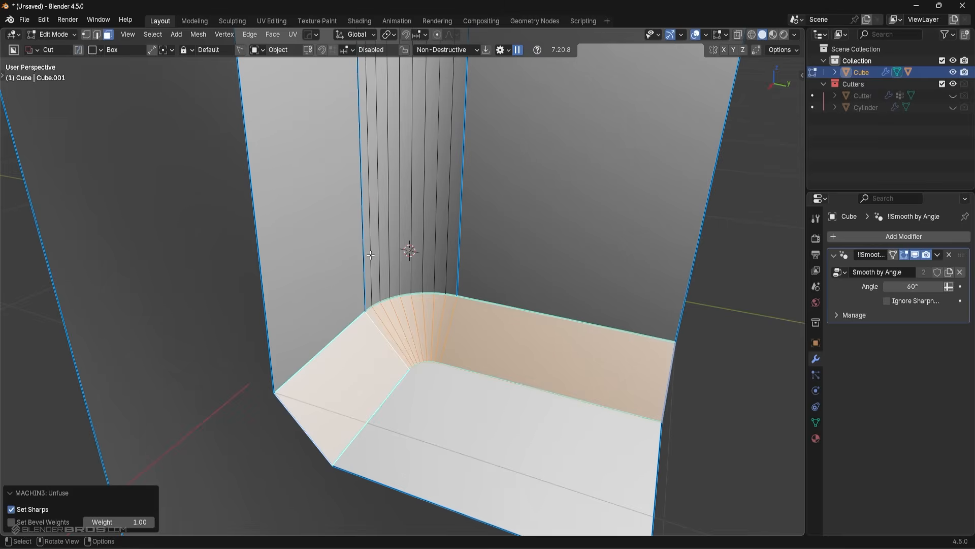
Select the faces of the cutout's rounded vertical inner corner and collapse them to a sharp edge with Unbevel in Face mode.
click(367, 264)
ctrl+click(456, 245)
key(y)
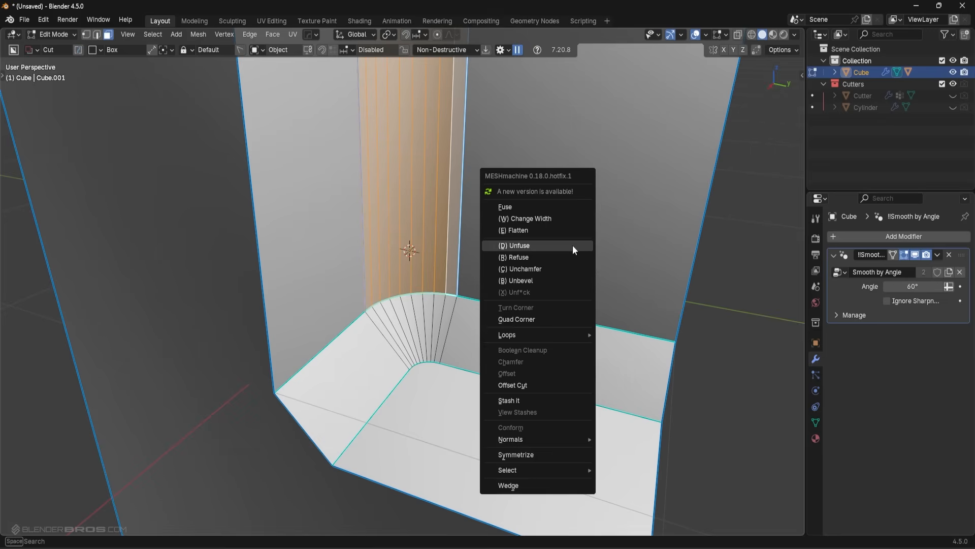
click(557, 281)
click(555, 281)
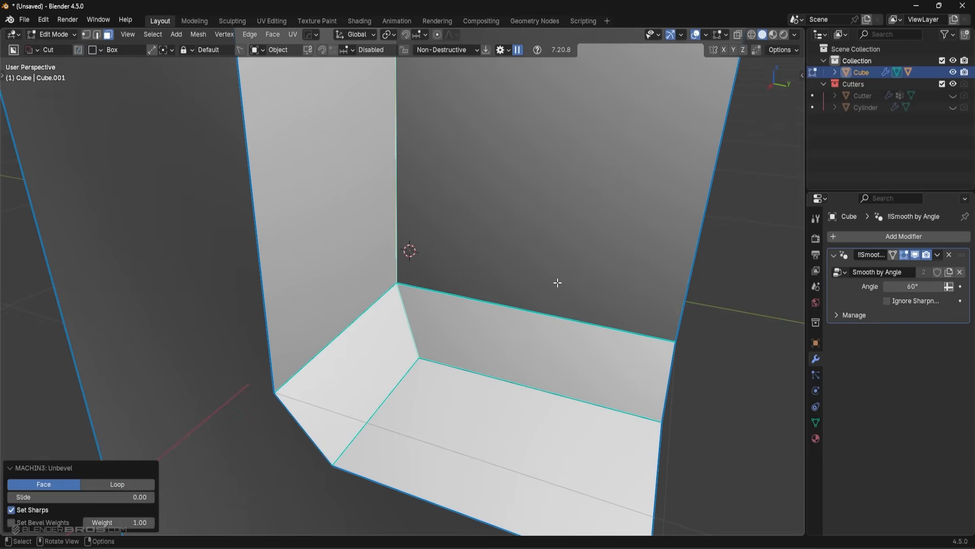
scroll(492, 297, down, 3)
middle_drag(492, 297, 481, 301)
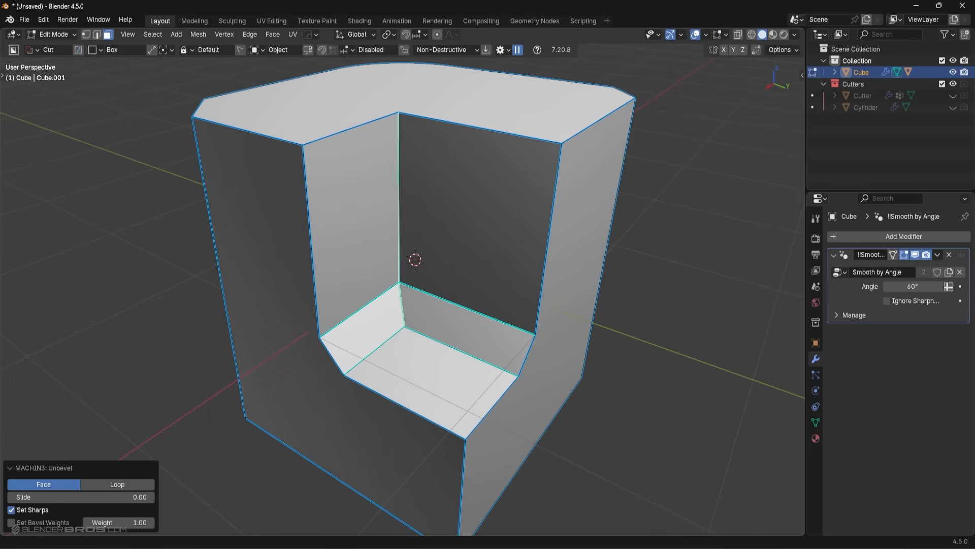
scroll(507, 342, up, 2)
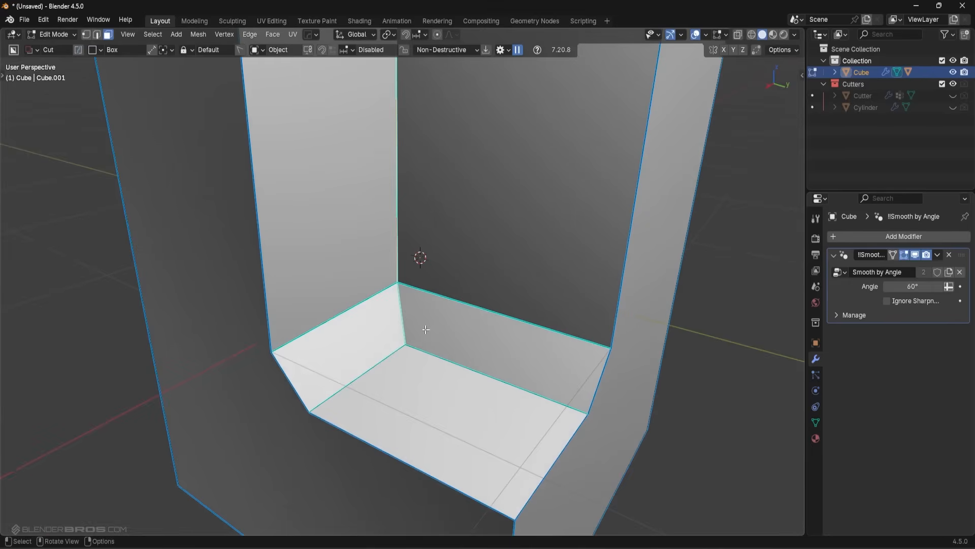
Collapse both chamfer faces along the cutout's floor into sharp edges with Unchamfer, keeping Set Sharps enabled.
shift+click(467, 319)
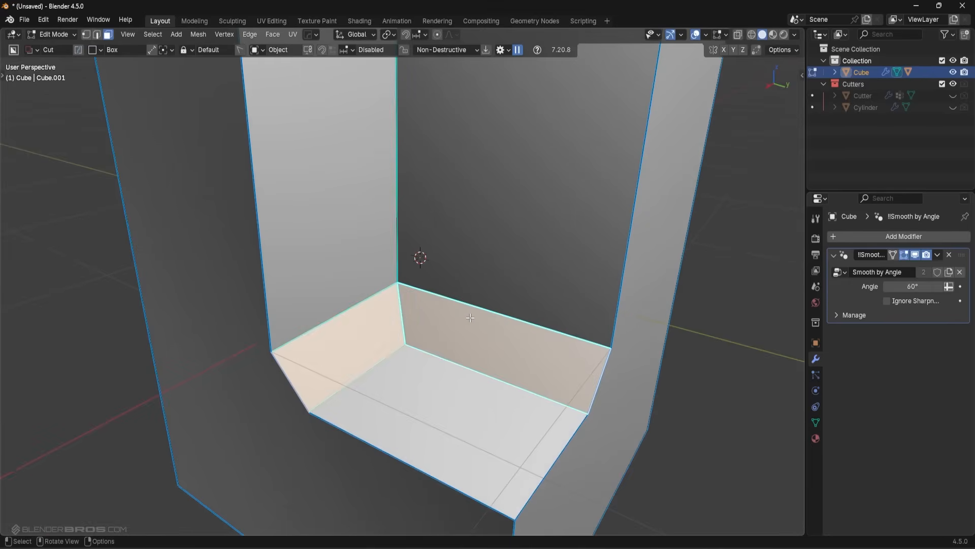
scroll(470, 318, down, 4)
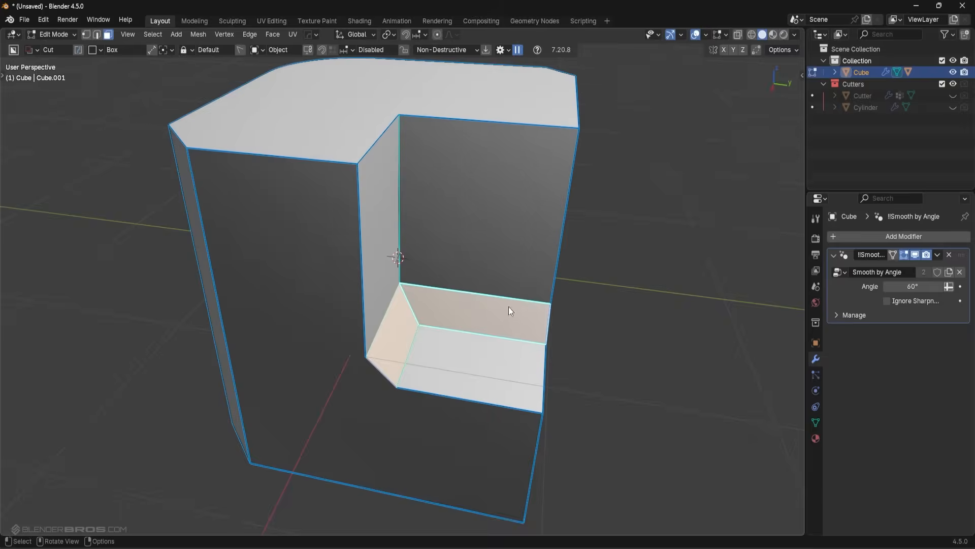
key(y)
click(503, 297)
click(503, 297)
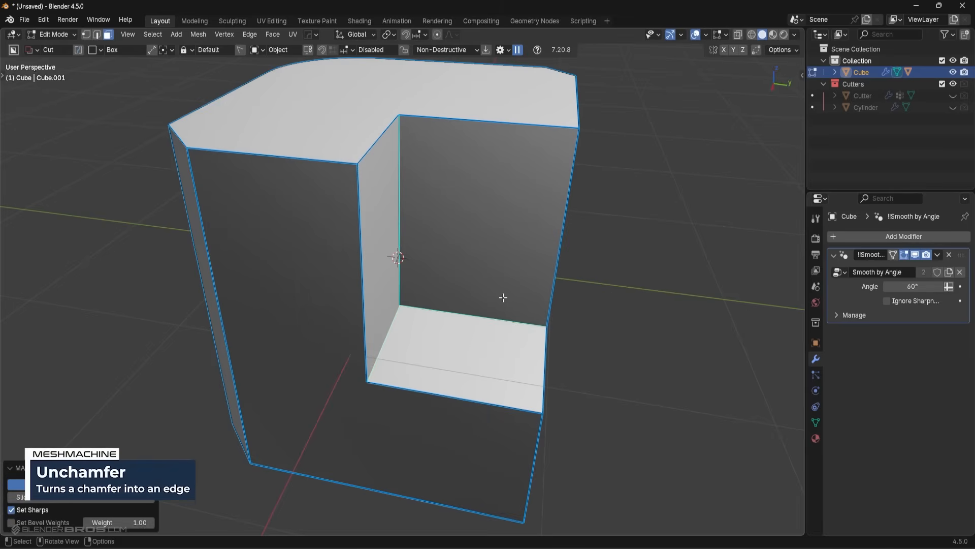
Try Unchamfer on the chamfer face of the cube's outer vertical corner.
middle_drag(503, 297, 279, 320)
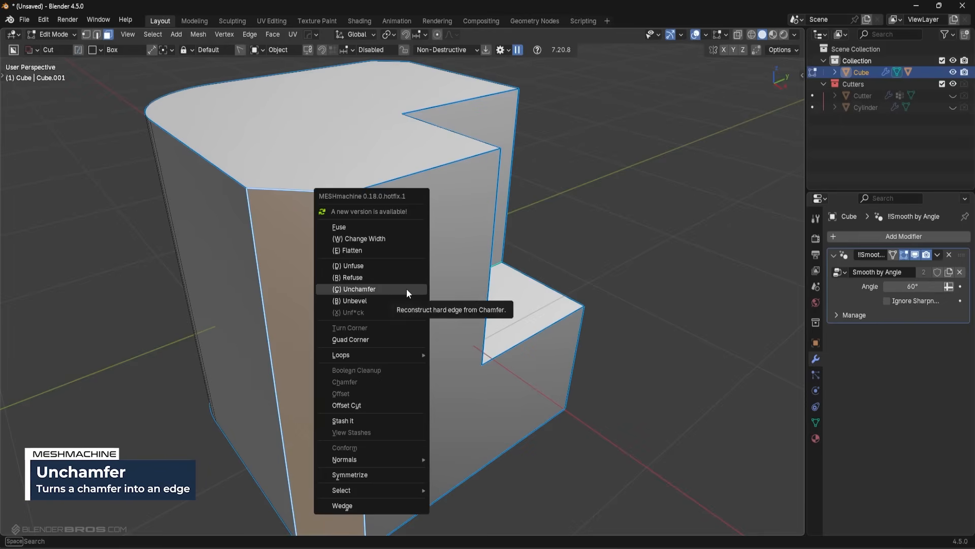
click(407, 288)
click(478, 279)
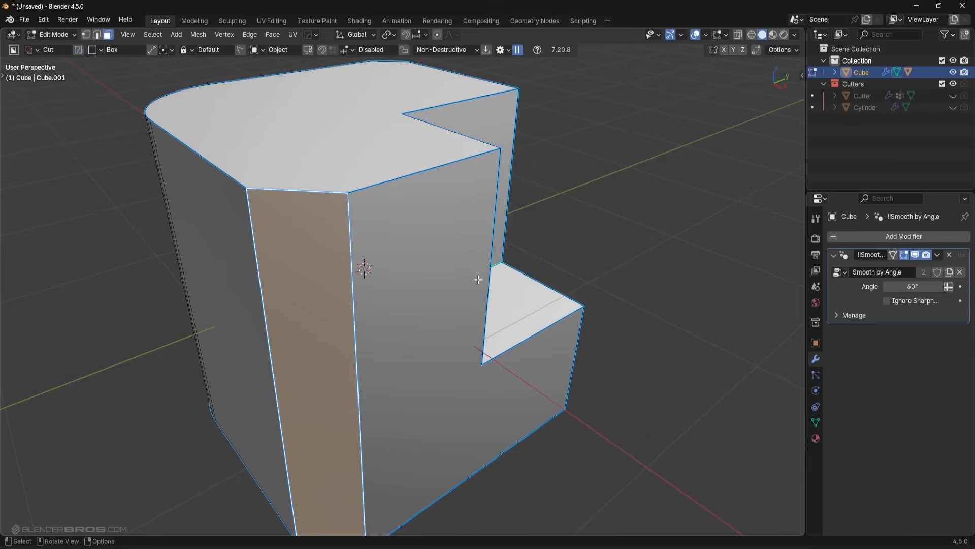
Adjust the width of the outer vertical corner's chamfer with MESHmachine's Change Width.
middle_drag(413, 229, 508, 231)
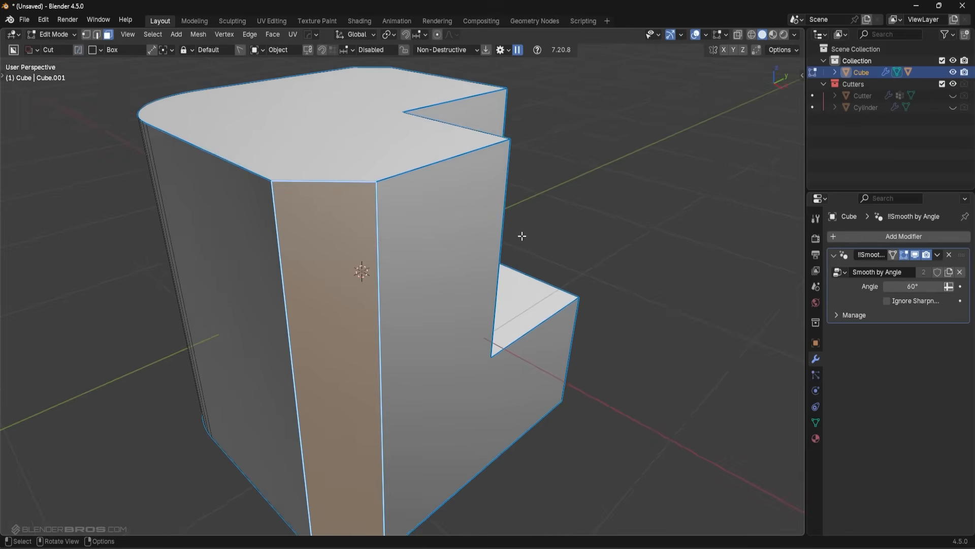
key(y)
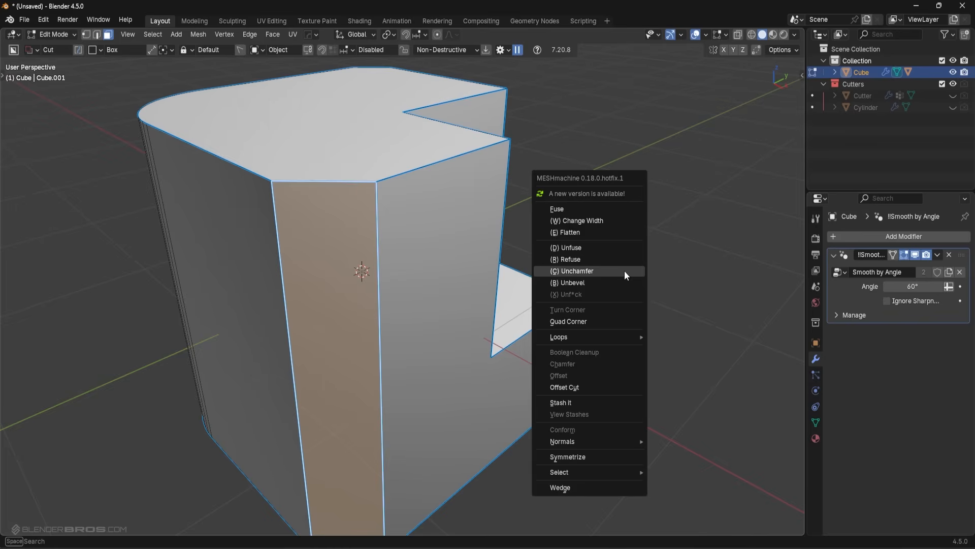
click(604, 221)
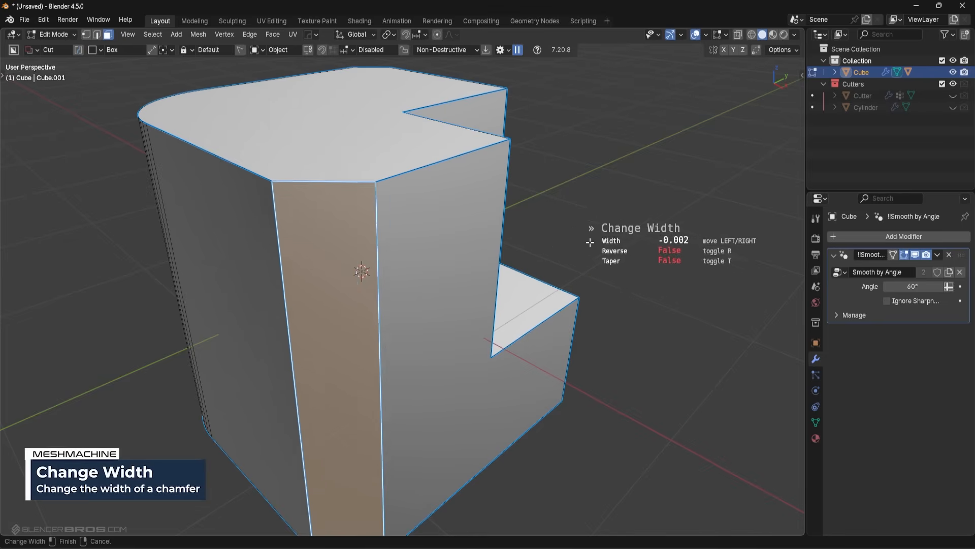
click(631, 244)
Examine the notched cube's cutout and its chamfered outer corner from several sides.
middle_drag(631, 245, 561, 238)
scroll(404, 286, down, 2)
middle_drag(434, 294, 210, 339)
middle_drag(298, 328, 414, 330)
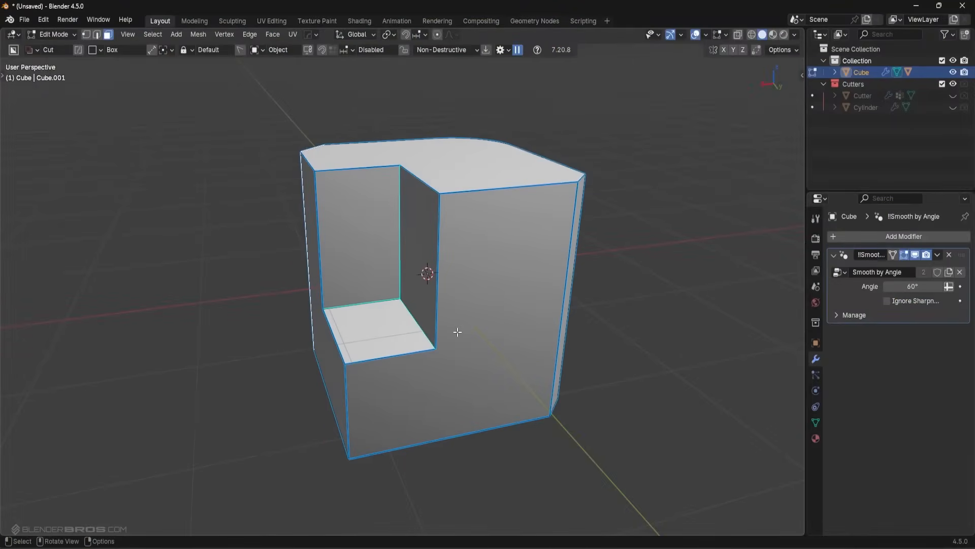
middle_drag(536, 330, 472, 338)
key(grave)
click(659, 376)
middle_drag(659, 376, 437, 334)
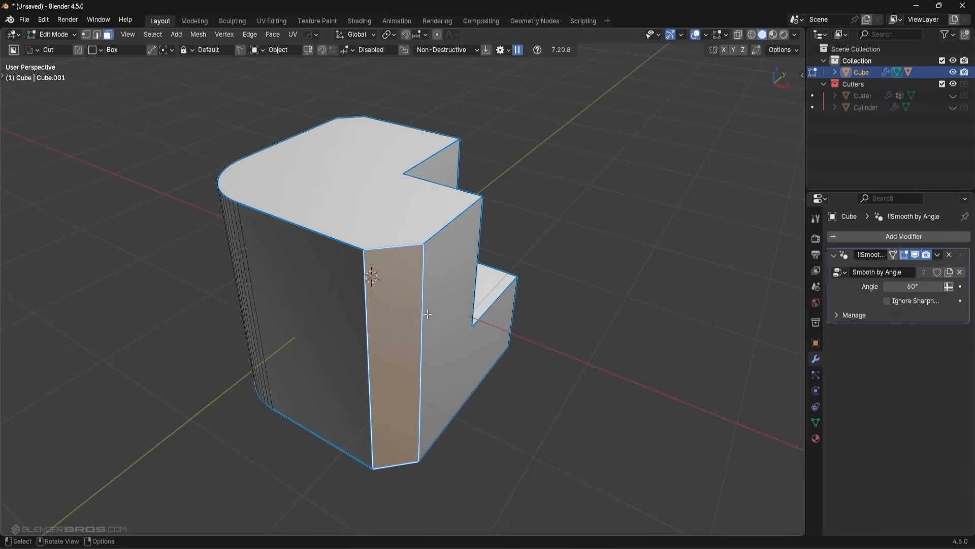
middle_drag(435, 304, 463, 310)
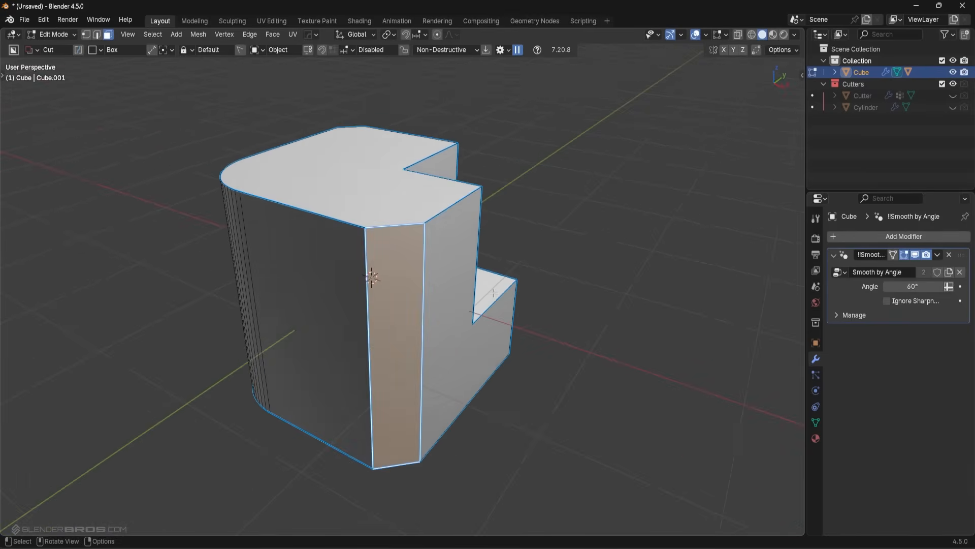
Narrow the outer corner chamfer toward its lower end with Change Width, enabling Taper and Taper Flip at a width of about -0.19.
key(y)
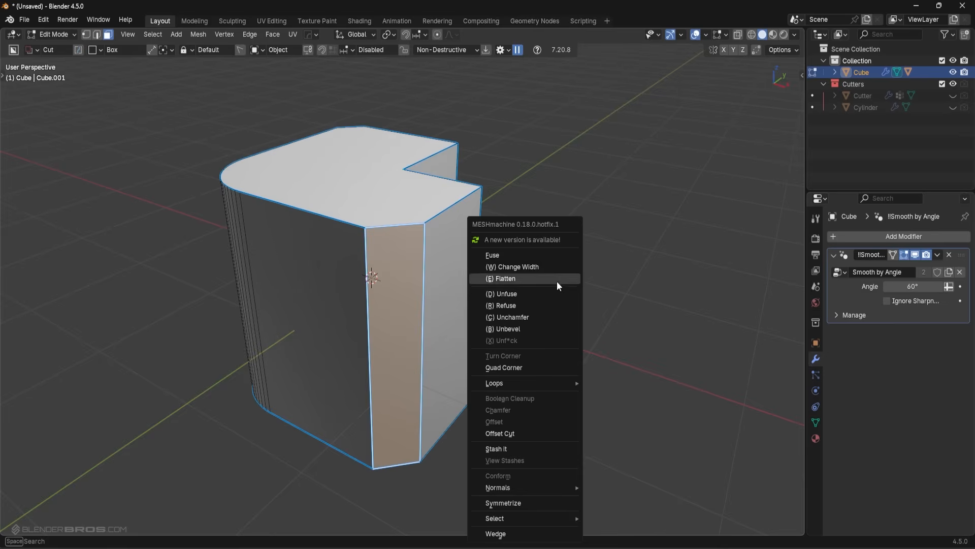
click(550, 266)
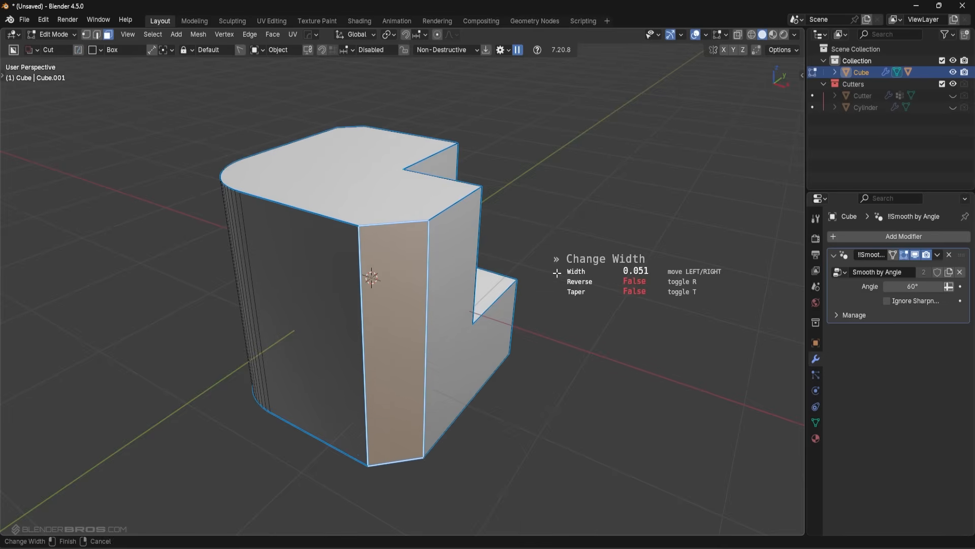
key(t)
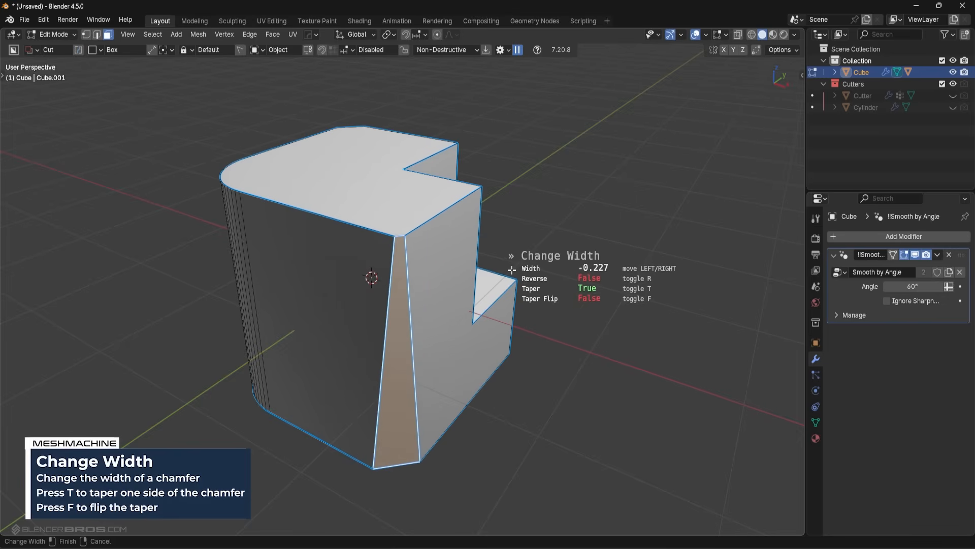
key(f)
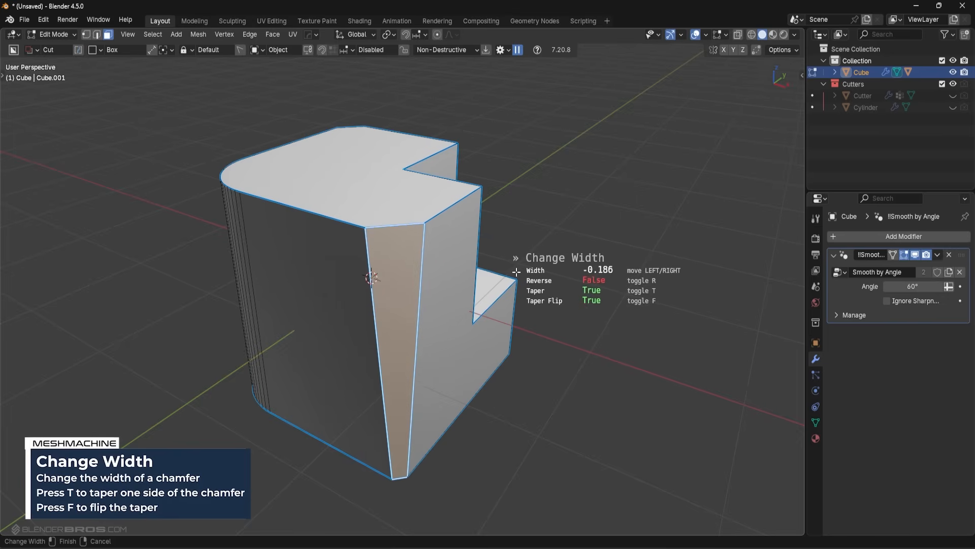
click(515, 274)
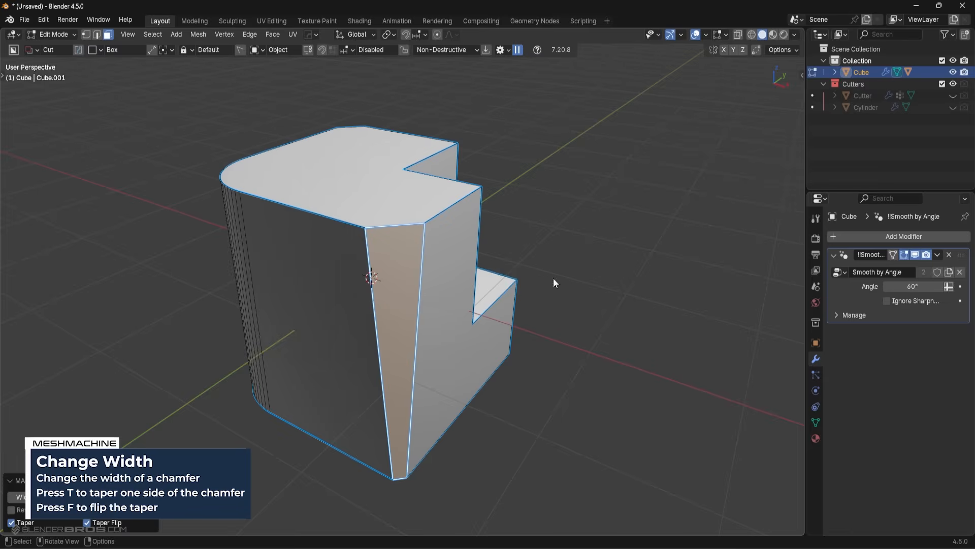
Round the tapered corner chamfer with Fuse at 14 segments, and undo the result.
key(y)
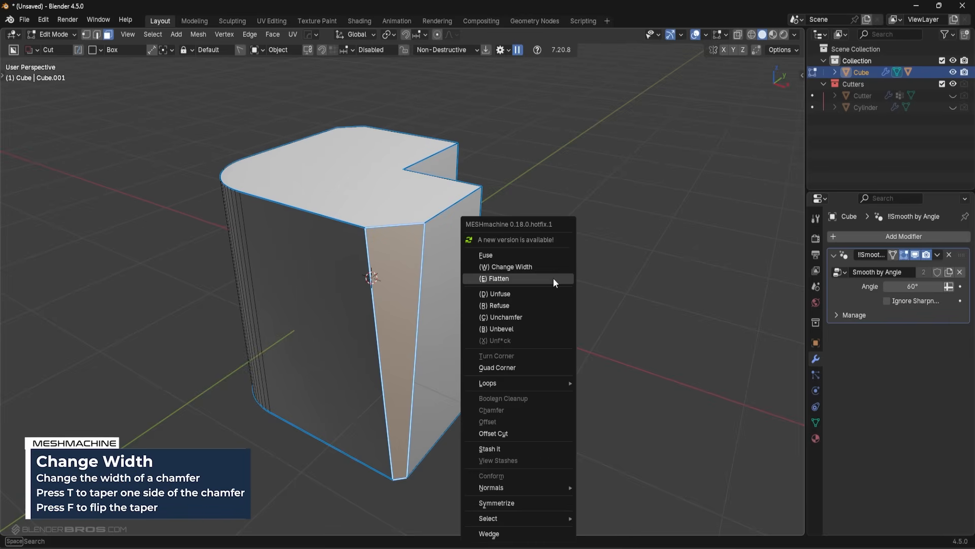
click(530, 305)
middle_drag(579, 290, 582, 291)
click(448, 288)
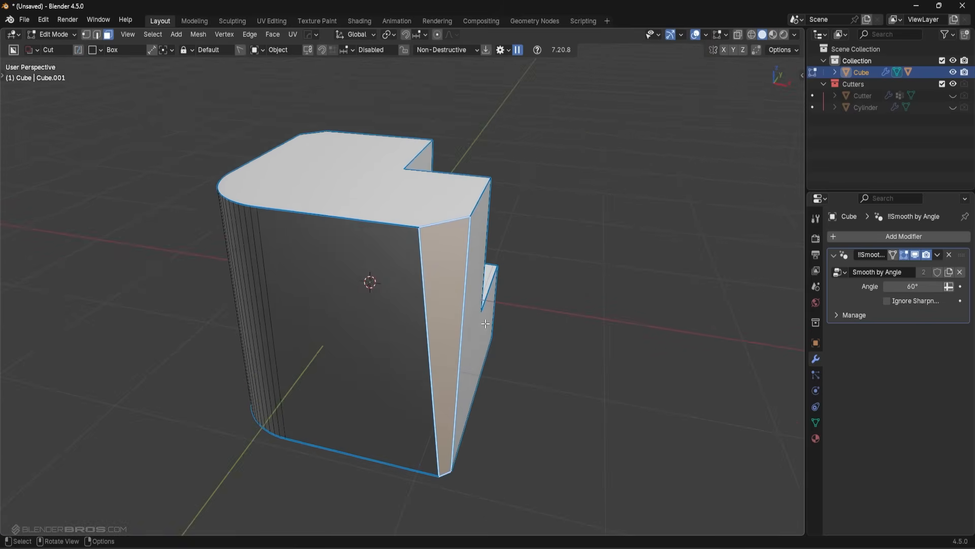
key(y)
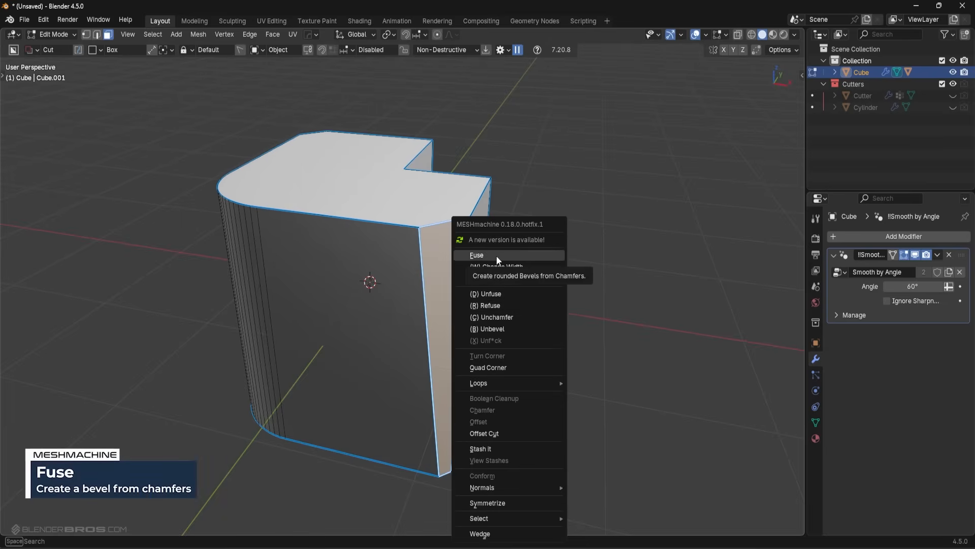
click(479, 255)
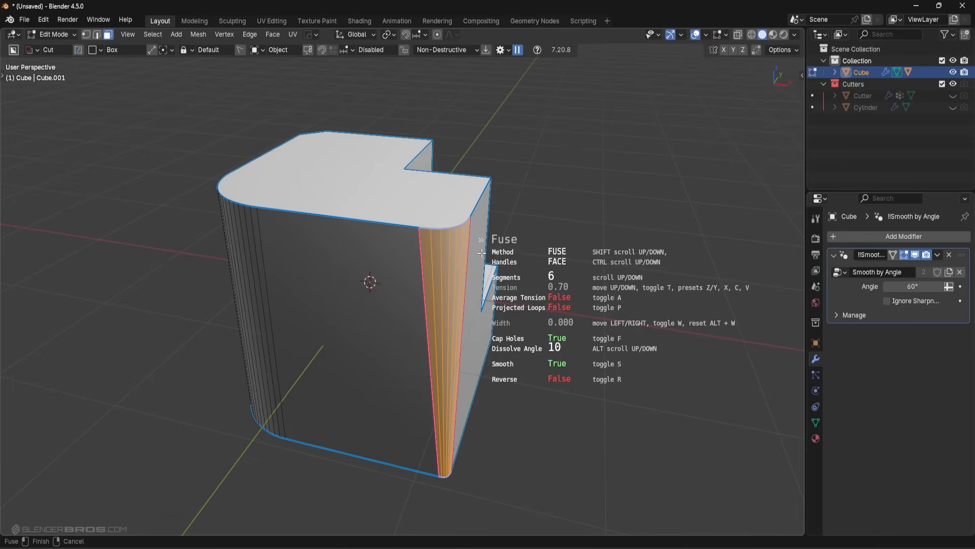
scroll(481, 253, down, 6)
scroll(482, 253, up, 14)
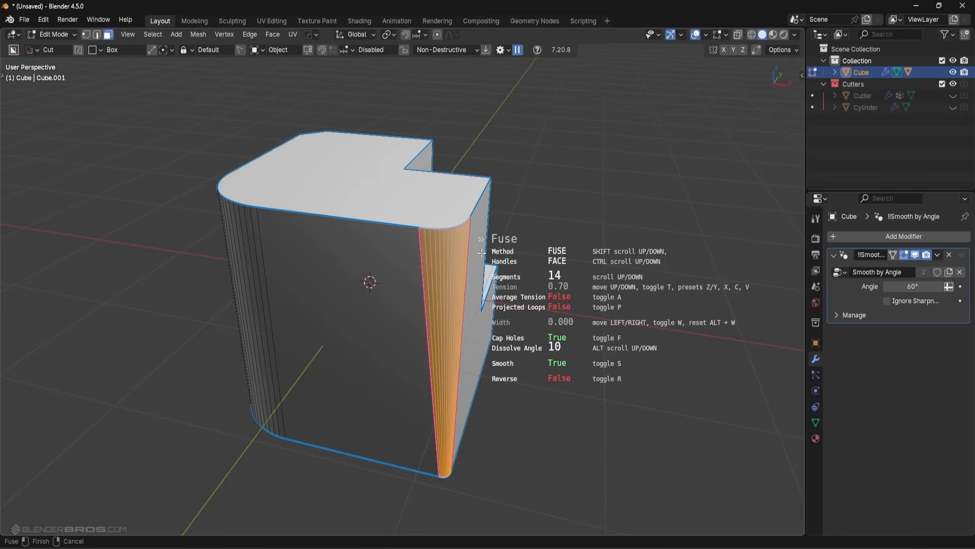
click(482, 253)
middle_drag(481, 253, 394, 257)
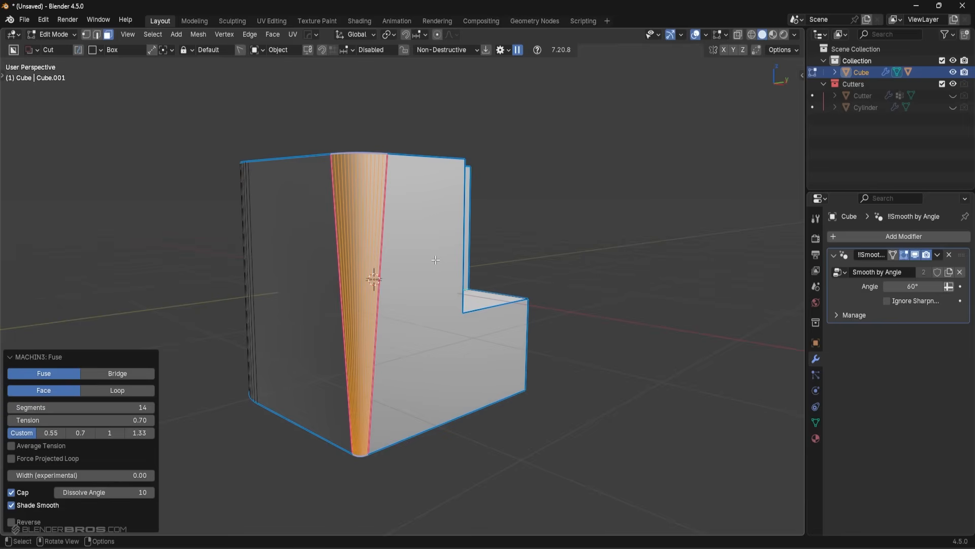
middle_drag(431, 292, 484, 285)
key(ctrl+z)
Widen the tapered chamfer's upper end by about 0.13 with Change Width, using Taper with Taper Flip and Reverse off.
key(y)
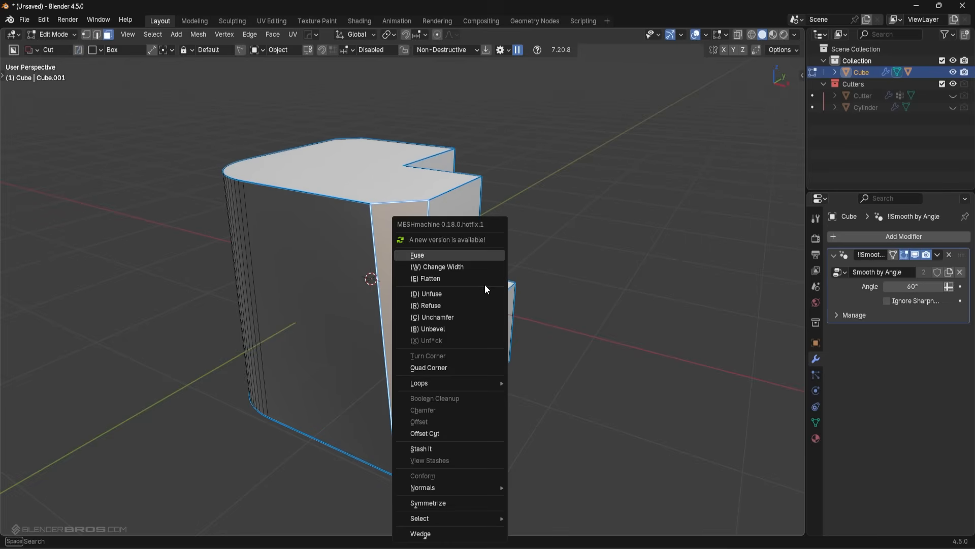
click(450, 266)
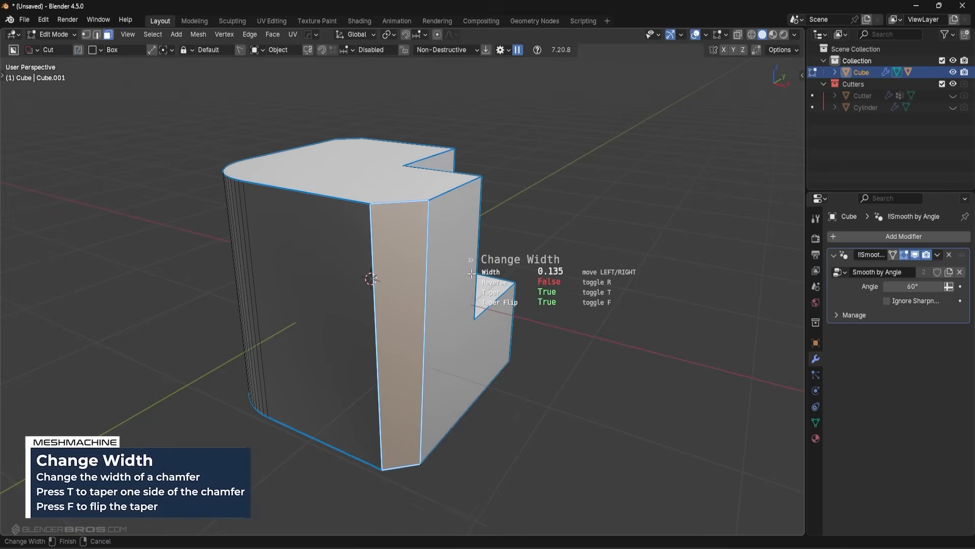
key(r)
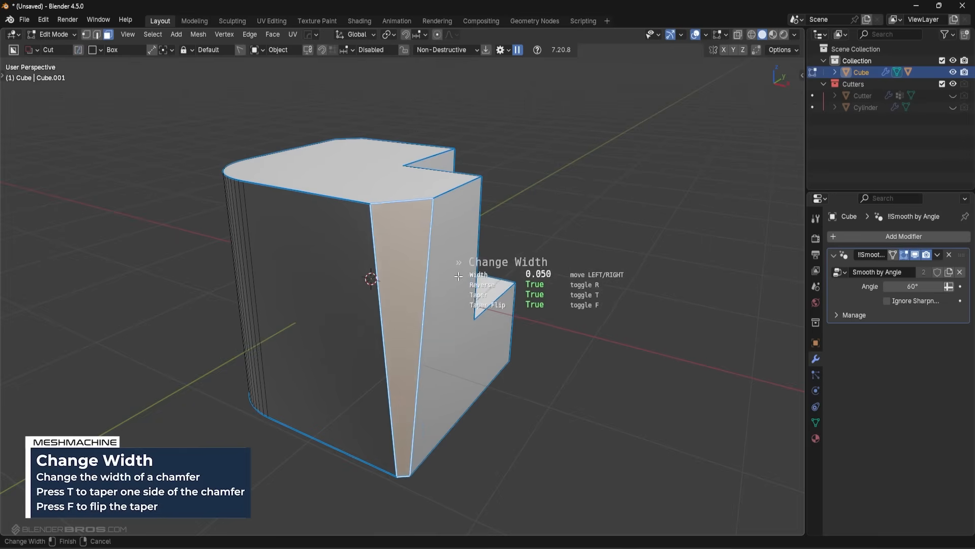
key(r)
key(f)
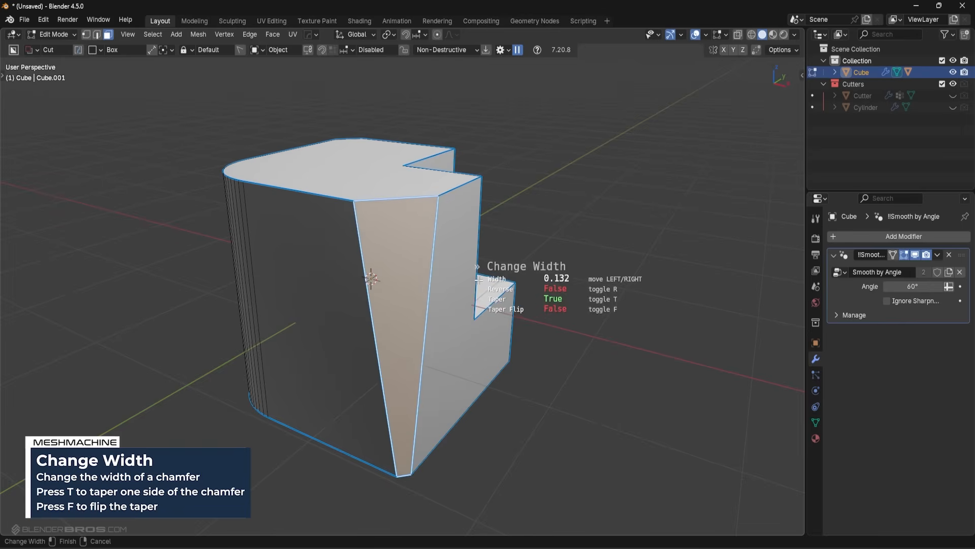
click(475, 282)
Turn the widened tapered chamfer into a rounded bevel with Fuse, using the Fuse method, Face handles and 14 segments.
key(y)
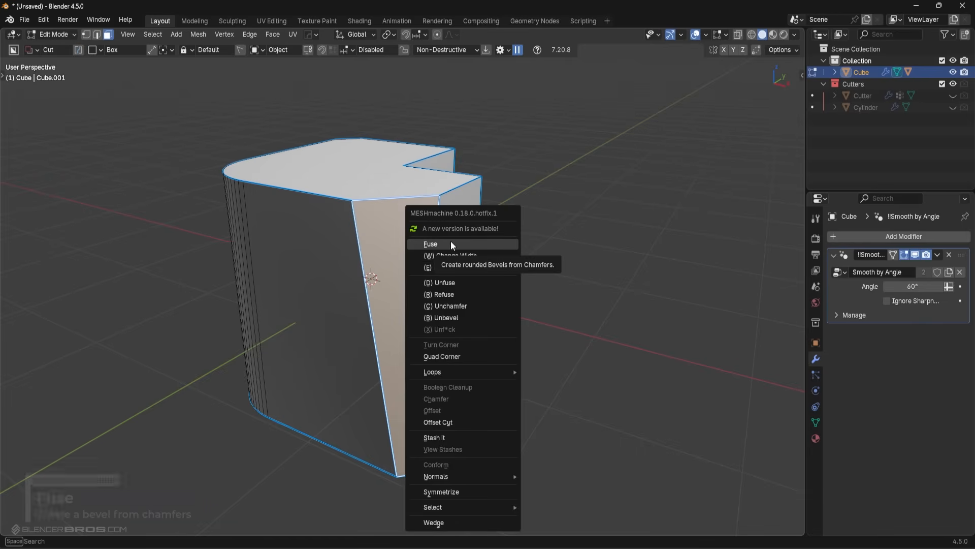
click(451, 245)
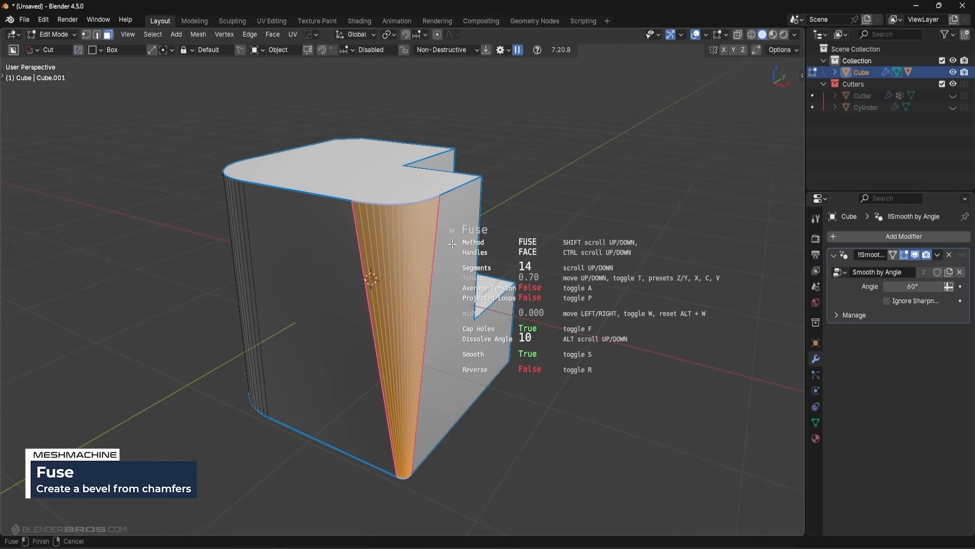
click(452, 245)
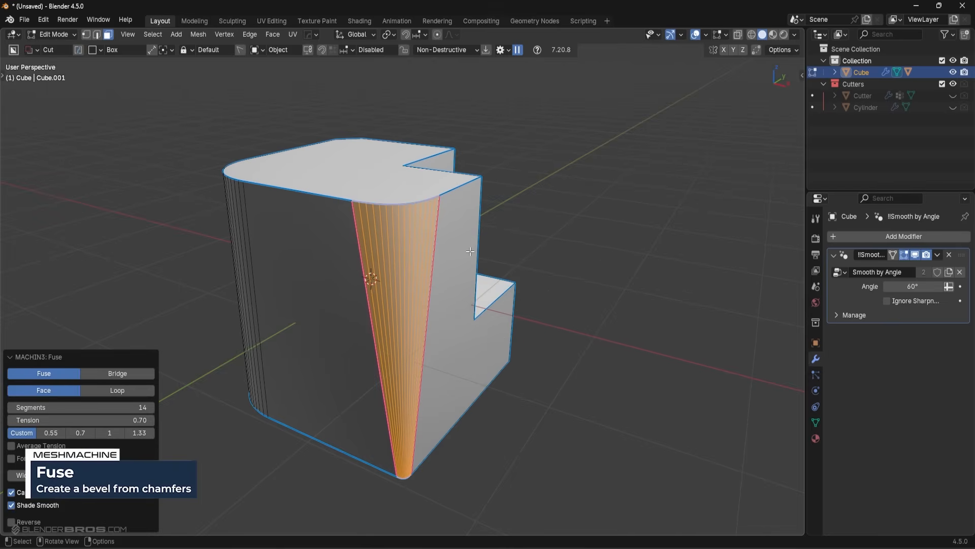
Try Unfuse on the tapered rounded corner, and undo it.
middle_drag(554, 270, 494, 282)
key(y)
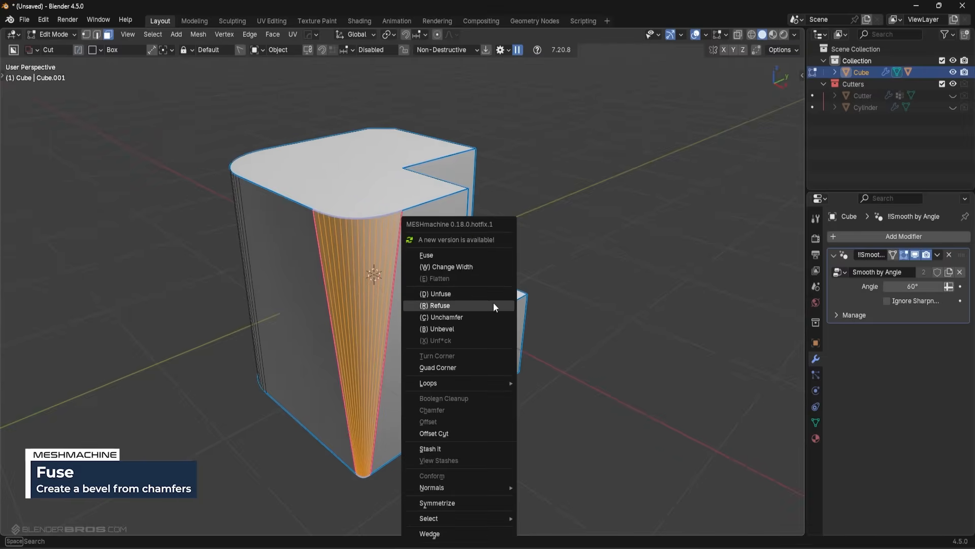
click(483, 294)
click(484, 294)
key(ctrl+z)
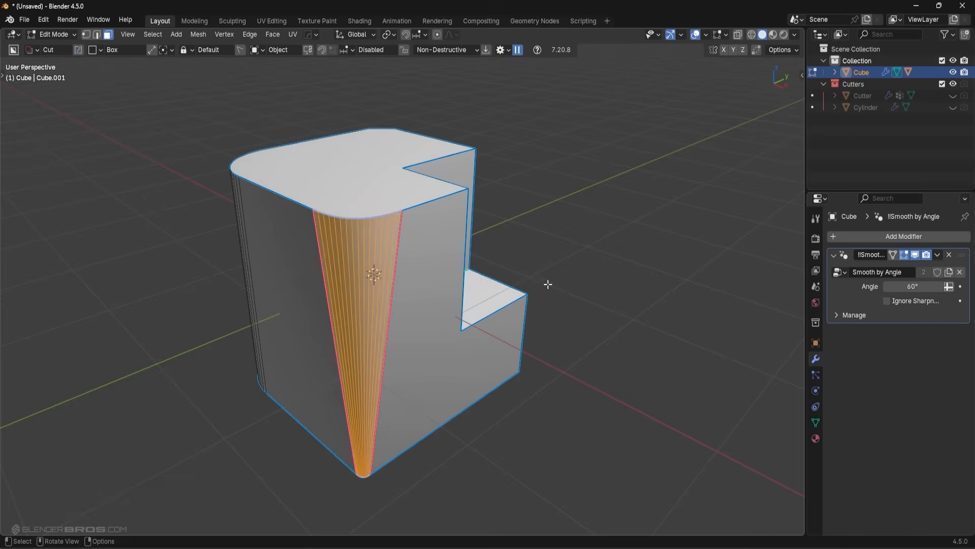
Try Unbevel on the tapered rounded corner, and undo it.
key(y)
click(512, 315)
click(513, 314)
key(ctrl+z)
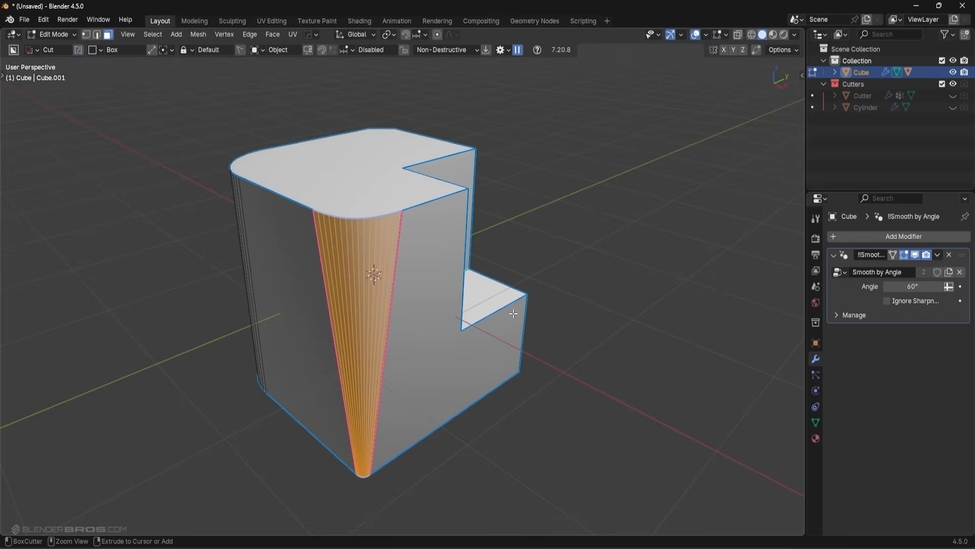
key(y)
click(505, 210)
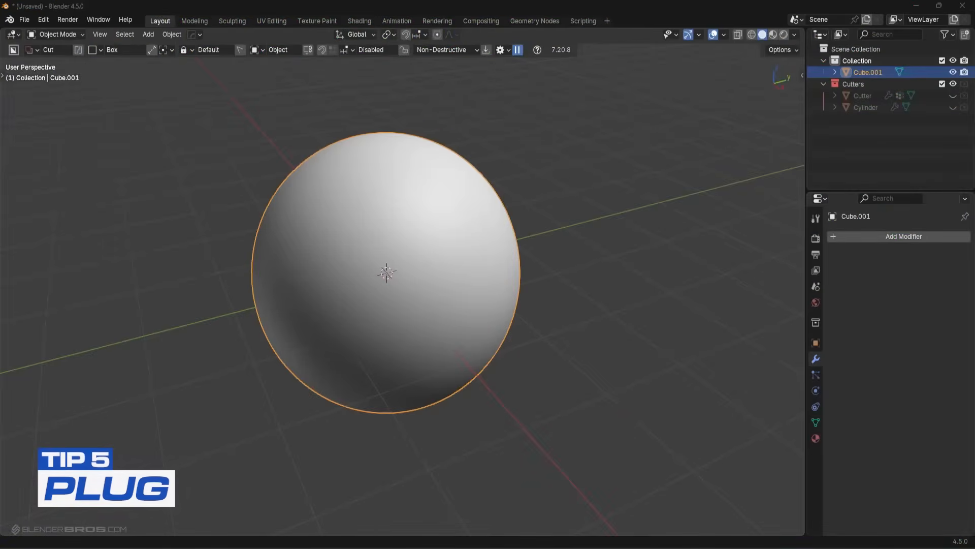
middle_drag(336, 362, 306, 232)
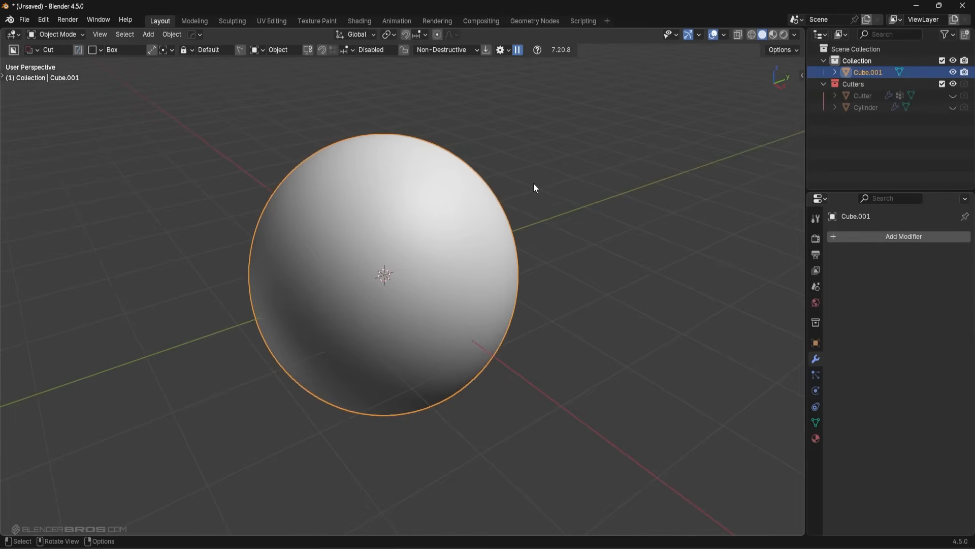
key(y)
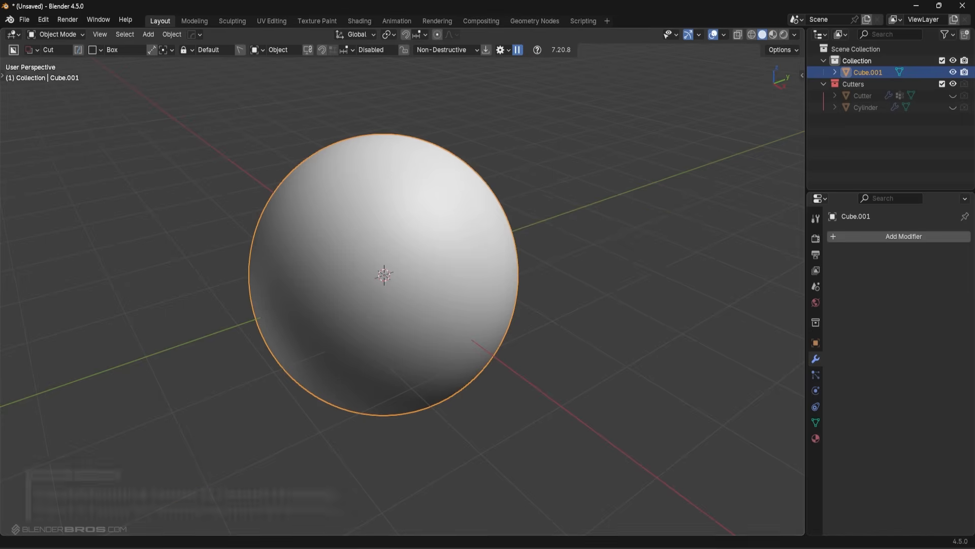
Review the MESHmachine add-on preferences, with its settings and keymaps, in an enlarged Preferences window.
click(44, 20)
click(71, 168)
scroll(234, 231, down, 10)
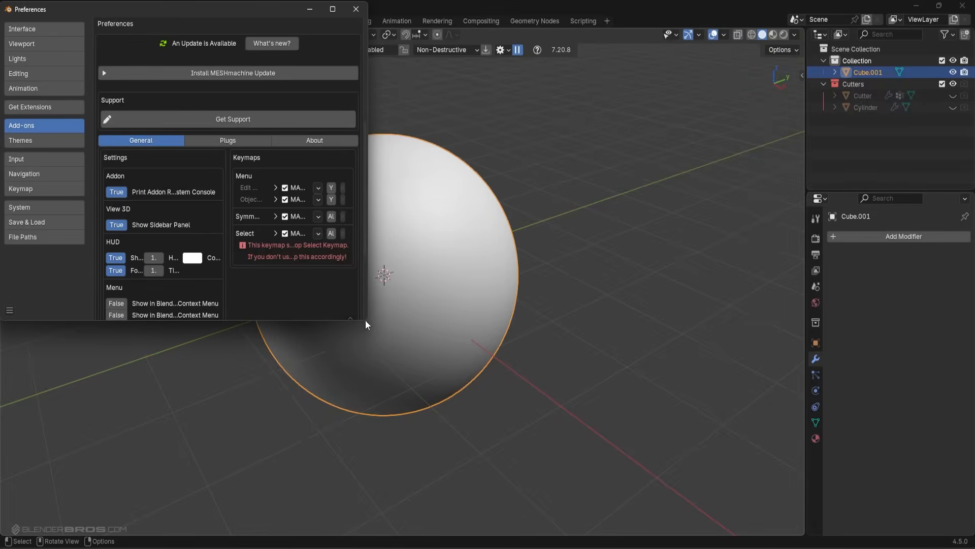
drag(366, 319, 552, 424)
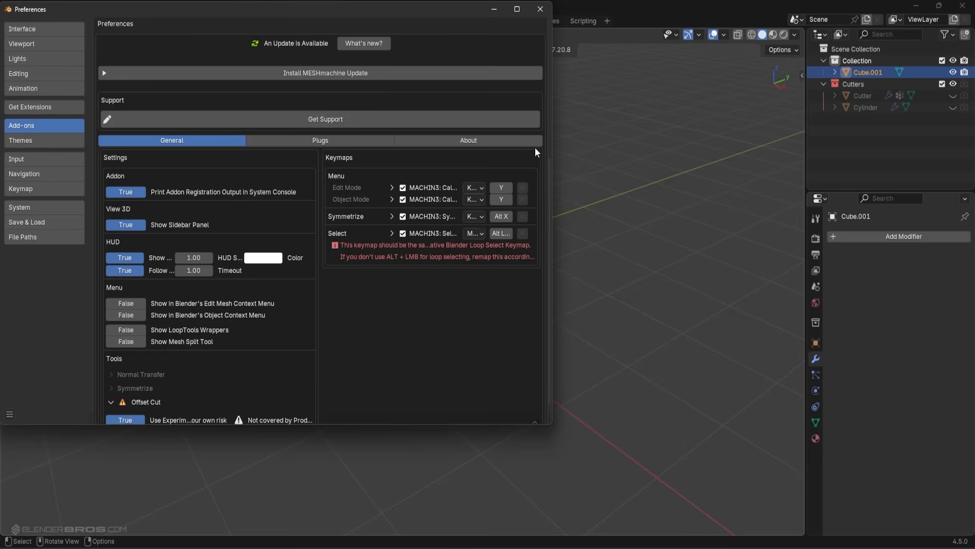
click(540, 9)
Insert the angled round button plug from MESHmachine's Examples plug library.
middle_drag(639, 242, 599, 236)
key(y)
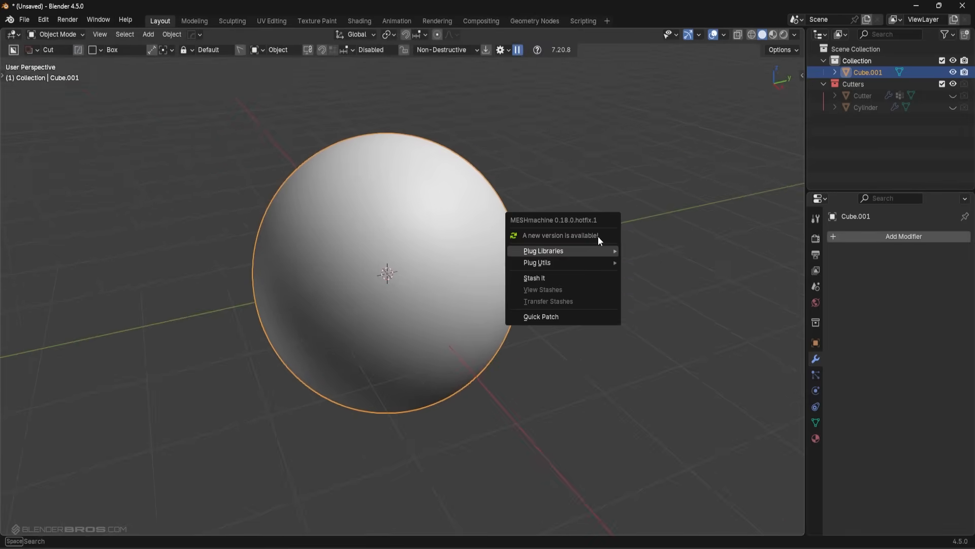
mouse_move(526, 254)
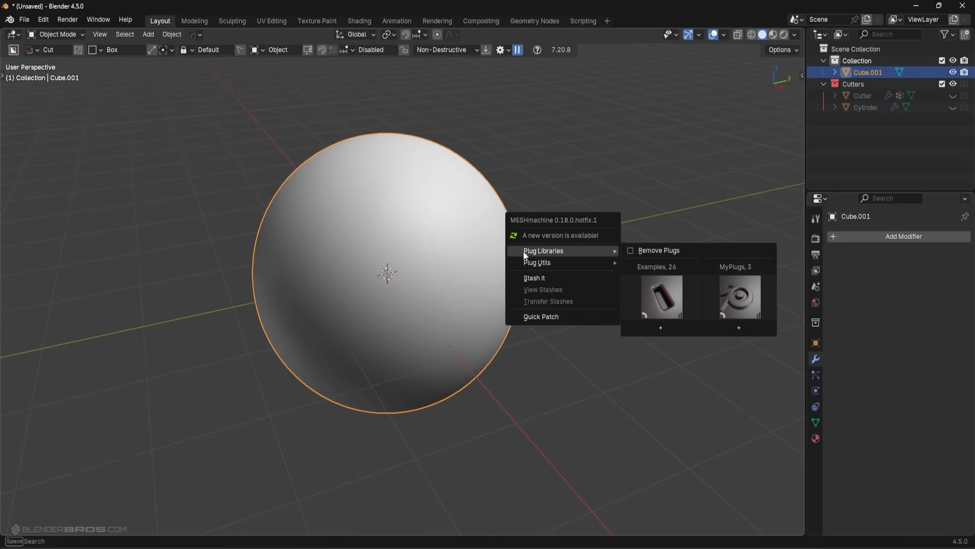
click(668, 298)
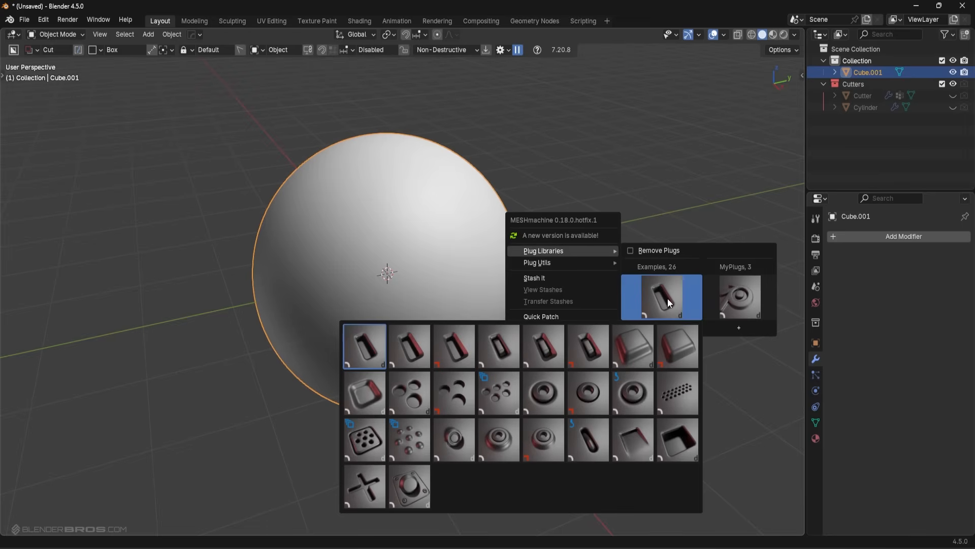
click(460, 443)
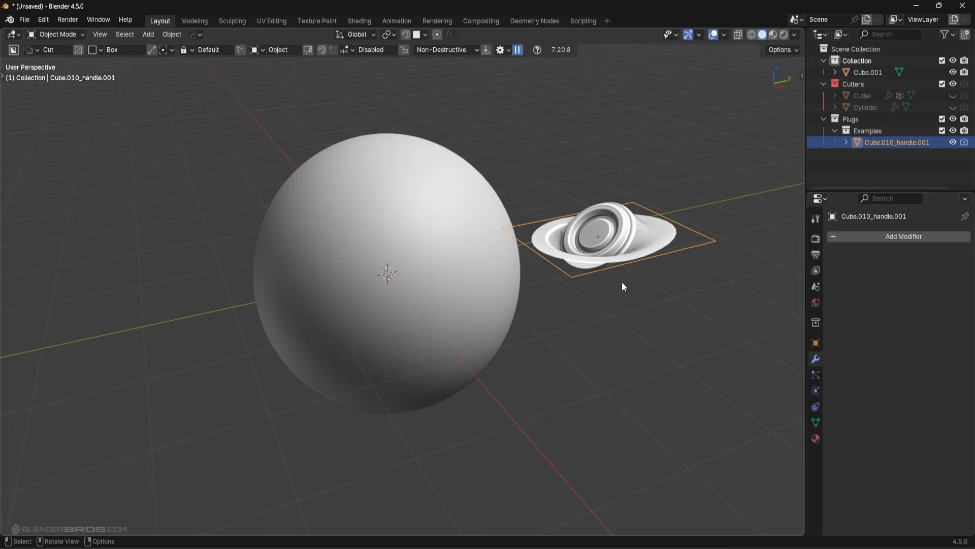
Move the round plug in front of the sphere and check its handle mesh in Edit Mode.
key(g)
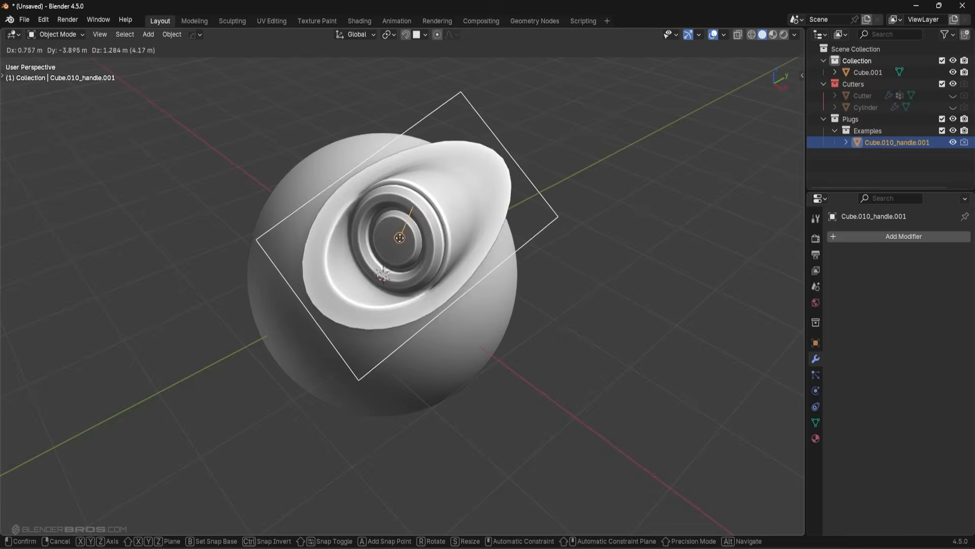
click(384, 273)
mouse_move(542, 255)
middle_down()
mouse_move(429, 212)
mouse_move(401, 221)
mouse_move(492, 199)
mouse_move(533, 261)
middle_up()
key(Tab)
click(478, 265)
middle_drag(444, 260, 648, 361)
key(Tab)
Rotate the round plug to follow the sphere's surface, scale it down and nudge it into place on the upper side.
key(r)
key(r)
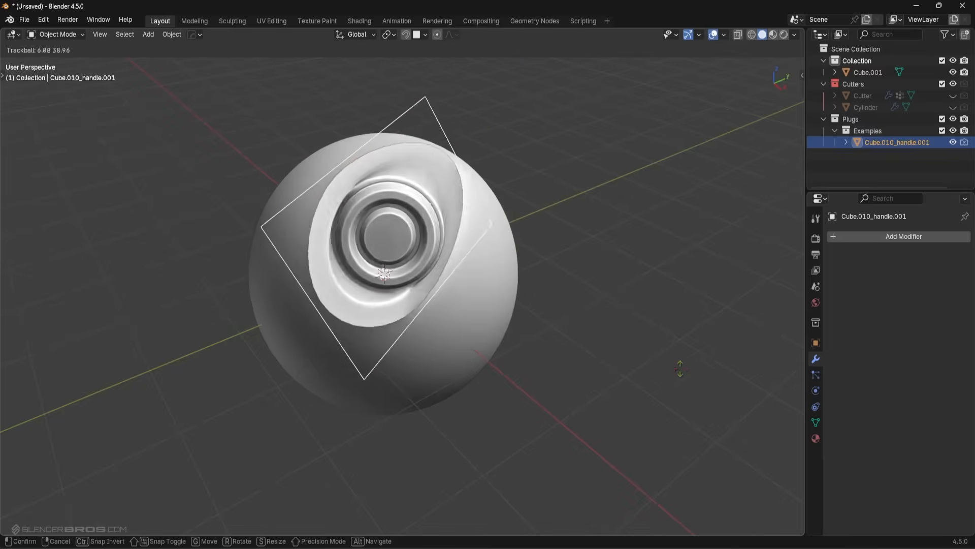
key(r)
key(z)
key(z)
click(534, 133)
key(s)
click(485, 239)
key(g)
click(488, 246)
middle_drag(488, 248, 330, 230)
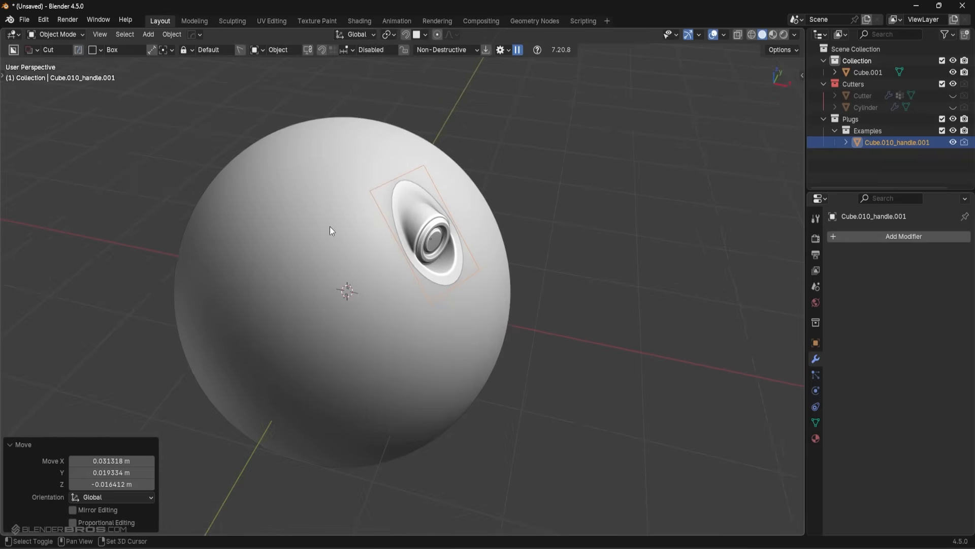
Integrate the round plug into the sphere's mesh with MESHmachine's Plug tool.
click(330, 226)
key(y)
mouse_move(605, 245)
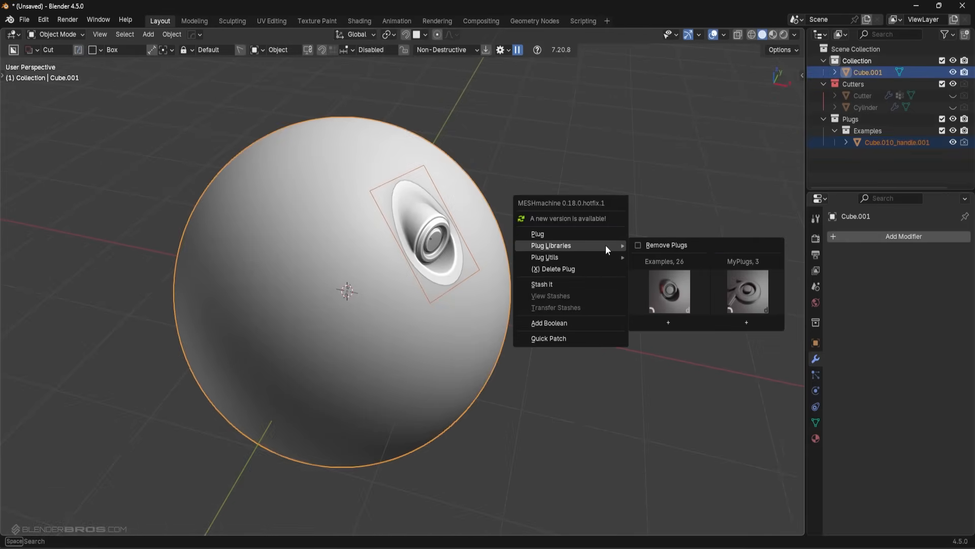
click(562, 234)
middle_drag(623, 230, 547, 201)
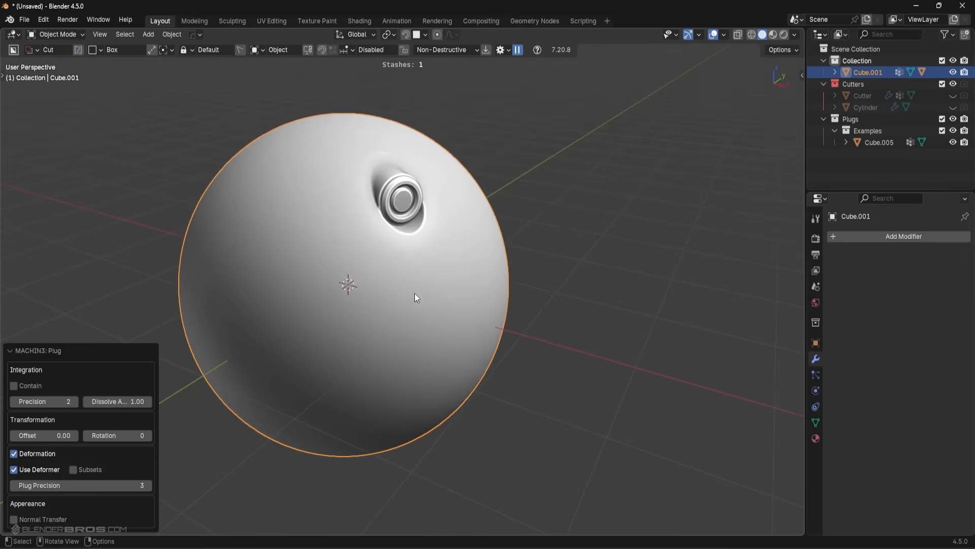
Examine the shading and mesh topology around the integrated round plug, clearing the mesh selection.
scroll(419, 293, up, 4)
middle_drag(475, 113, 495, 178)
middle_drag(433, 166, 531, 206)
key(Tab)
click(248, 174)
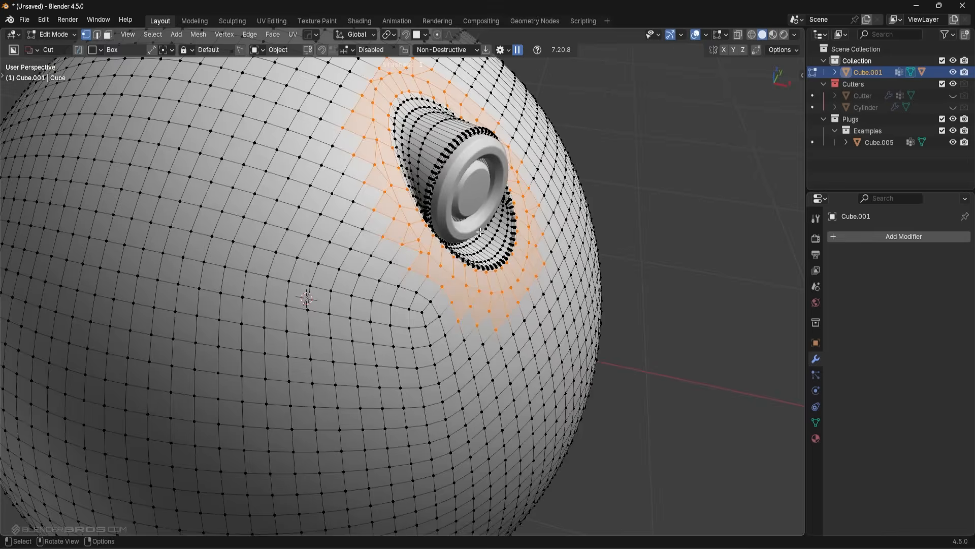
middle_drag(478, 231, 442, 272)
middle_drag(490, 317, 480, 269)
key(Tab)
click(467, 172)
middle_drag(467, 168, 496, 236)
middle_drag(496, 236, 453, 271)
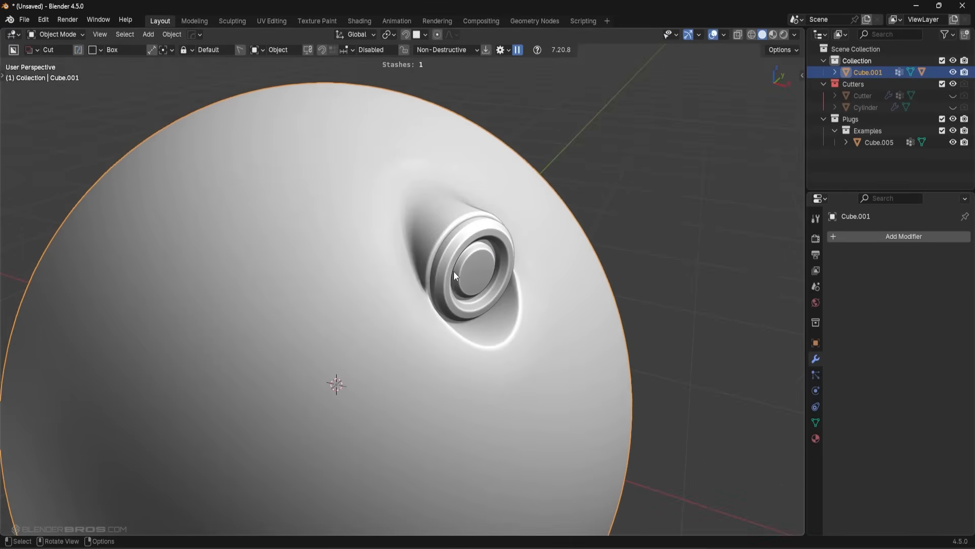
click(715, 34)
click(715, 33)
key(Tab)
key(alt+a)
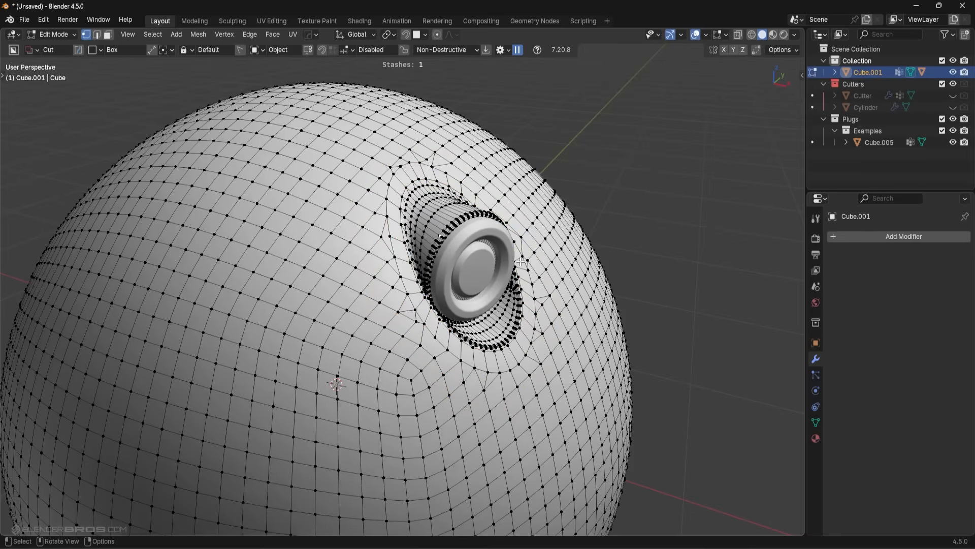
key(Tab)
Insert the ramped square recess plug from the Examples library, scale it down and place it on another side of the sphere.
scroll(523, 322, down, 3)
middle_drag(499, 367, 447, 300)
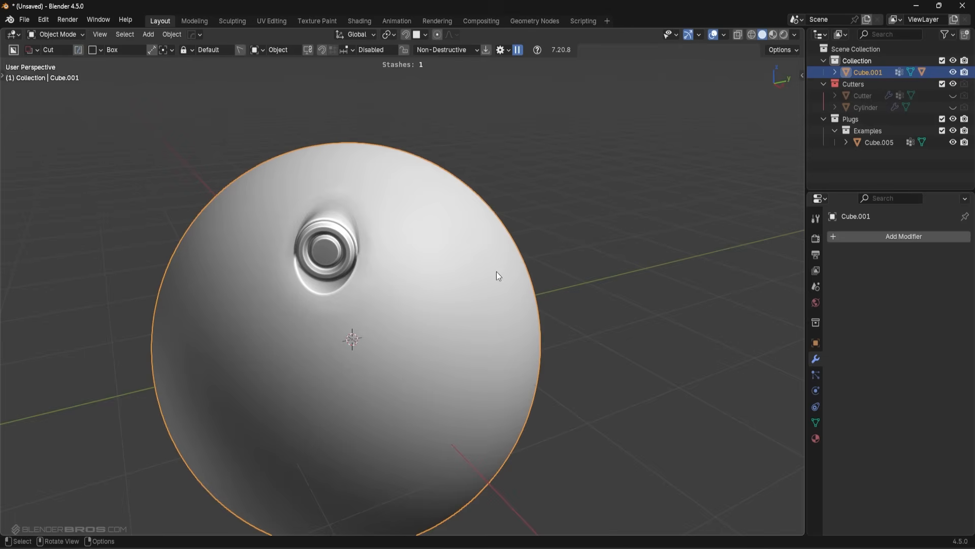
key(y)
mouse_move(469, 275)
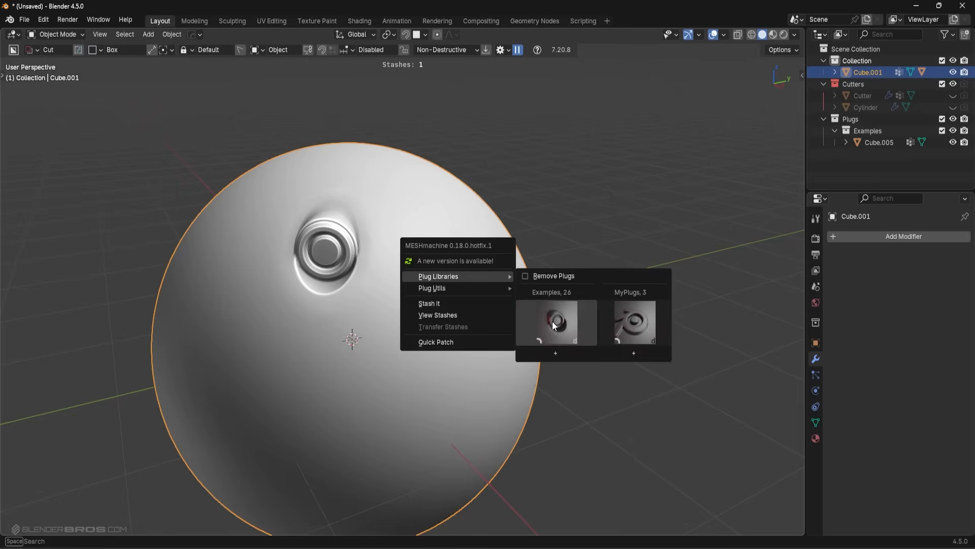
click(557, 323)
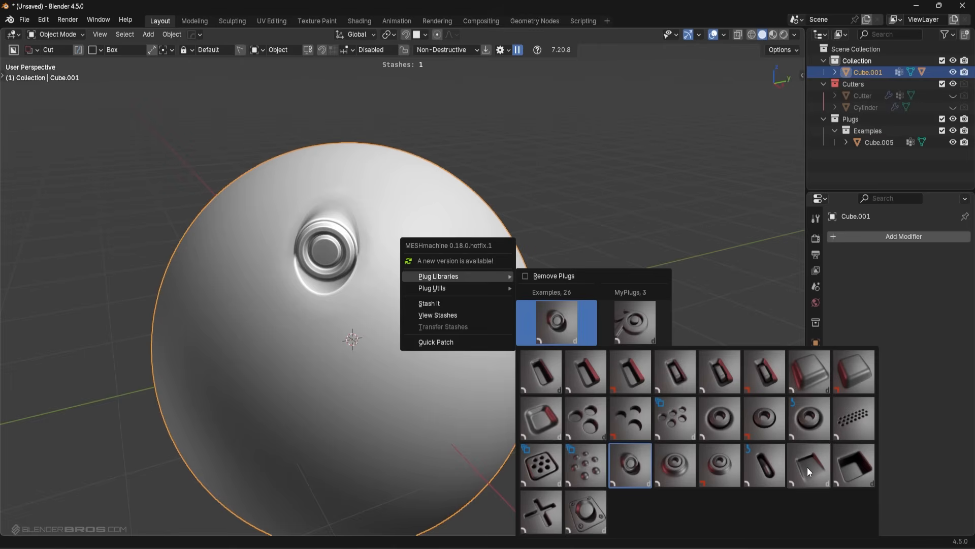
click(807, 467)
key(s)
click(528, 324)
key(g)
click(475, 286)
Integrate the square recess plug into the sphere with the Plug tool, with Normal Transfer enabled.
shift+click(358, 269)
key(y)
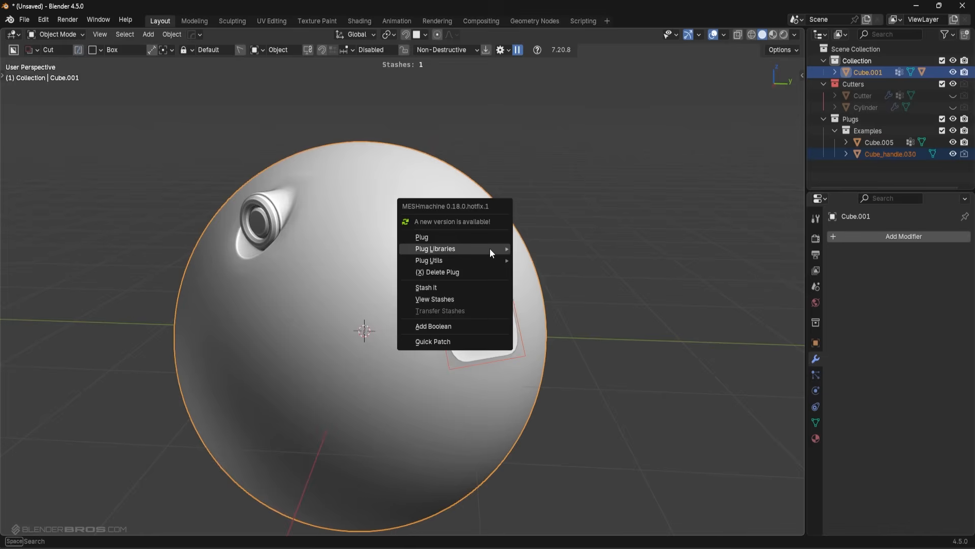
click(465, 237)
middle_drag(571, 274, 499, 267)
scroll(550, 320, up, 3)
middle_drag(550, 320, 533, 299)
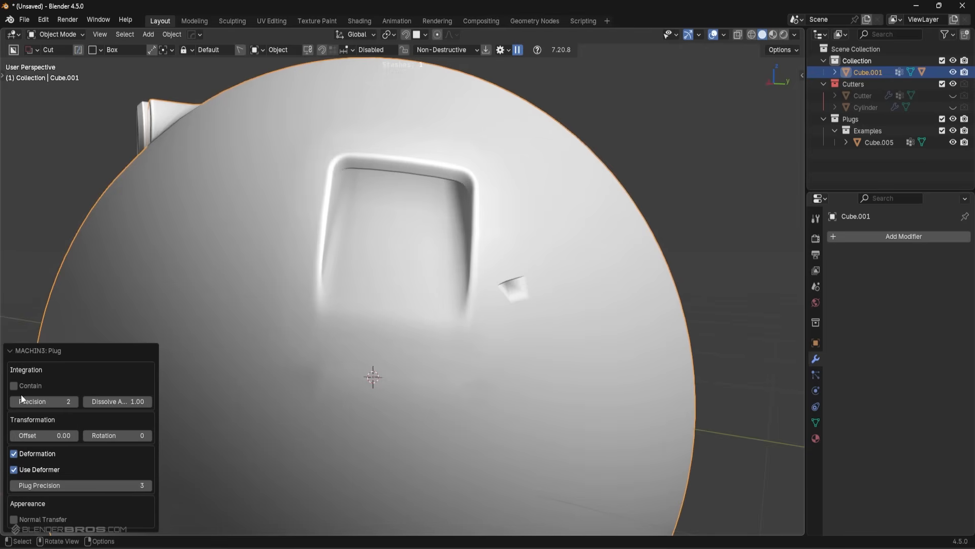
click(17, 520)
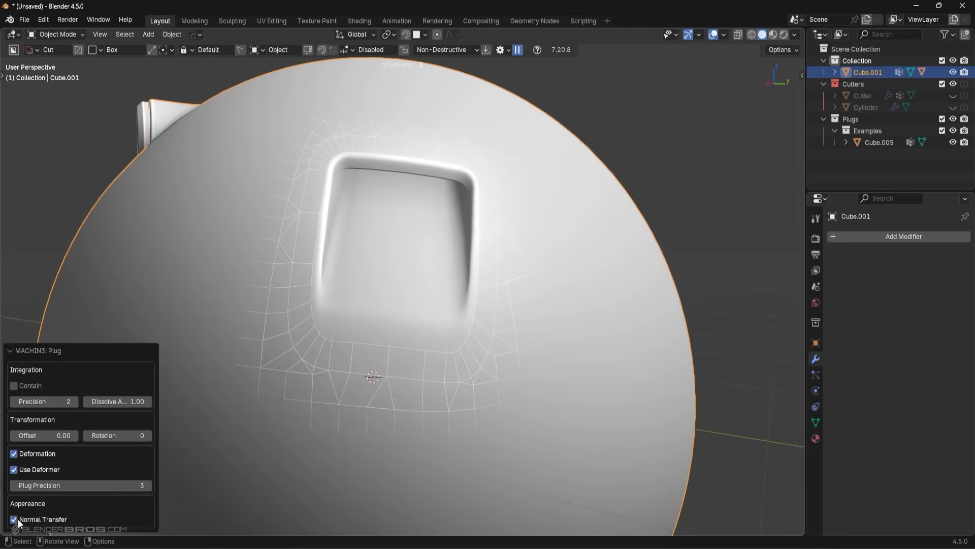
middle_drag(457, 305, 422, 264)
Switch the viewport to the striped metallic matcap and inspect the reflections around the round plug.
scroll(498, 265, down, 3)
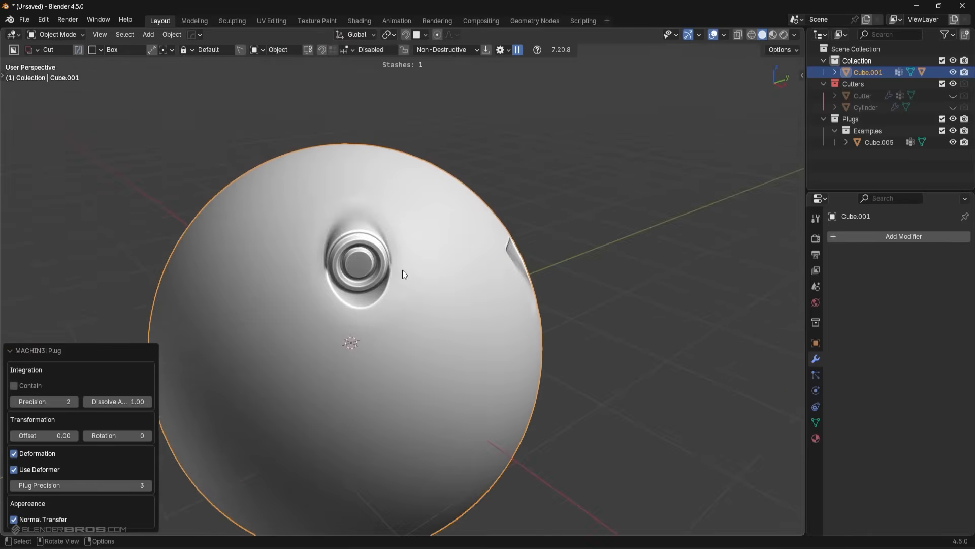
scroll(447, 249, up, 2)
click(795, 34)
click(794, 117)
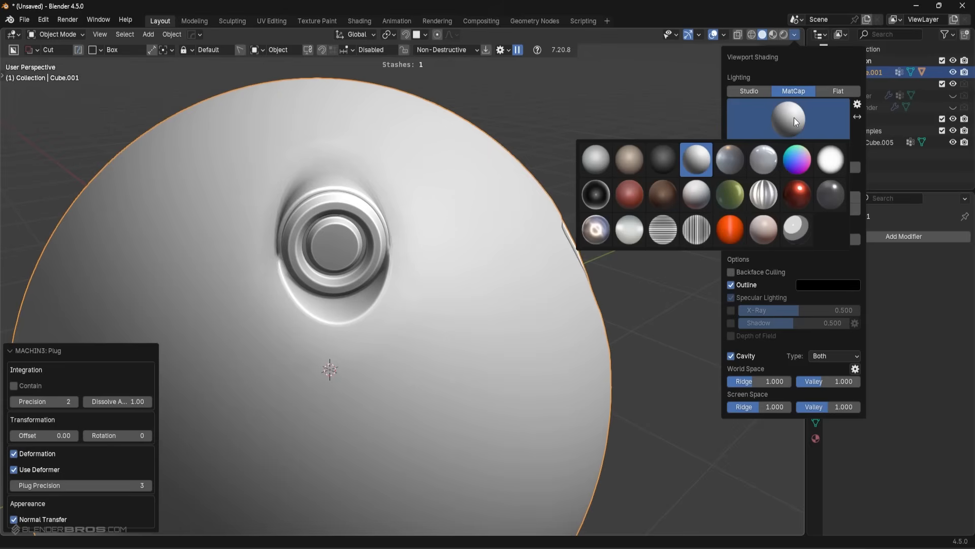
click(764, 195)
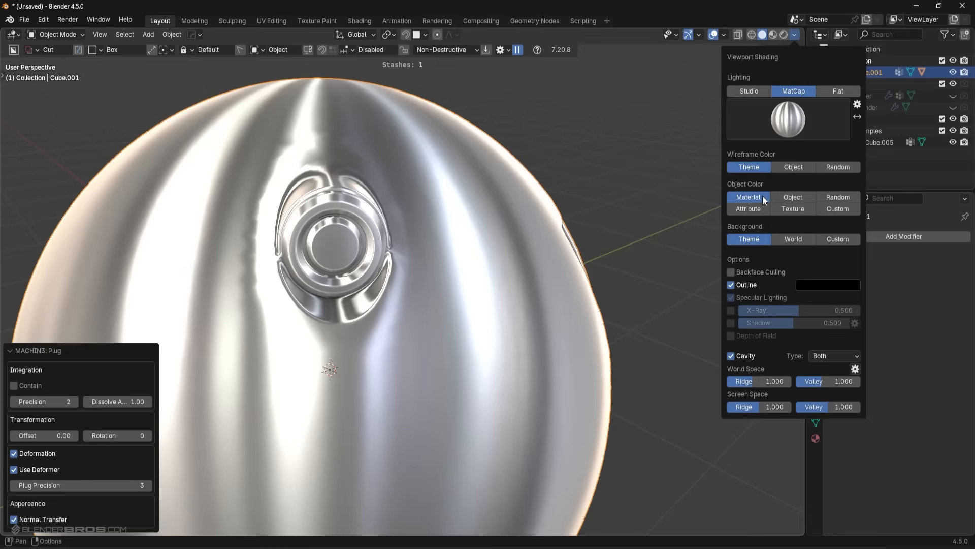
mouse_move(332, 322)
middle_down()
mouse_move(385, 299)
mouse_move(355, 320)
middle_up()
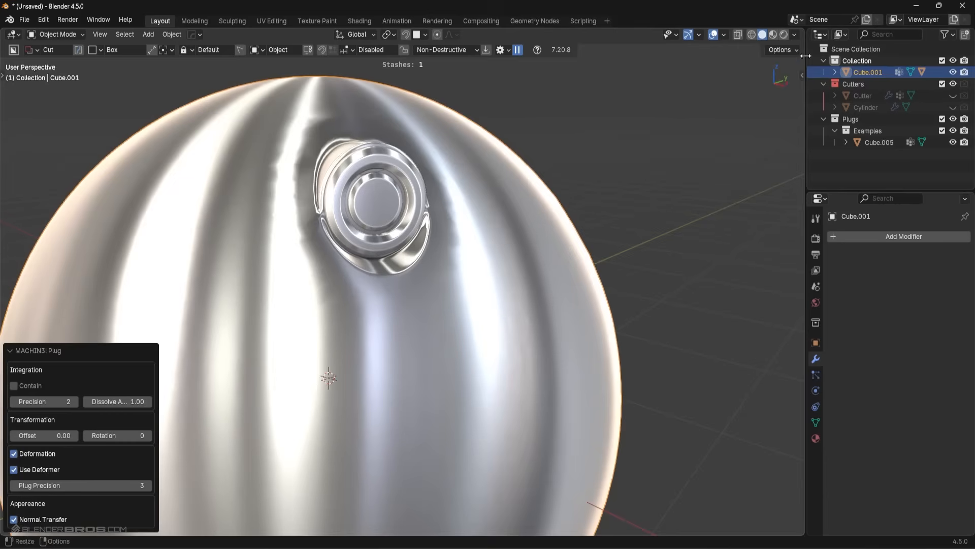
Switch the viewport to the horizontal zebra-stripe matcap and examine the surface flow and wireframe around the round plug.
click(794, 34)
click(788, 117)
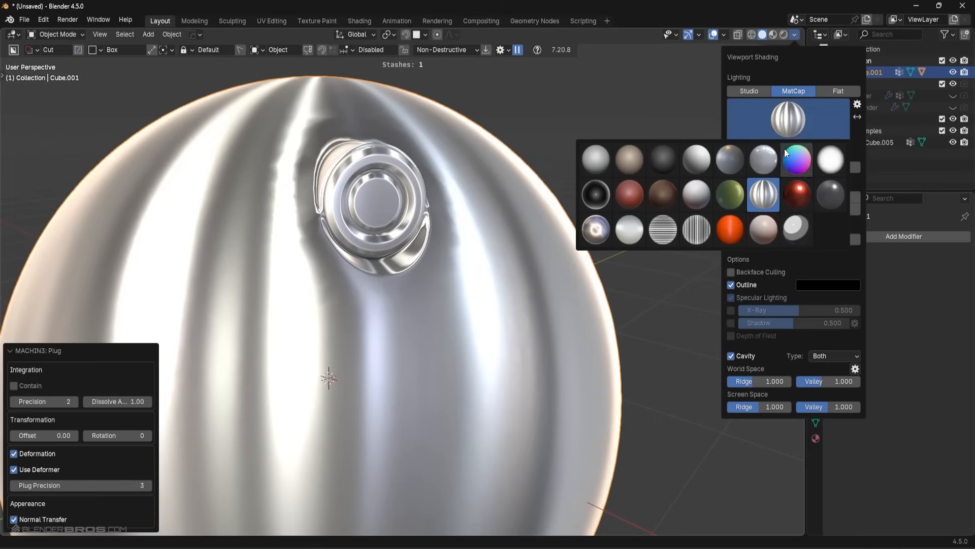
click(663, 230)
mouse_move(536, 228)
middle_down()
mouse_move(543, 237)
mouse_move(538, 229)
mouse_move(391, 308)
mouse_move(379, 267)
mouse_move(422, 163)
mouse_move(411, 297)
middle_up()
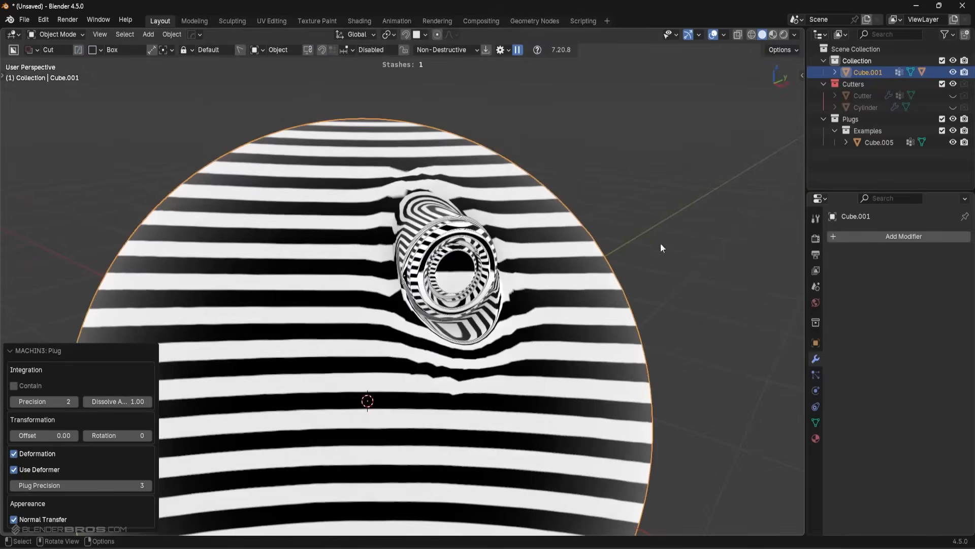
click(713, 35)
click(713, 34)
key(Tab)
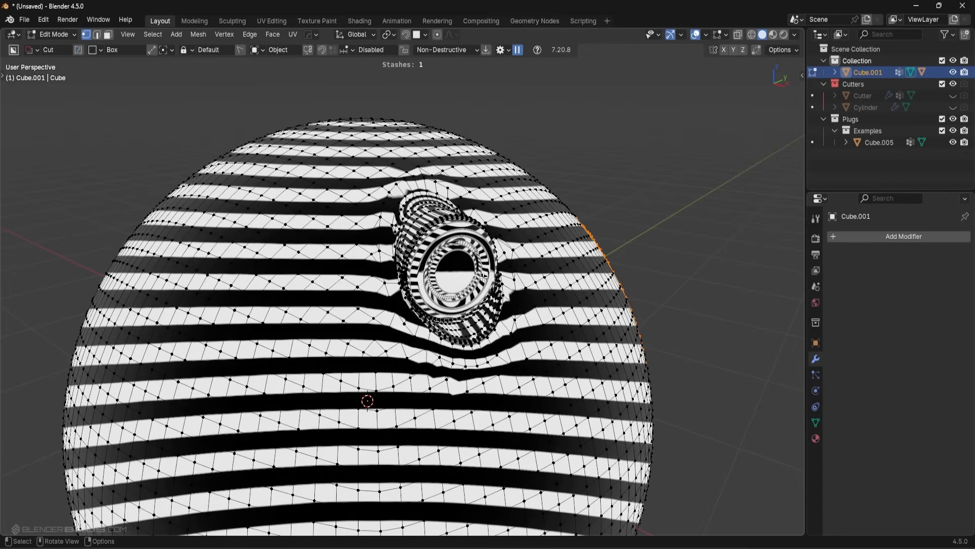
Restore the light grey matcap and examine the mesh topology where the round plug meets the sphere.
click(795, 35)
click(781, 127)
click(696, 161)
scroll(430, 308, up, 1)
middle_drag(431, 307, 417, 313)
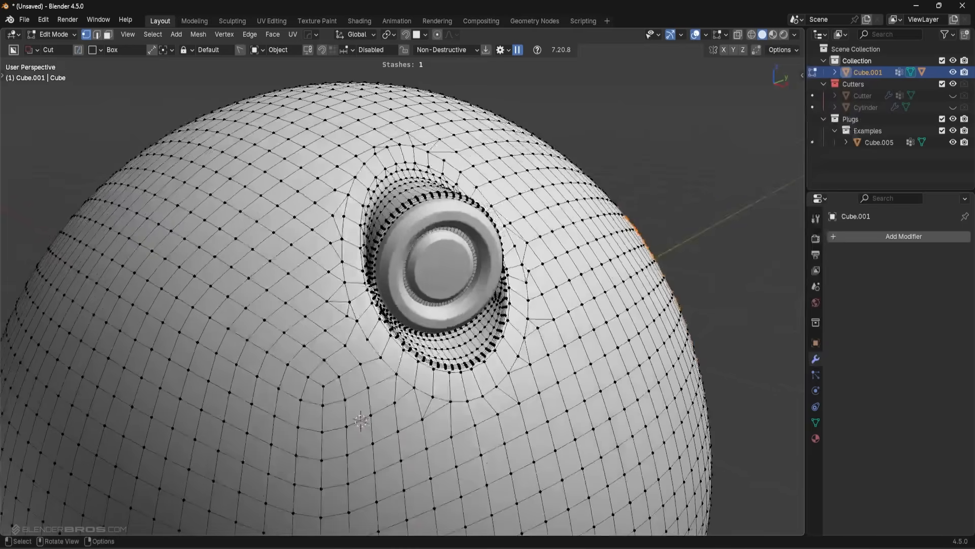
scroll(517, 336, up, 2)
scroll(516, 337, down, 3)
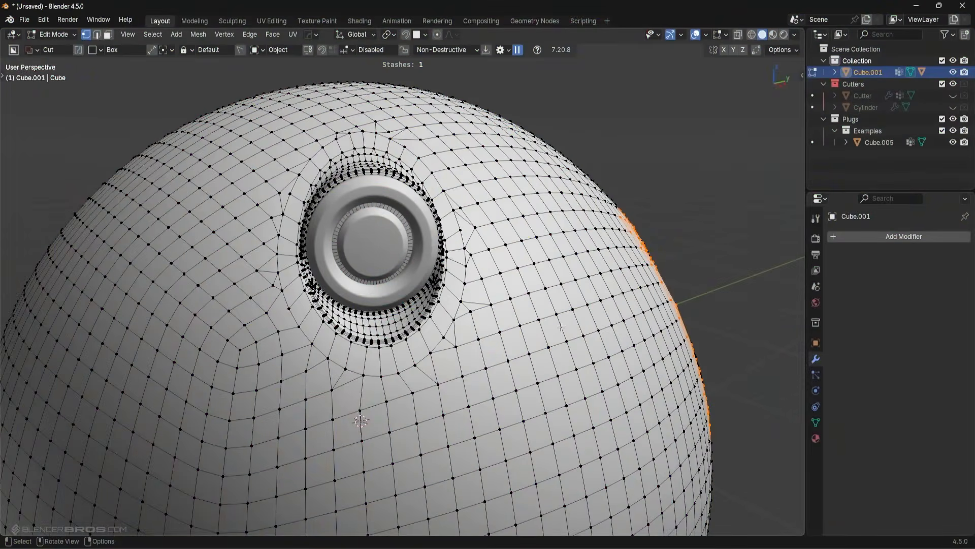
key(Tab)
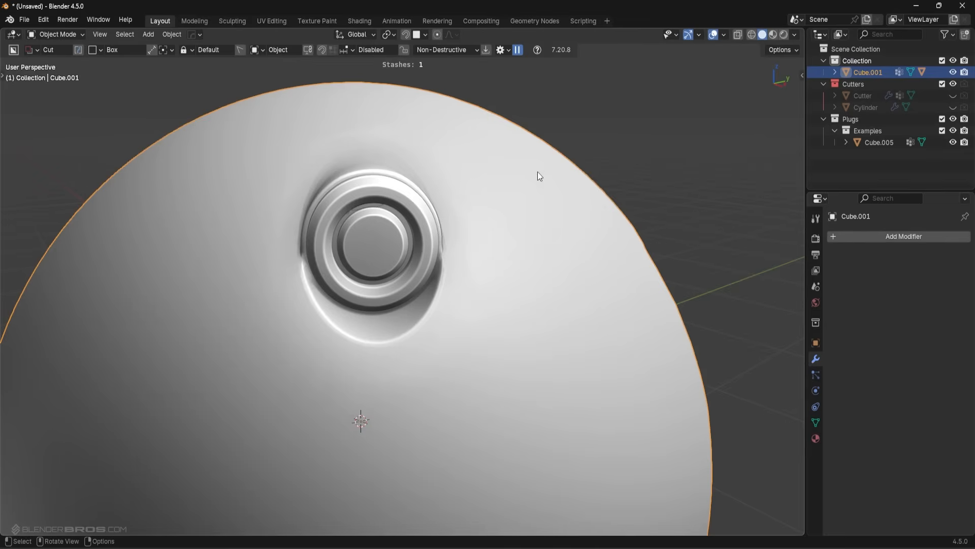
Add a clean sphere-shaped mesh over the plugged sphere, give it a level 1 Subdivision and convert it to a mesh.
middle_drag(537, 176, 610, 189)
key(shift+a)
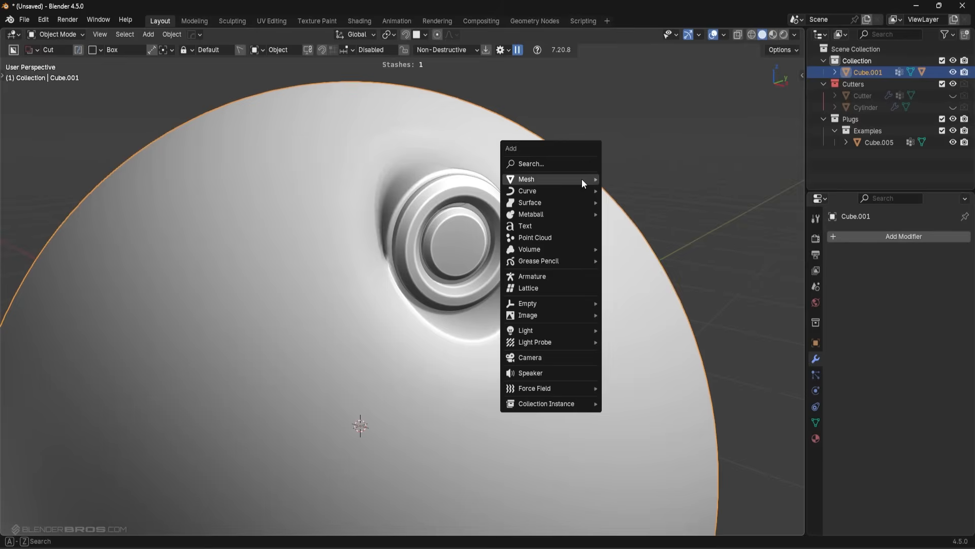
mouse_move(581, 179)
click(635, 180)
key(ctrl+1)
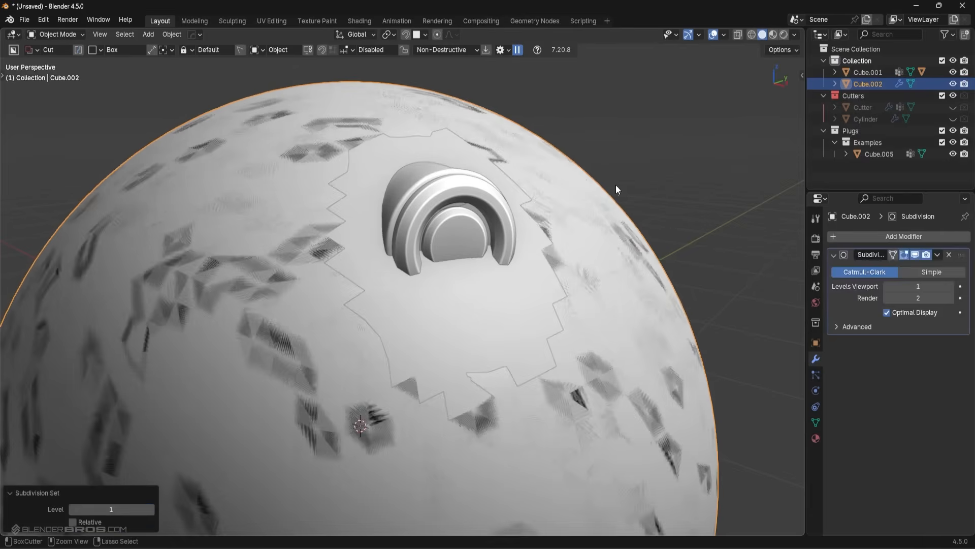
scroll(600, 195, down, 2)
scroll(569, 209, down, 1)
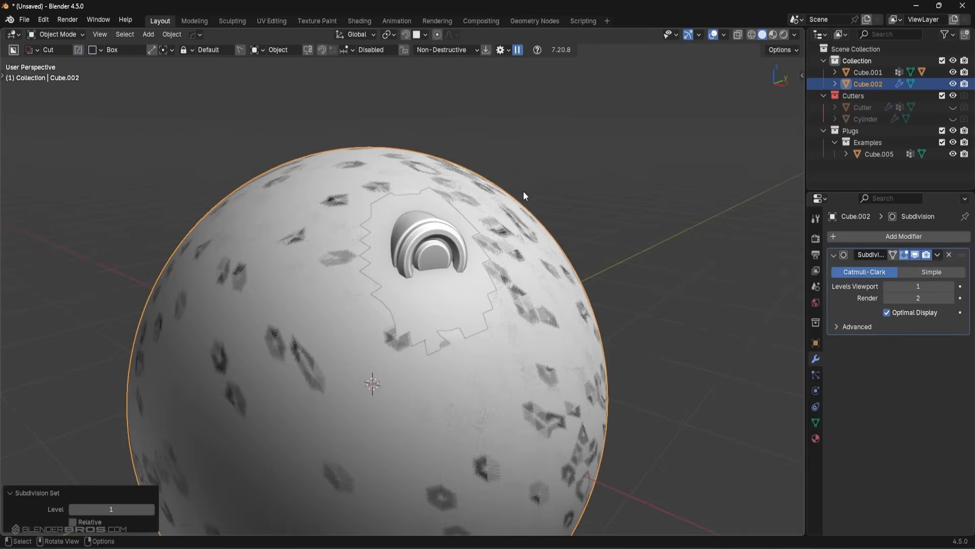
key(ctrl+a)
click(531, 211)
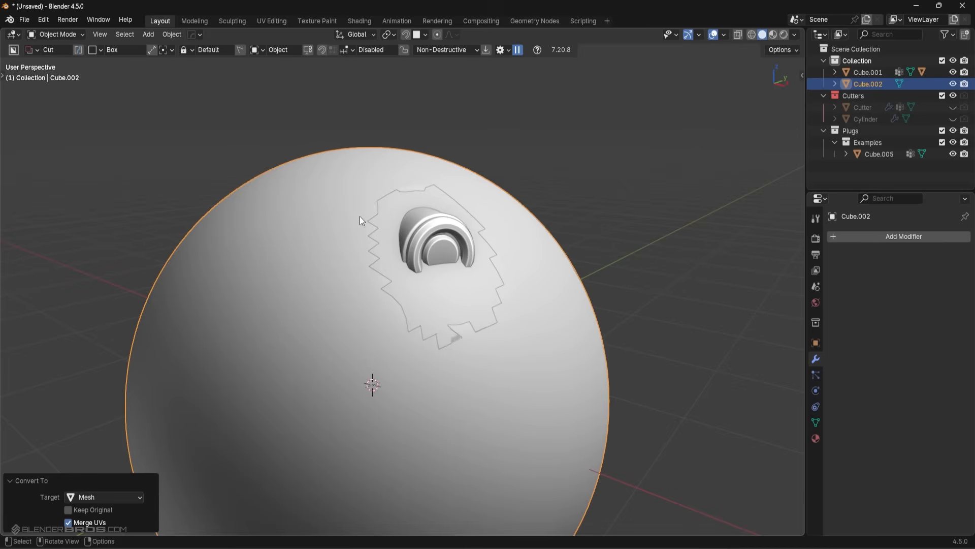
Rename the clean sphere Cube.002 as "normal transfer" and hide it.
double_click(868, 84)
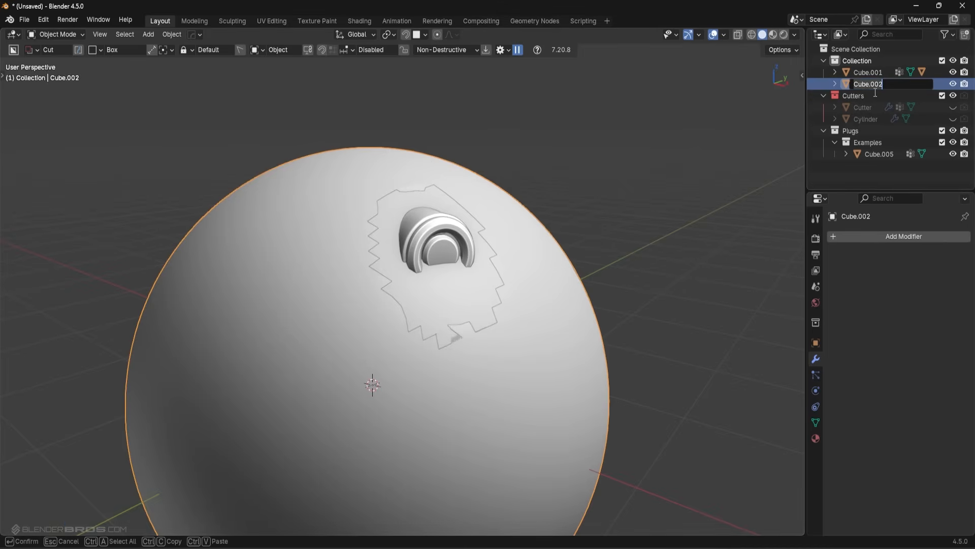
text(normal tran)
text(sfer)
key(Return)
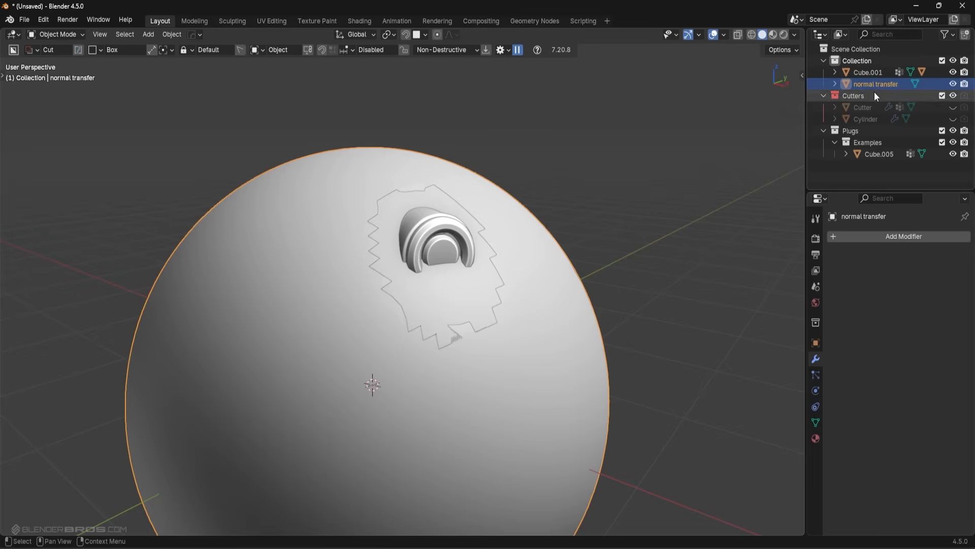
key(h)
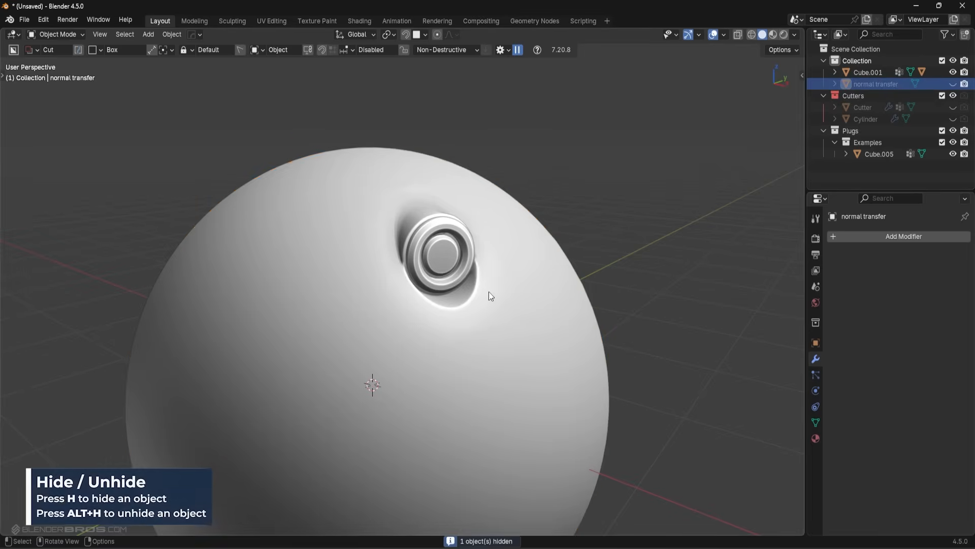
Open the plugged sphere Cube.001 in Edit Mode with edge selection, close in on the round plug.
click(490, 289)
scroll(490, 289, up, 2)
key(Tab)
middle_drag(490, 290, 307, 172)
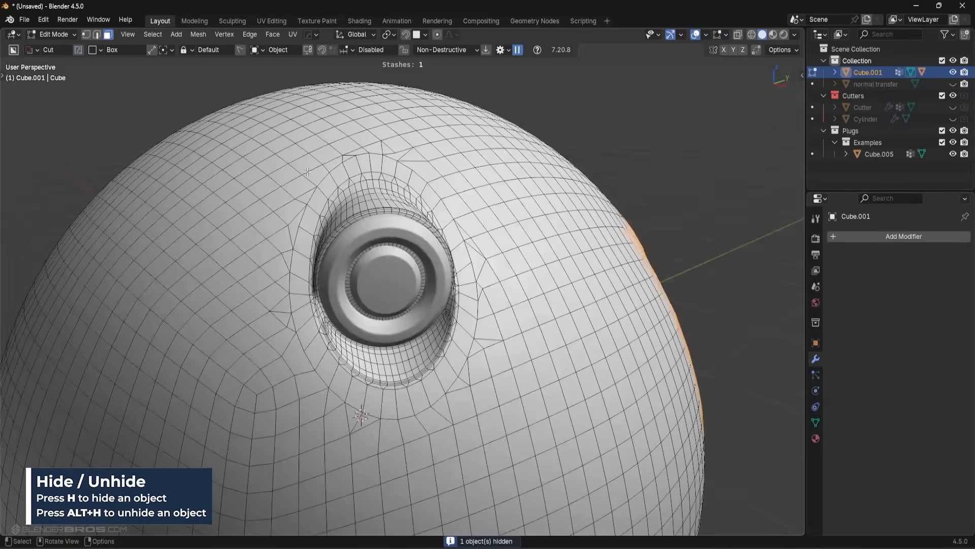
scroll(322, 287, up, 3)
key(2)
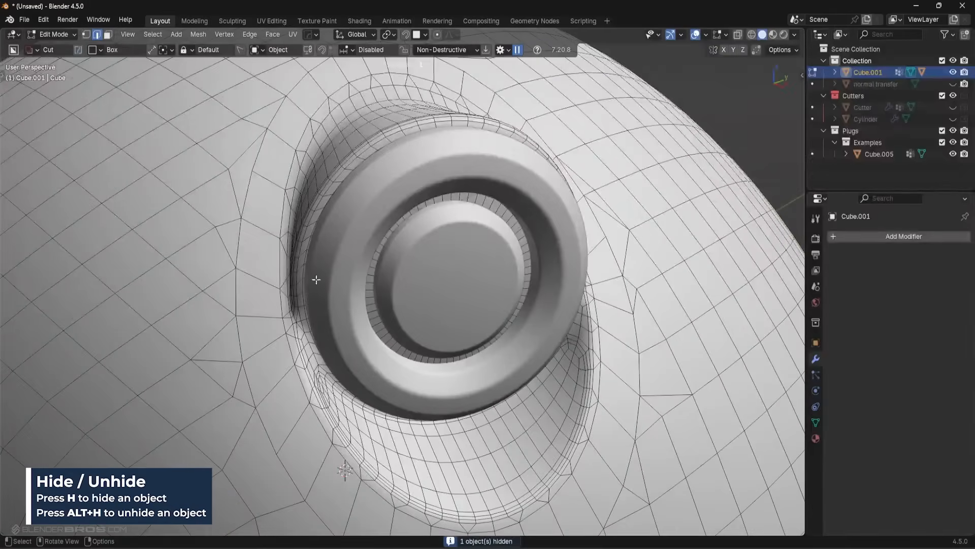
Try to select the faces around the round plug by growing its surrounding edge loop selection.
click(280, 271)
alt+click(280, 272)
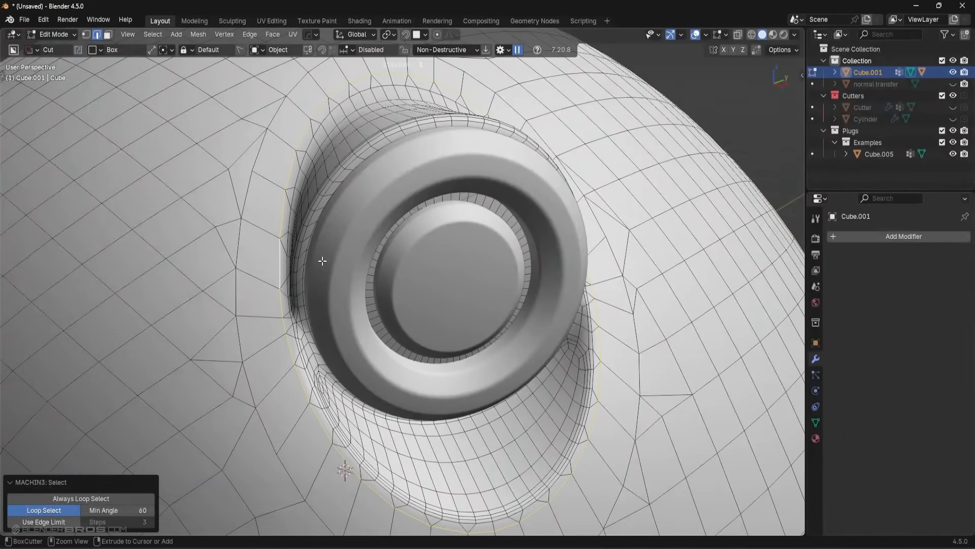
key(ctrl+KP_Add)
key(ctrl+KP_Add)
middle_drag(323, 261, 319, 245)
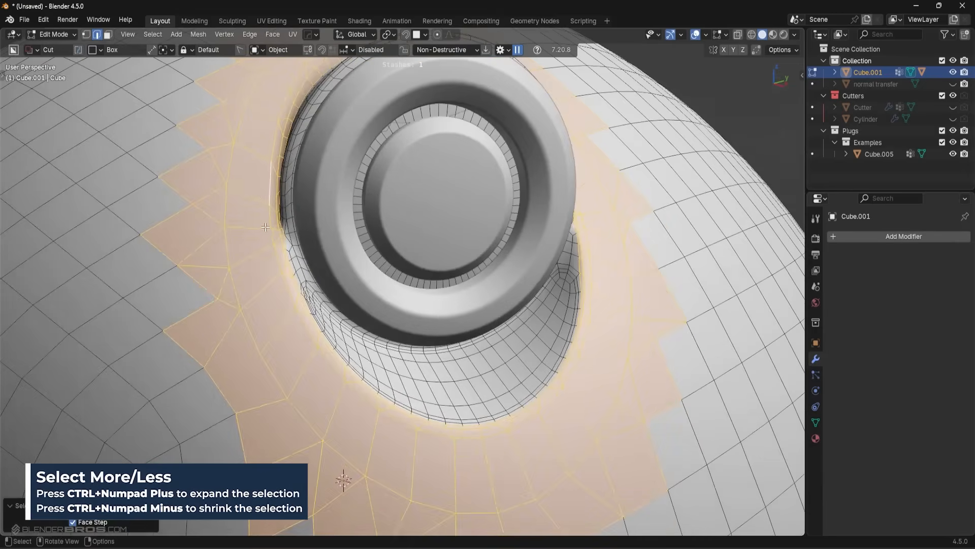
key(3)
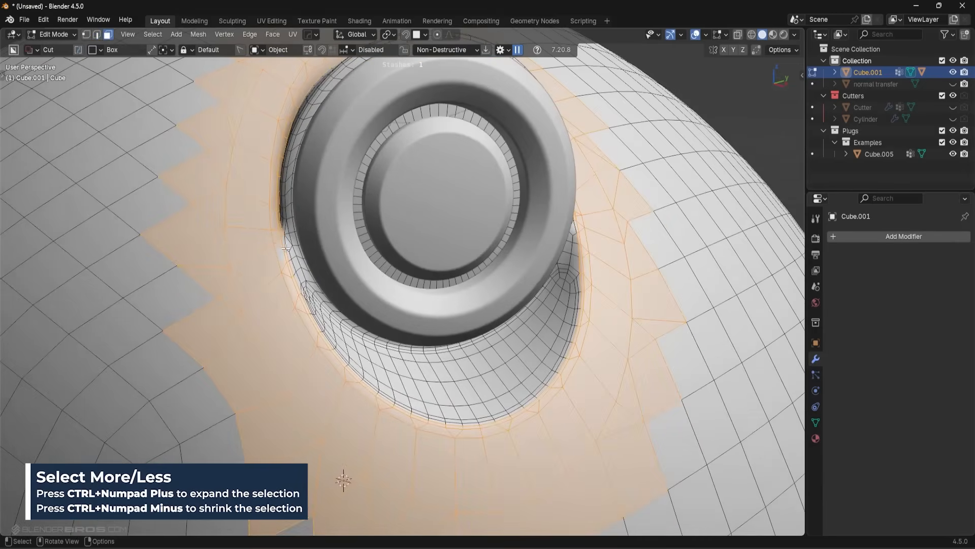
middle_drag(300, 240, 213, 227)
key(2)
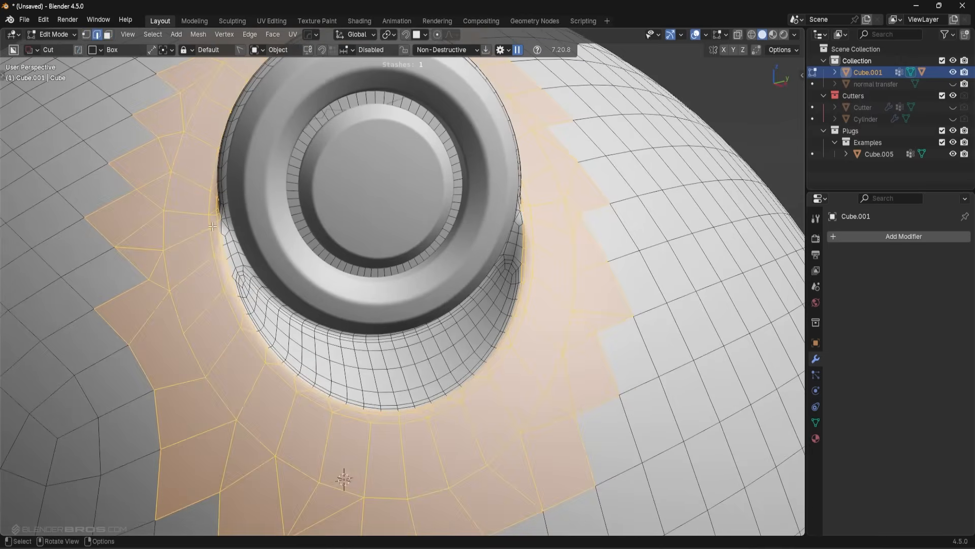
key(alt+a)
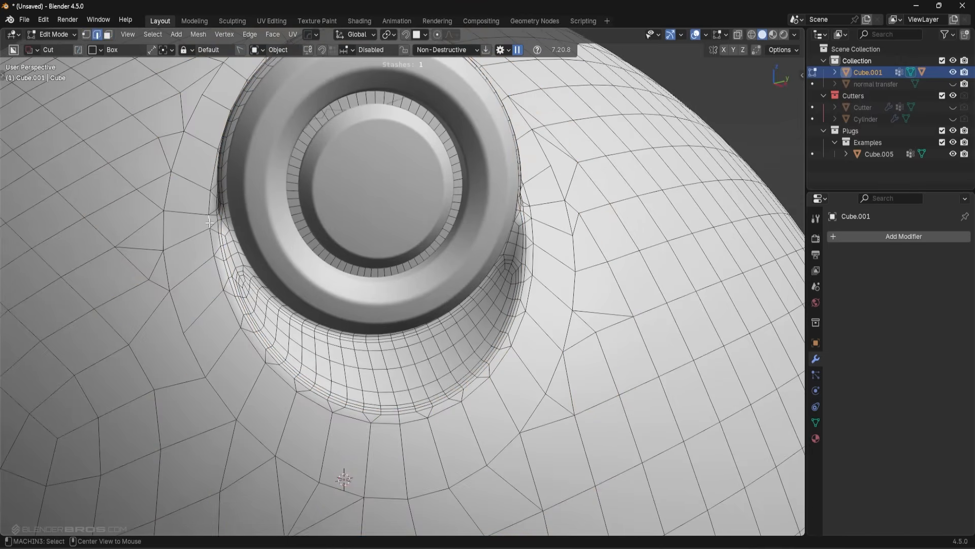
Mark the edge loop where the round plug meets the sphere as a seam and clear the selection.
alt+click(209, 222)
scroll(209, 222, down, 2)
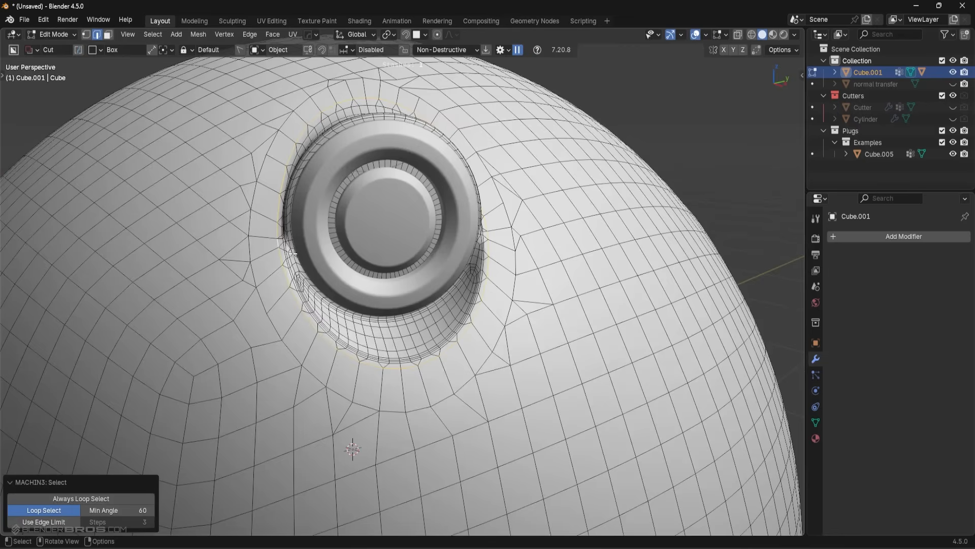
right_click(325, 258)
click(284, 382)
key(alt+a)
Select the sphere surface linked up to the seam, shrink the selection several rings away from the plug, and invert it.
scroll(458, 318, down, 3)
key(l)
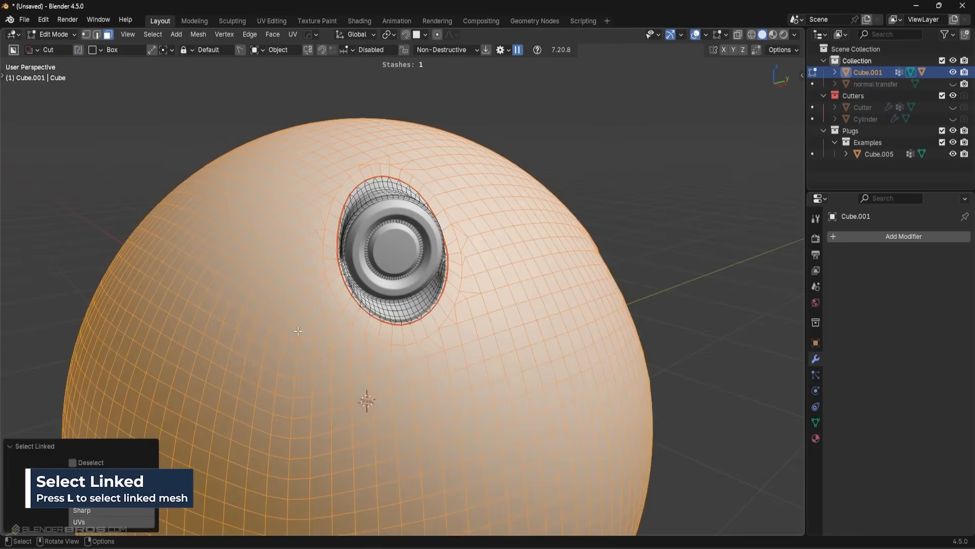
key(ctrl+KP_Subtract)
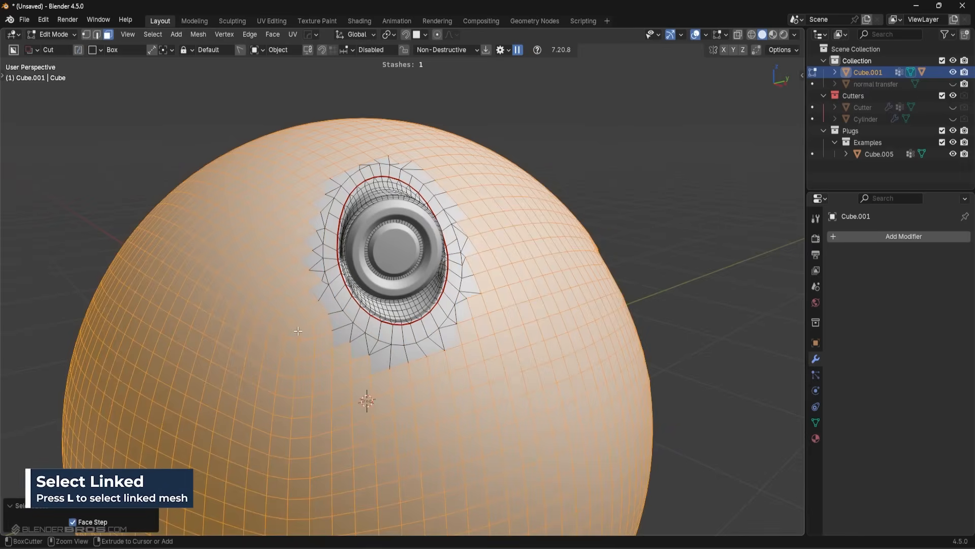
key(ctrl+KP_Subtract)
key(ctrl+KP_Subtract)
key(ctrl+KP_Subtract)
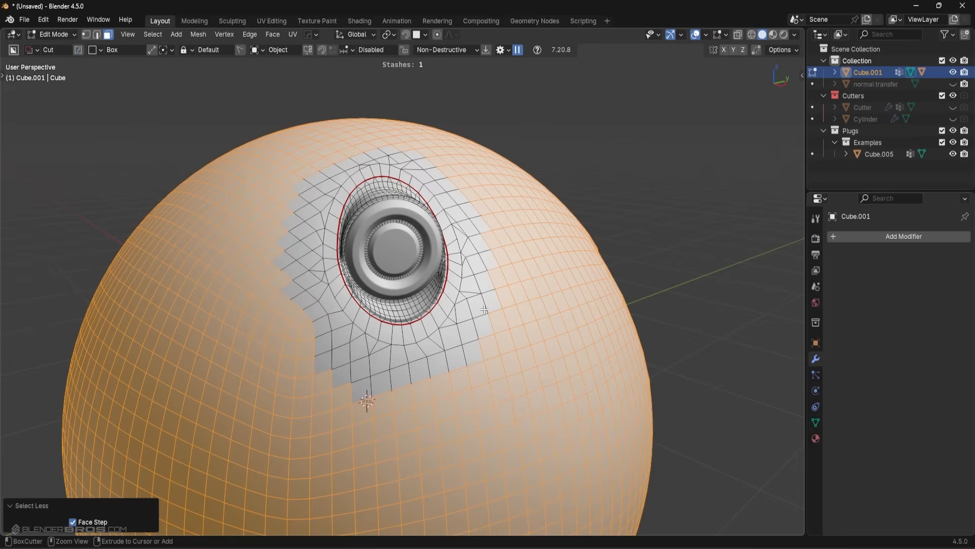
key(ctrl+i)
scroll(518, 239, up, 2)
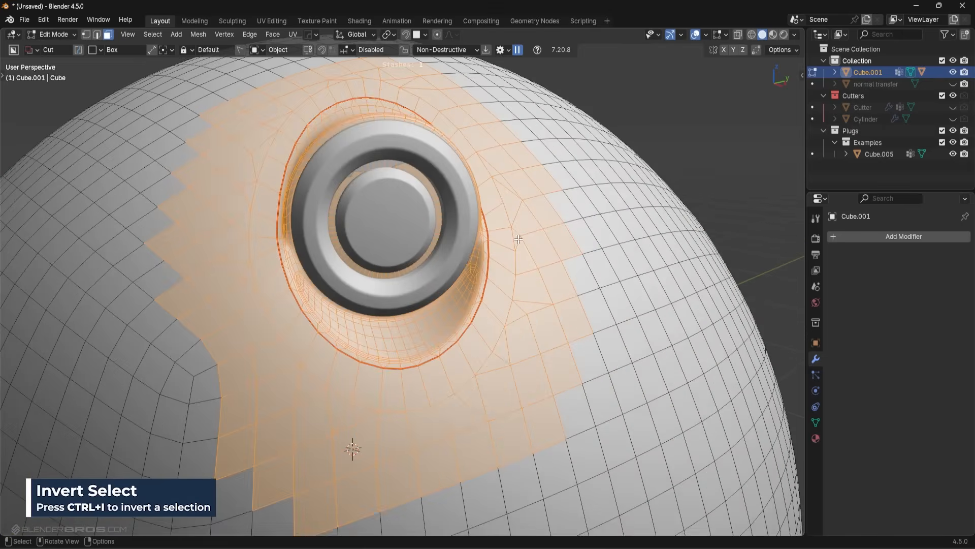
Deselect the plug's recess and inner faces inside the seam, keeping only the surrounding ring of sphere faces selected.
key(shift+l)
middle_drag(400, 311, 447, 348)
key(ctrl+z)
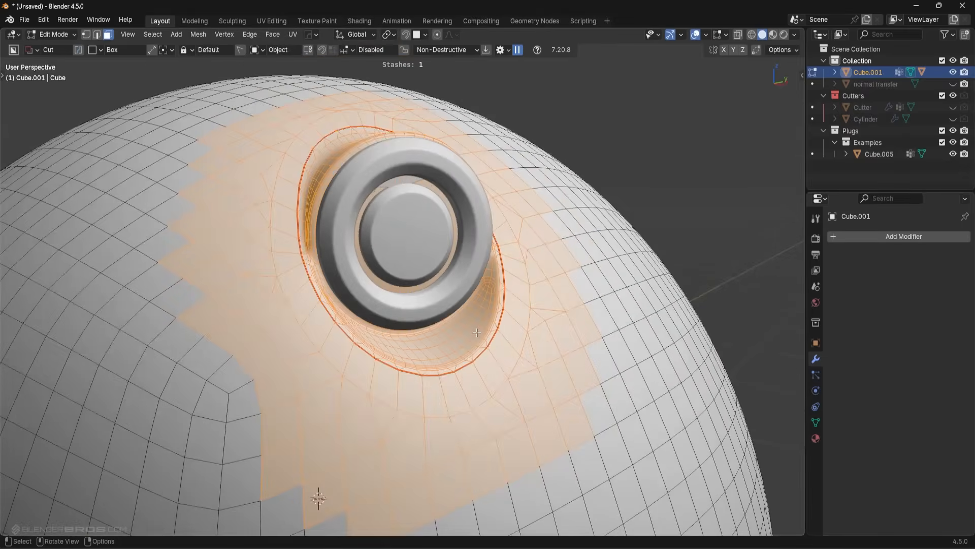
key(shift+l)
middle_drag(214, 255, 354, 158)
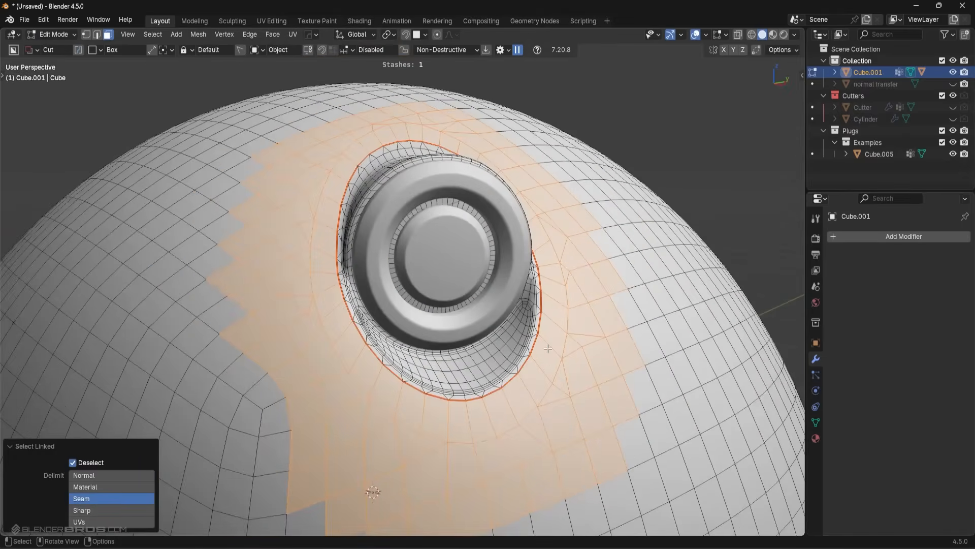
Create a new vertex group on Cube.001 and assign the selected ring of faces around the plug.
mouse_move(354, 306)
middle_down()
mouse_move(332, 290)
mouse_move(370, 297)
middle_up()
middle_drag(370, 297, 409, 312)
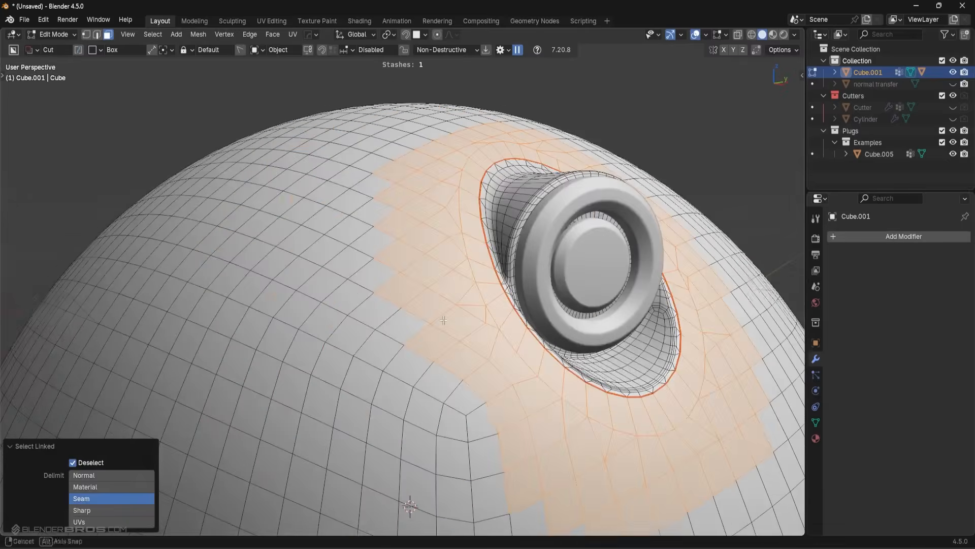
click(817, 421)
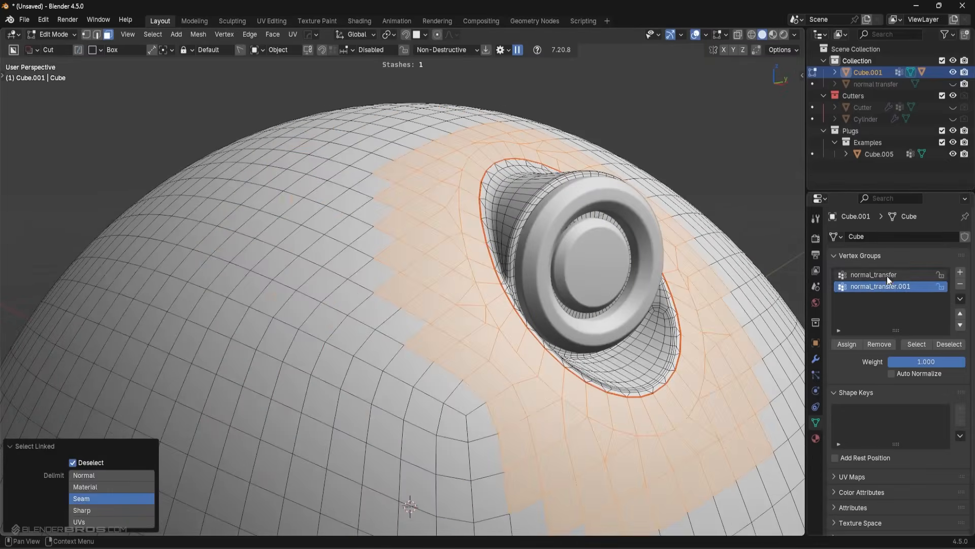
click(961, 273)
click(847, 344)
middle_drag(574, 325, 404, 287)
Check the new vertex group by clearing the selection and reselecting its faces.
key(alt+a)
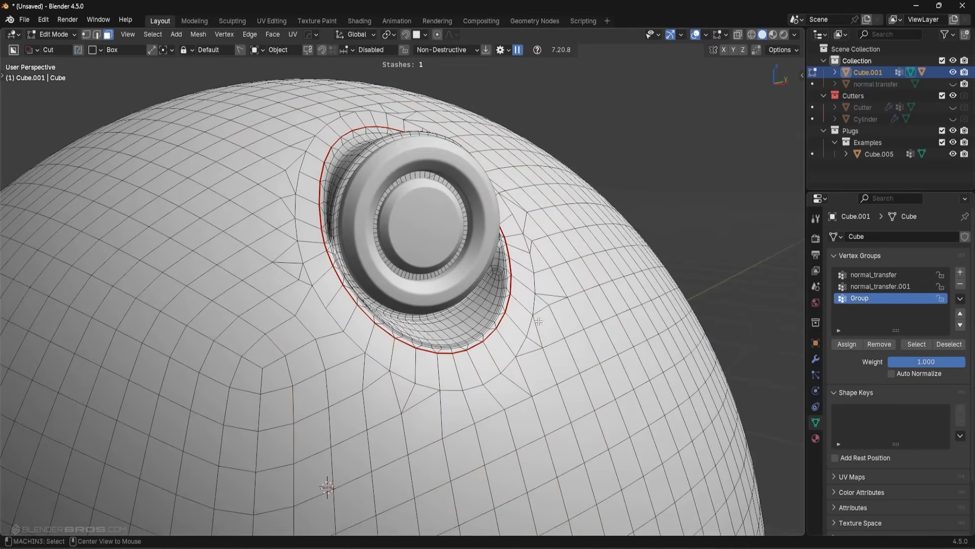
click(916, 344)
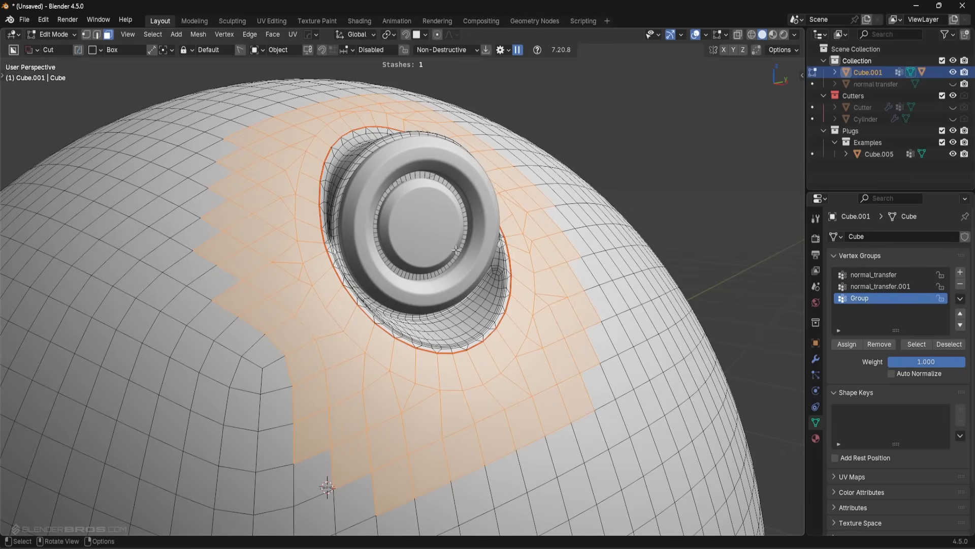
key(alt+a)
click(917, 344)
Return to Object Mode and switch the viewport to the horizontal zebra-stripe matcap.
key(Tab)
click(816, 359)
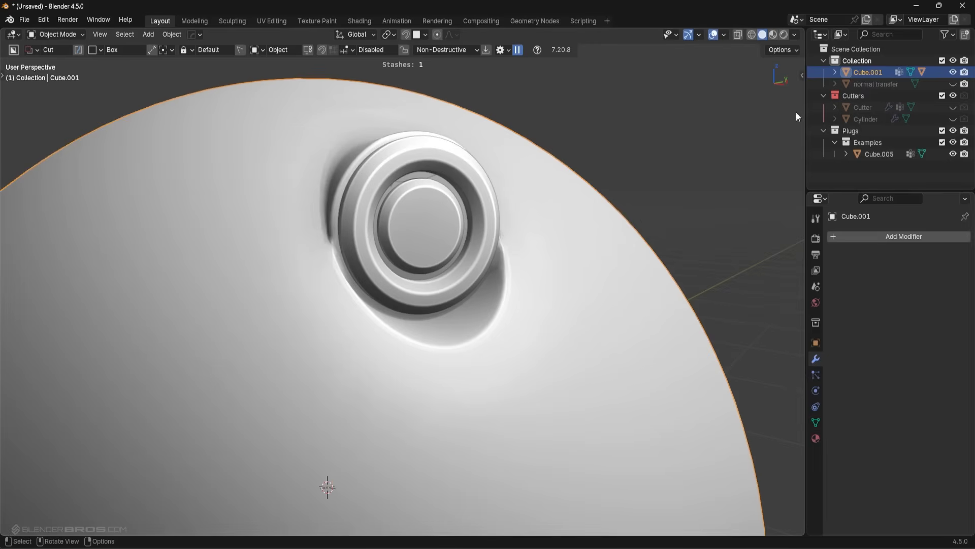
click(794, 35)
click(783, 117)
click(667, 227)
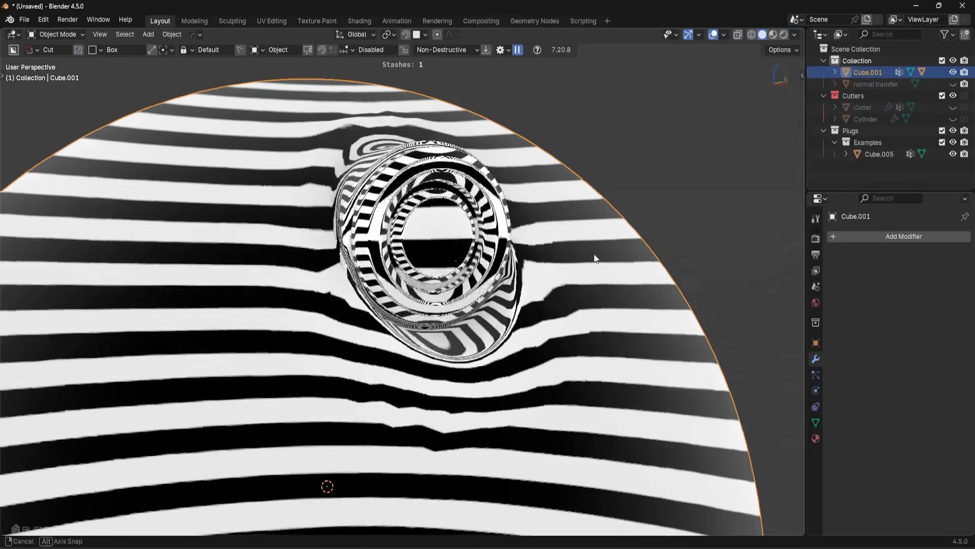
Add a Data Transfer modifier to Cube.001 with the "normal transfer" sphere as its source.
click(871, 238)
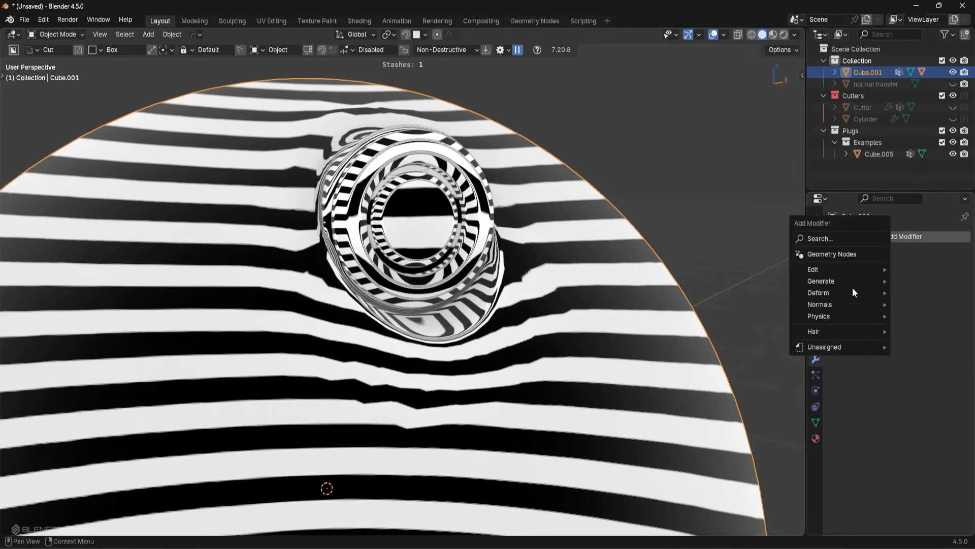
mouse_move(846, 308)
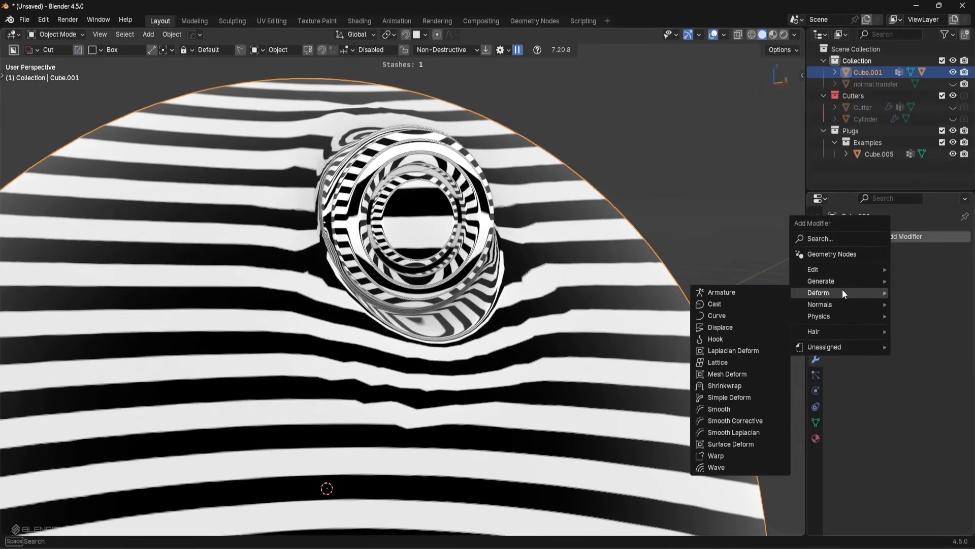
mouse_move(844, 272)
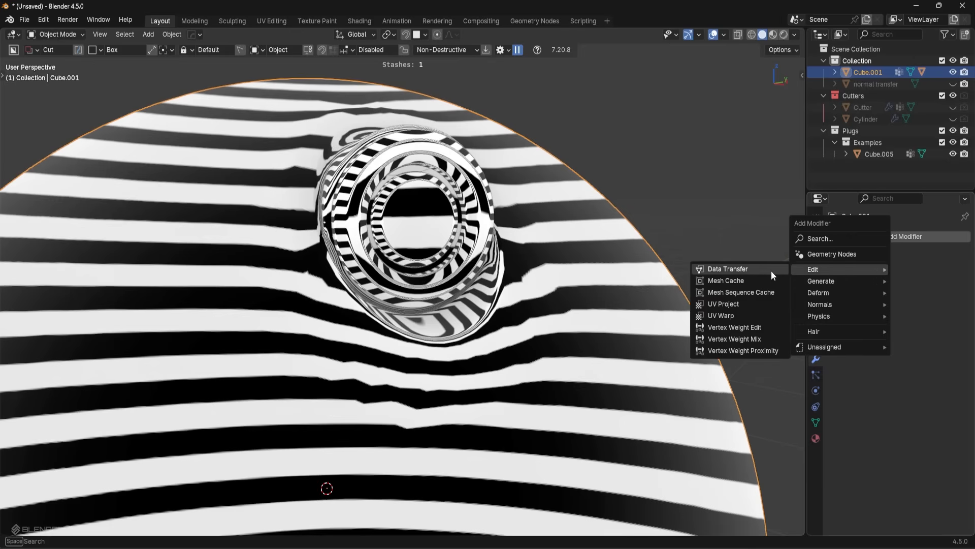
click(736, 270)
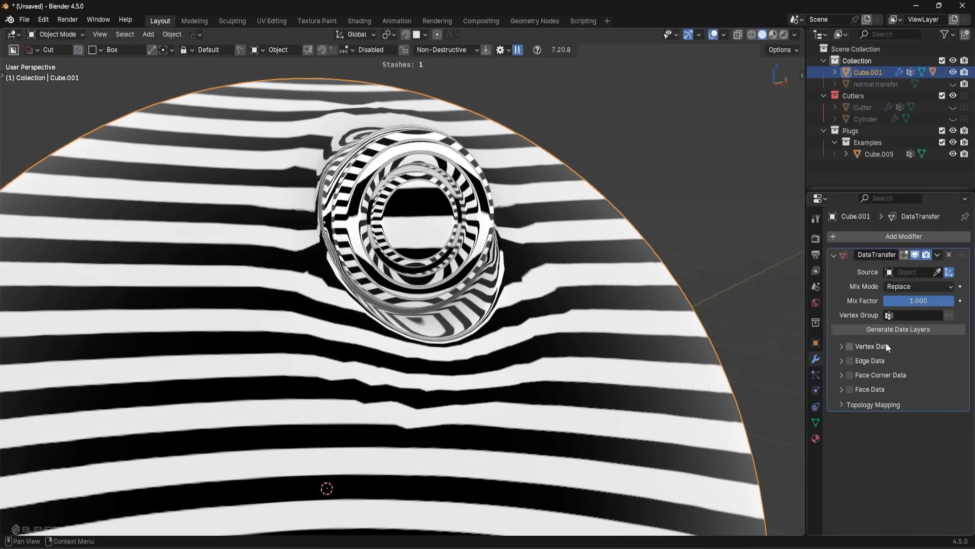
click(909, 275)
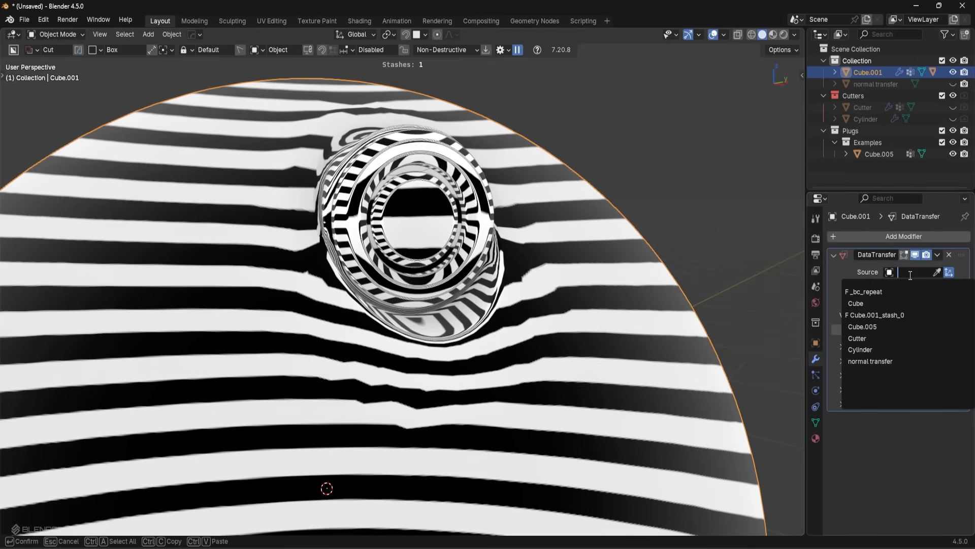
click(876, 361)
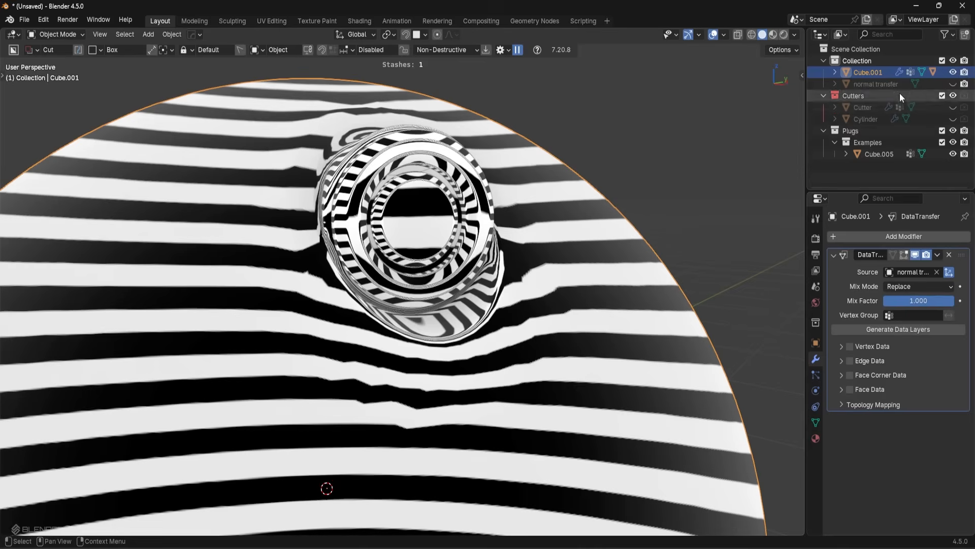
Compare the zebra reflections of the clean "normal transfer" sphere and the plugged sphere by toggling their visibility.
click(954, 84)
click(954, 84)
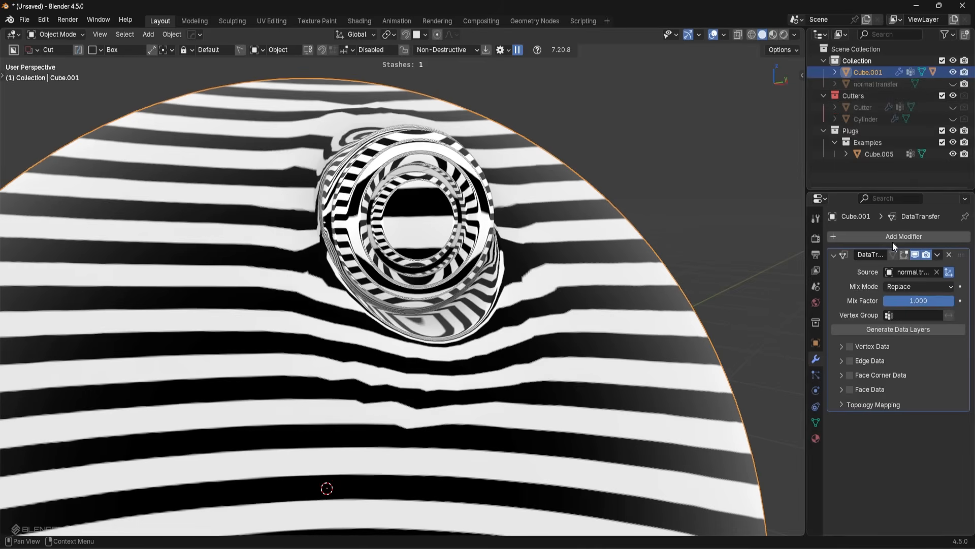
click(953, 83)
click(953, 73)
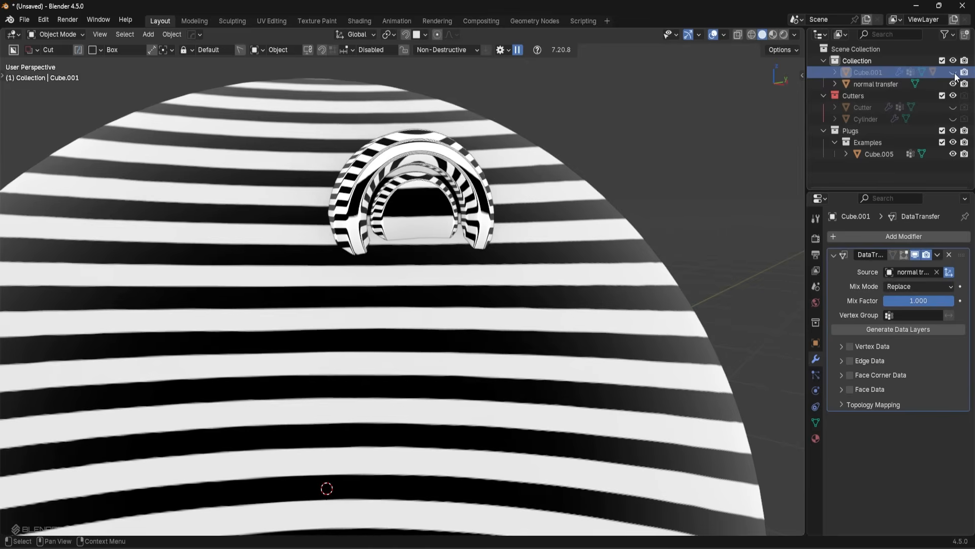
click(953, 72)
click(953, 85)
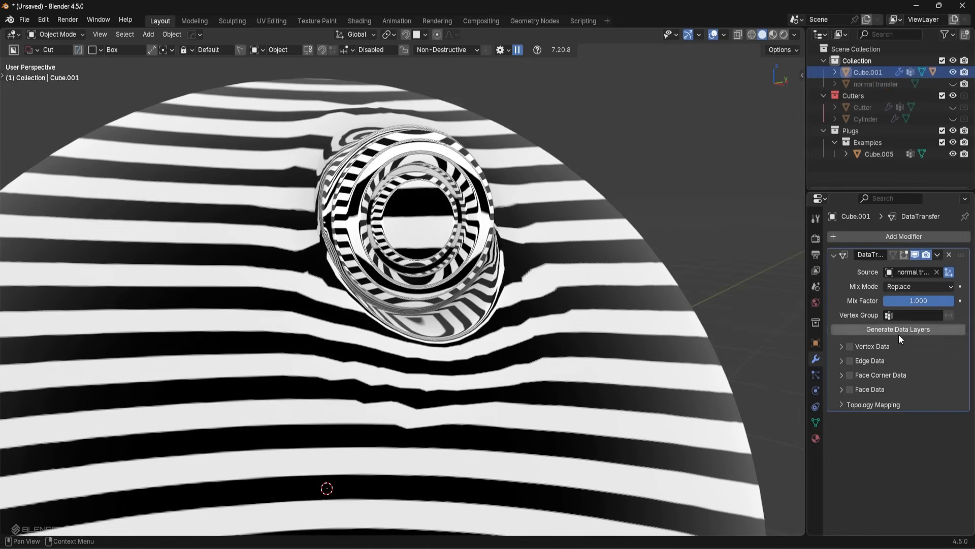
Limit the Data Transfer modifier to the vertex group Group and enable Face Corner Data with Custom Normals.
click(902, 315)
click(882, 359)
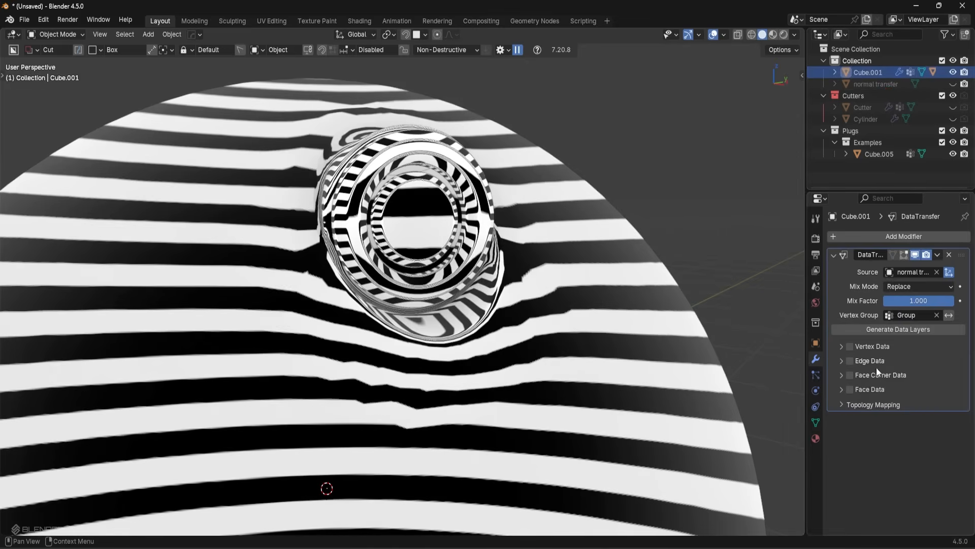
click(850, 375)
click(856, 389)
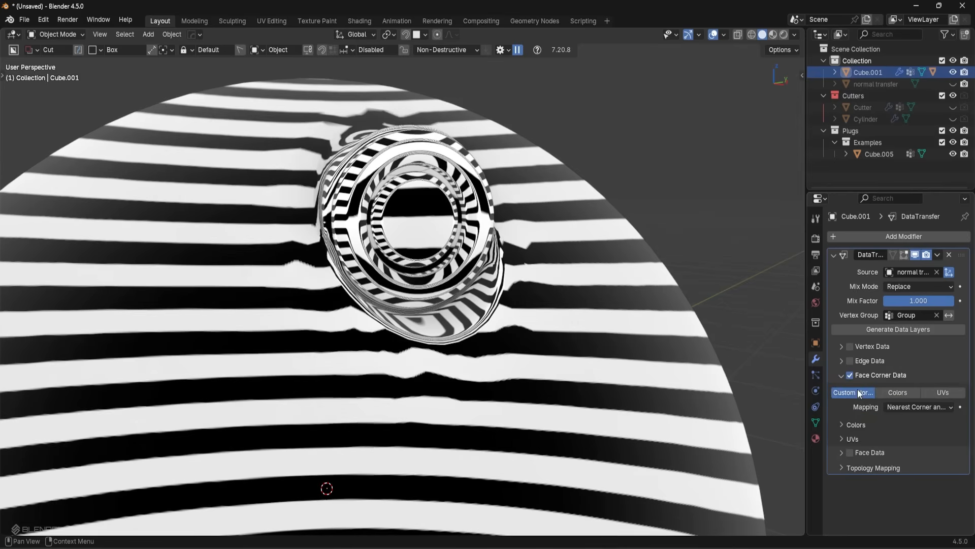
Set the custom normals mapping to Projected Face Interpolated and check the zebra reflections around the plug.
click(914, 406)
click(857, 482)
middle_drag(447, 277, 576, 273)
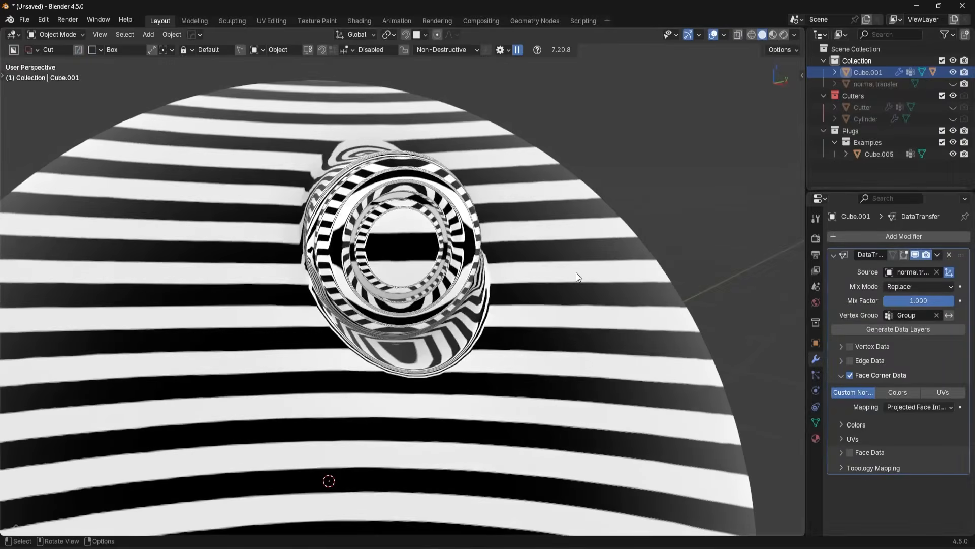
Switch the viewport to the metallic matcap and examine the reflections around both plugs on the sphere.
click(795, 34)
click(788, 119)
click(764, 200)
mouse_move(520, 257)
middle_down()
mouse_move(460, 261)
mouse_move(521, 273)
mouse_move(348, 290)
mouse_move(477, 283)
mouse_move(454, 265)
mouse_move(491, 248)
mouse_move(477, 259)
middle_up()
key(Tab)
key(Tab)
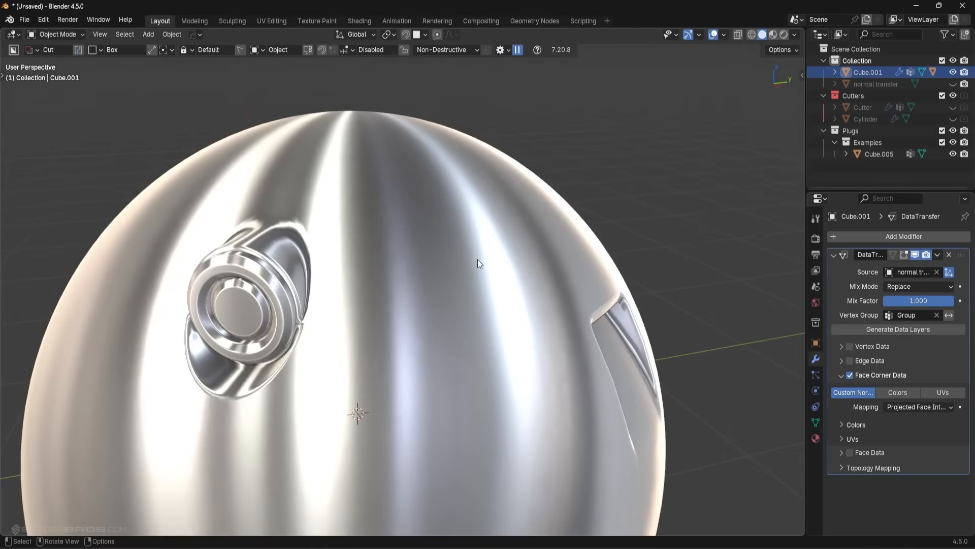
middle_drag(428, 273, 495, 249)
middle_drag(356, 294, 407, 285)
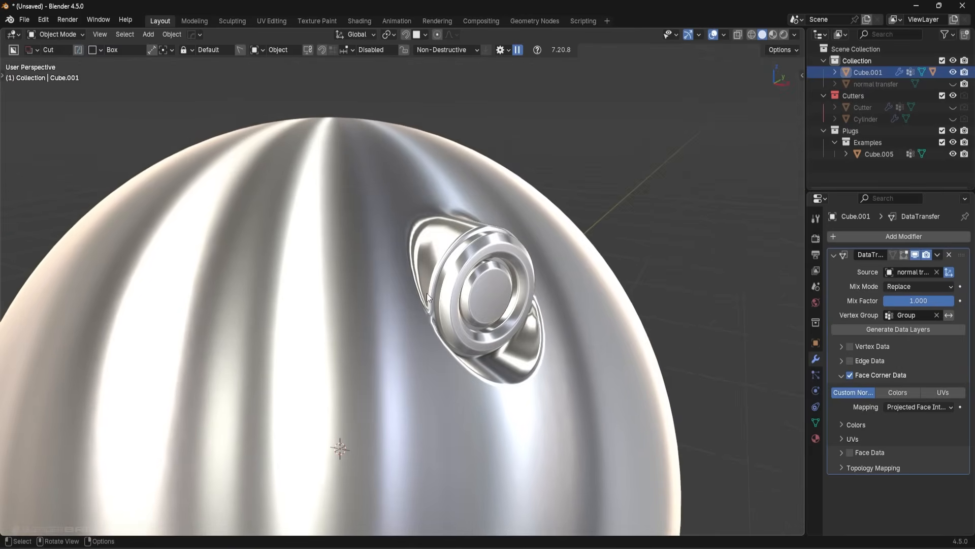
middle_drag(422, 279, 473, 247)
scroll(474, 247, down, 4)
scroll(229, 298, up, 4)
mouse_move(229, 299)
middle_down()
mouse_move(181, 276)
mouse_move(375, 249)
mouse_move(362, 255)
mouse_move(479, 270)
mouse_move(409, 280)
mouse_move(406, 318)
middle_up()
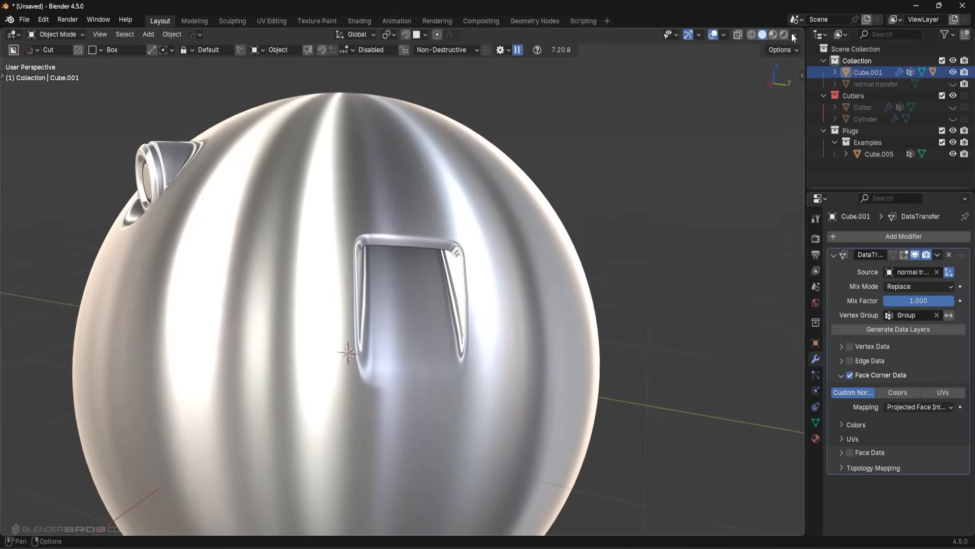
Switch the viewport to the zebra-stripe matcap and examine the stripes around the rectangular recessed plug.
click(794, 34)
click(776, 120)
click(661, 228)
middle_drag(594, 265, 529, 281)
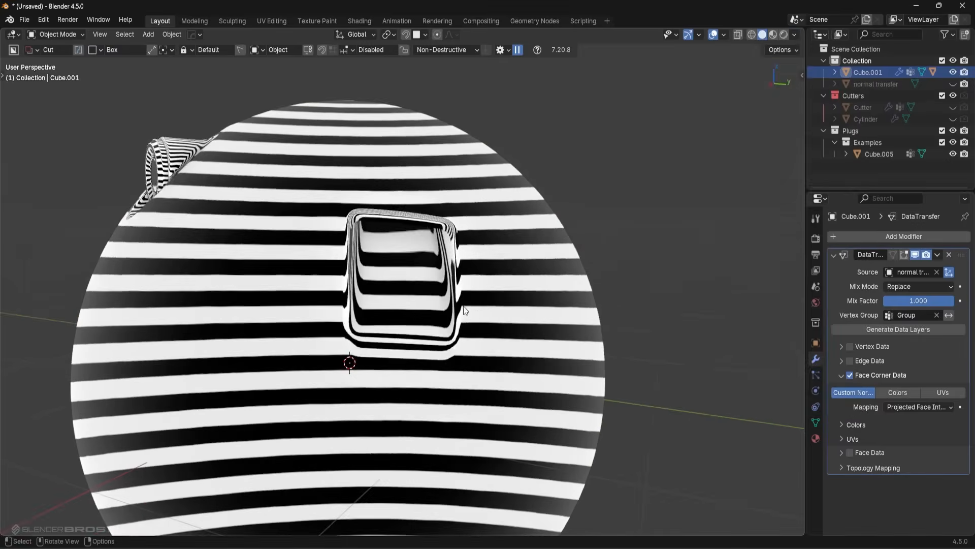
middle_drag(388, 315, 360, 299)
middle_drag(419, 281, 413, 308)
scroll(421, 306, up, 1)
key(Tab)
key(Tab)
middle_drag(500, 228, 450, 249)
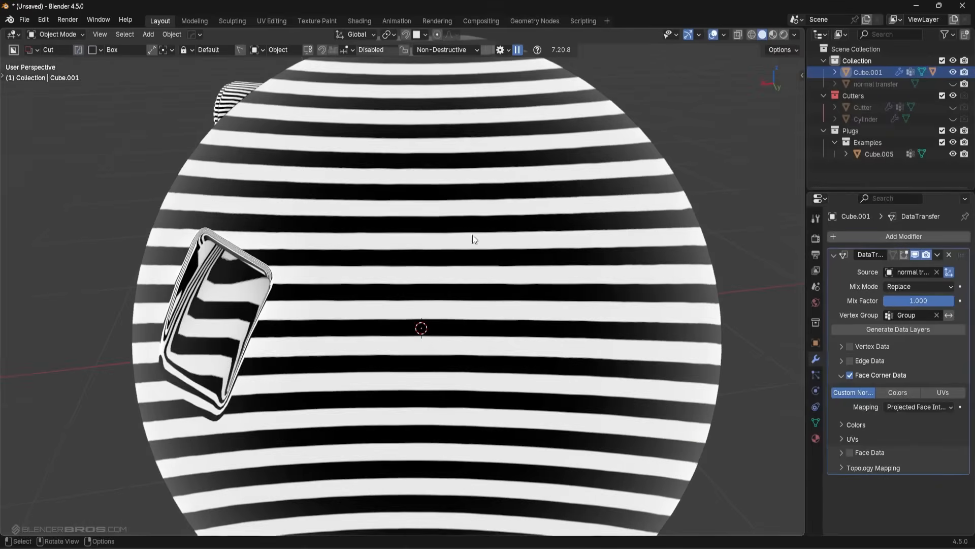
Switch the viewport to the plain grey matcap and look over the plugged sphere from several sides.
click(795, 35)
click(786, 108)
click(712, 166)
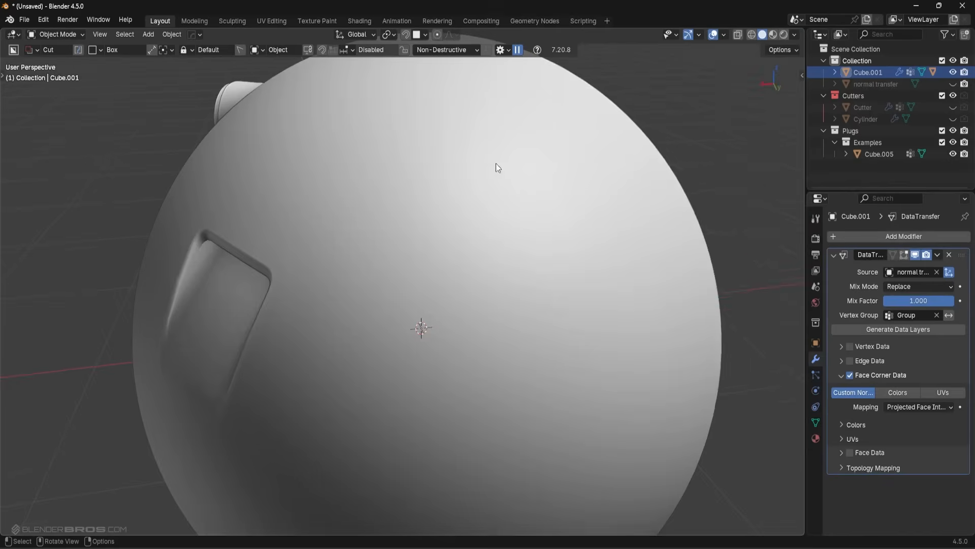
scroll(498, 163, down, 4)
middle_drag(498, 163, 509, 185)
middle_drag(433, 205, 239, 267)
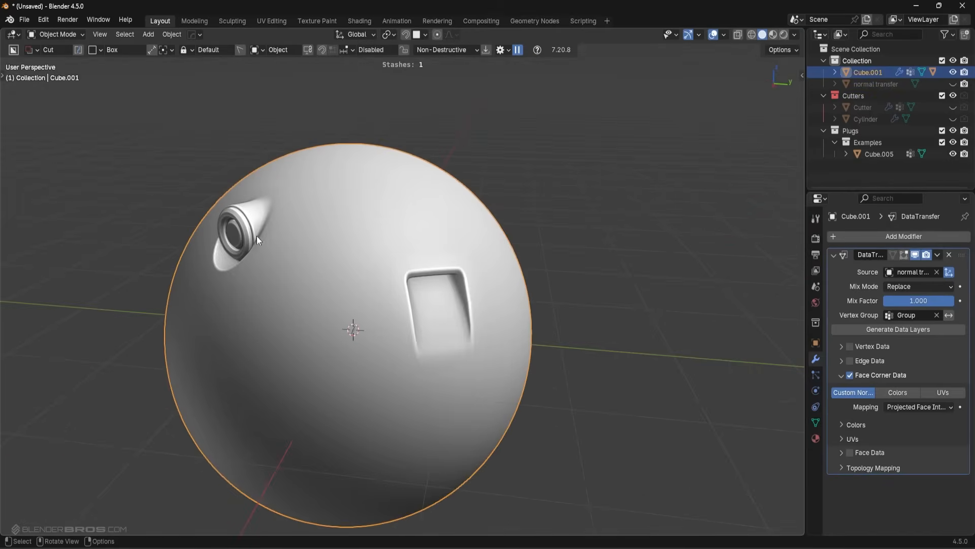
middle_drag(476, 264, 425, 258)
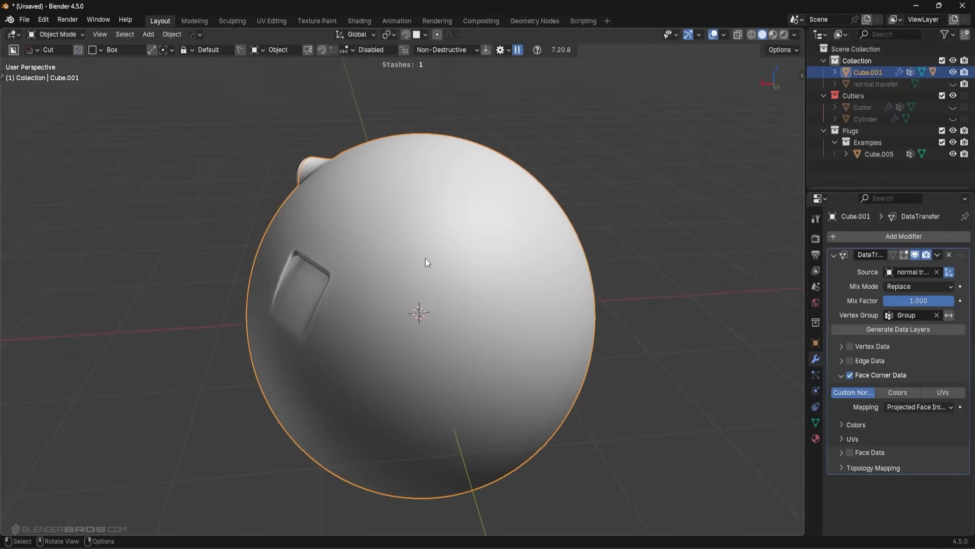
middle_drag(511, 241, 542, 255)
Insert the round ring plug from the Examples plug library onto an empty area of the sphere and scale it.
key(y)
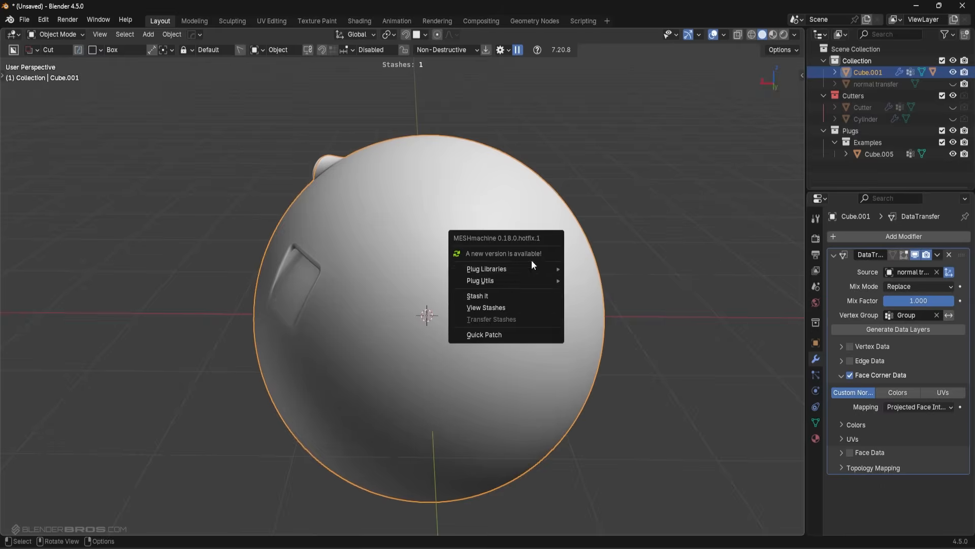
click(599, 300)
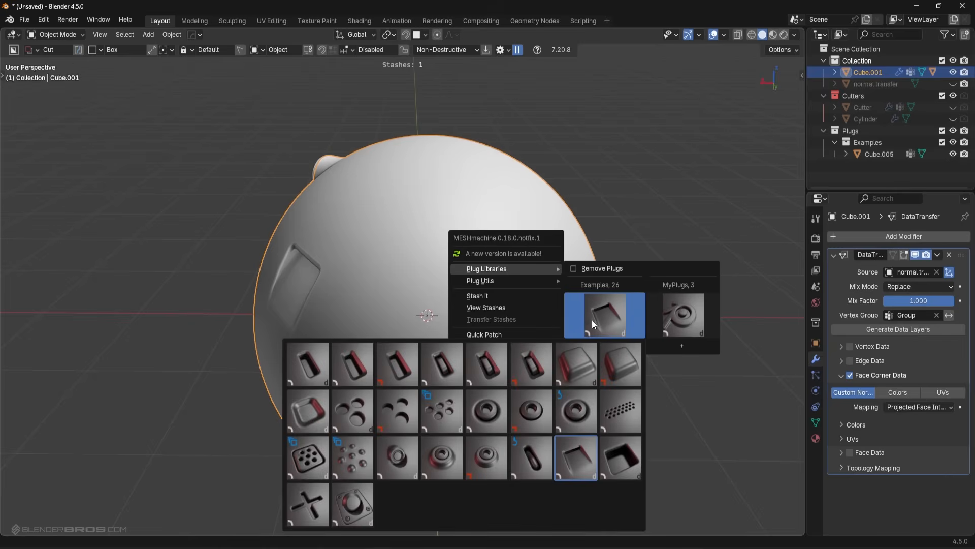
click(579, 403)
click(486, 250)
key(s)
click(452, 212)
Integrate the ring plug into the sphere Cube.001 with MESHmachine's Plug operation.
shift+click(527, 202)
key(y)
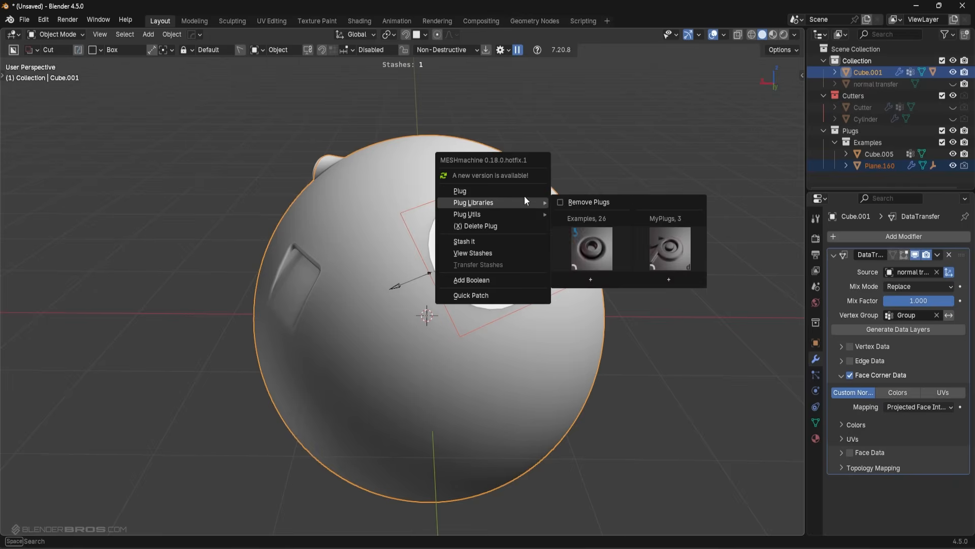
click(521, 194)
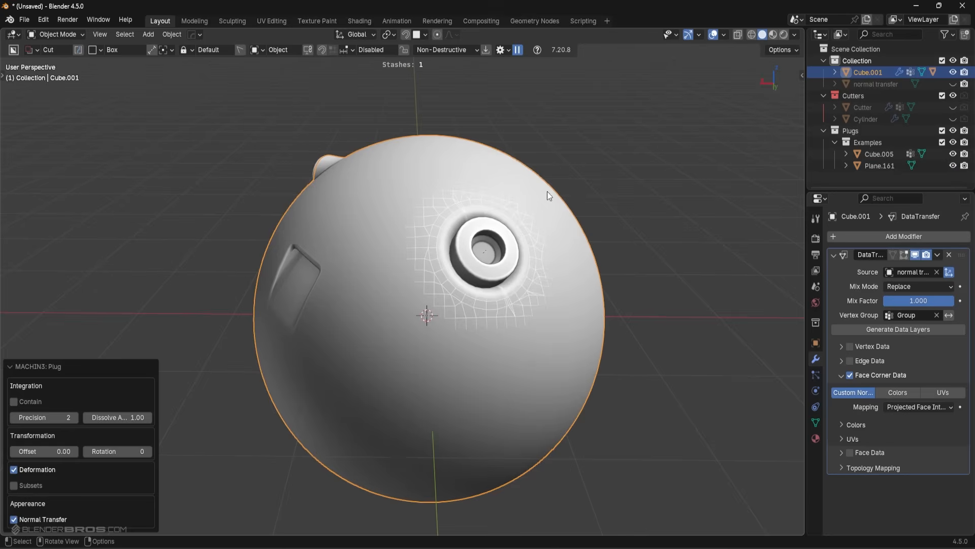
scroll(621, 223, up, 3)
middle_drag(668, 235, 580, 228)
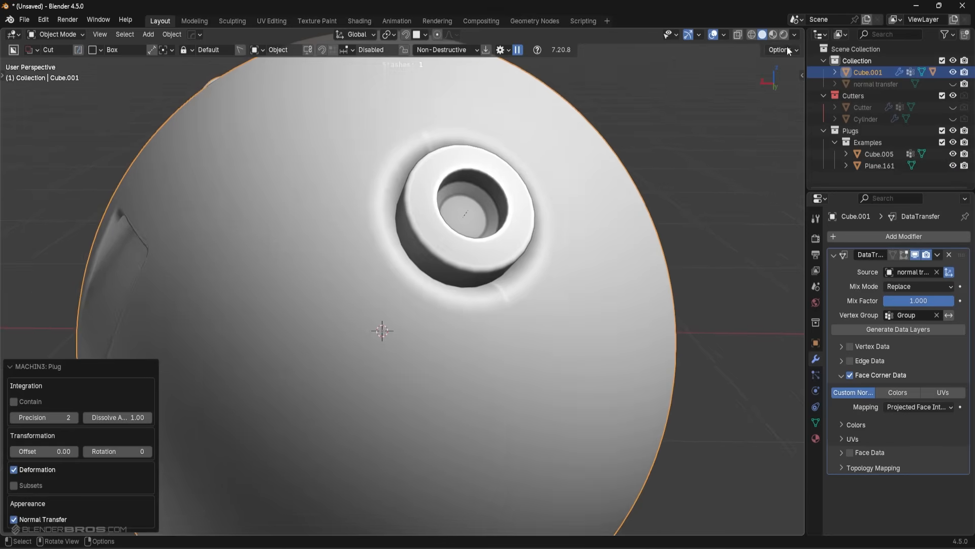
Apply the zebra-stripe matcap and inspect the reflections around the new ring plug.
click(794, 34)
click(770, 130)
click(660, 234)
middle_drag(661, 234, 625, 239)
middle_drag(498, 259, 452, 252)
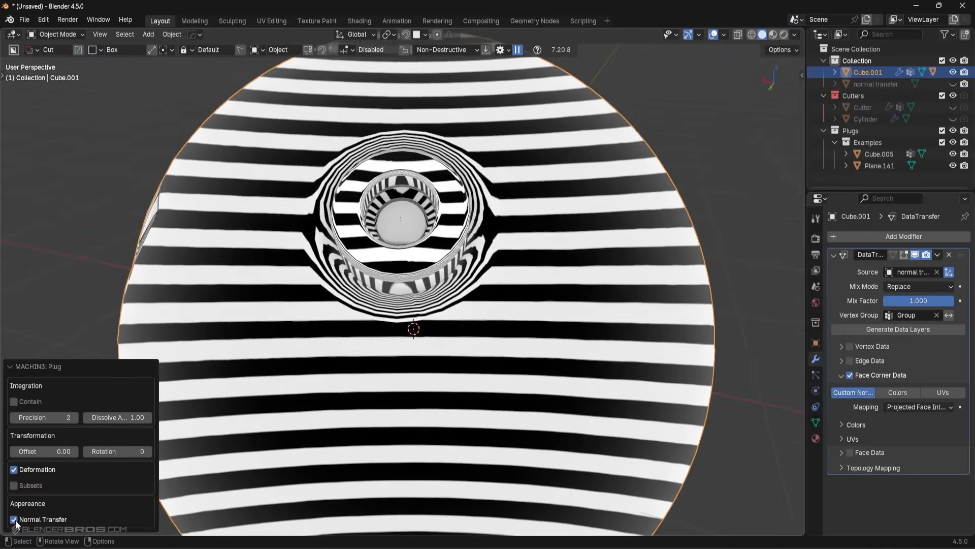
Compare the zebra stripes around the ring plug with Normal Transfer off and on, leaving the option enabled.
click(13, 520)
middle_drag(406, 259, 435, 256)
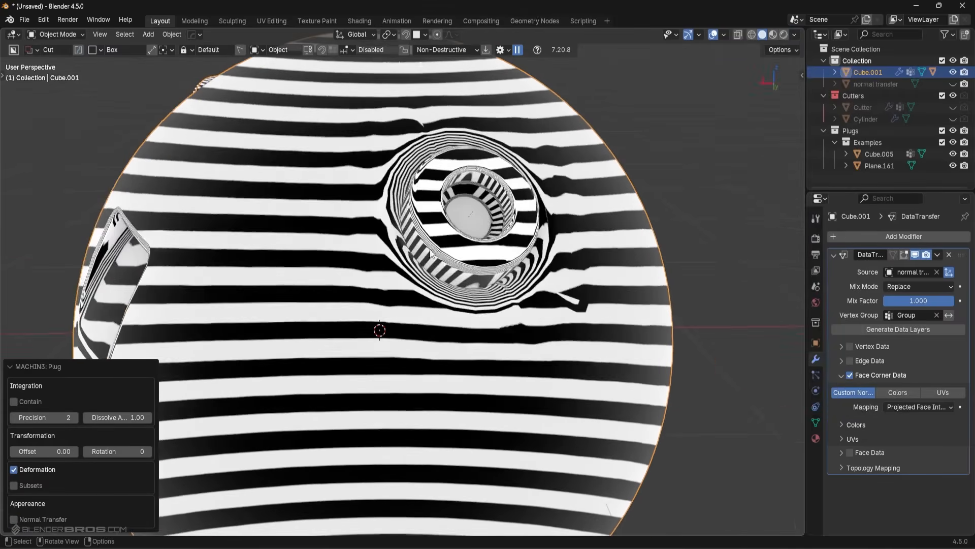
click(19, 516)
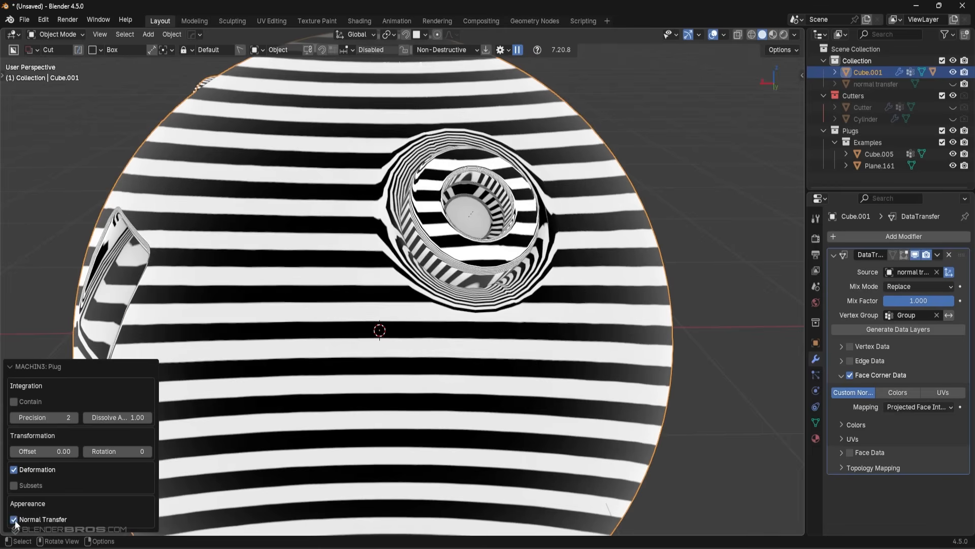
click(15, 520)
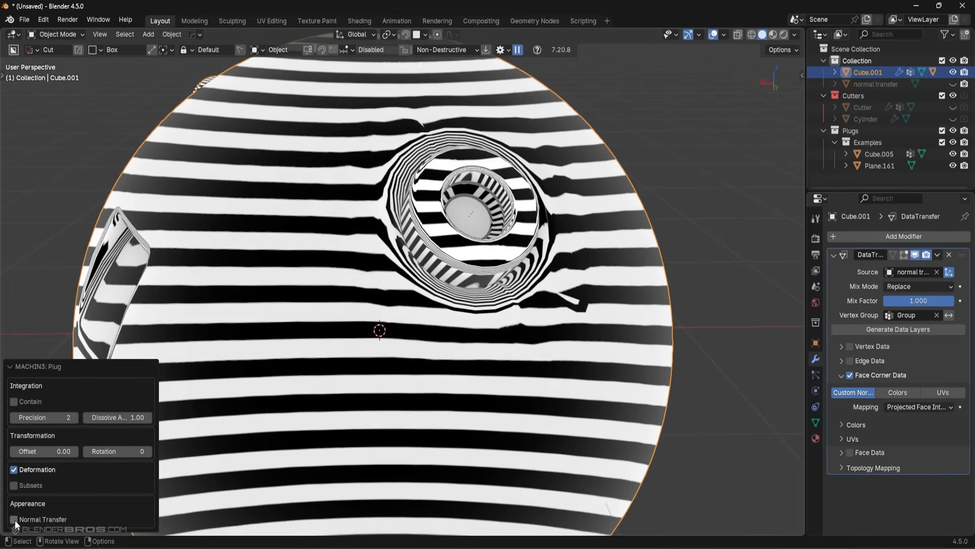
click(14, 520)
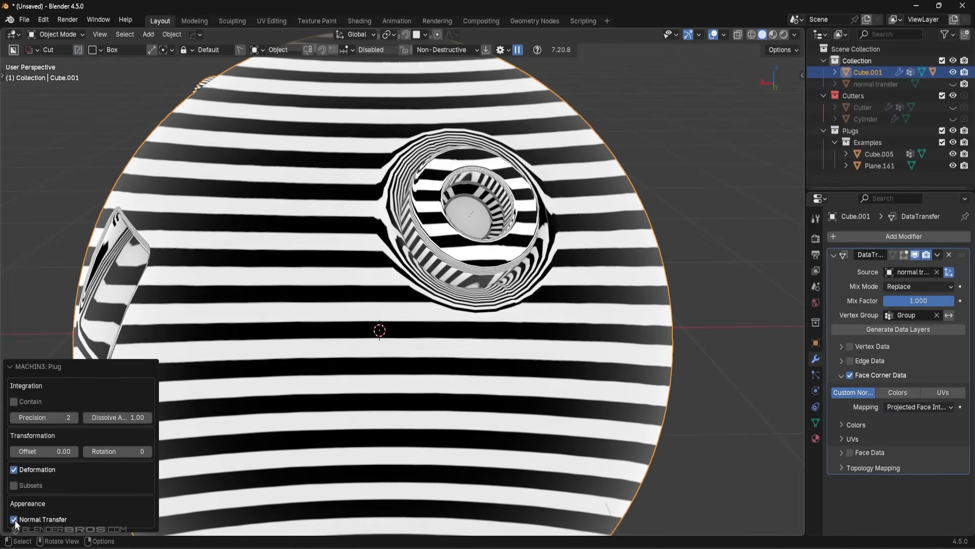
middle_drag(369, 316, 385, 320)
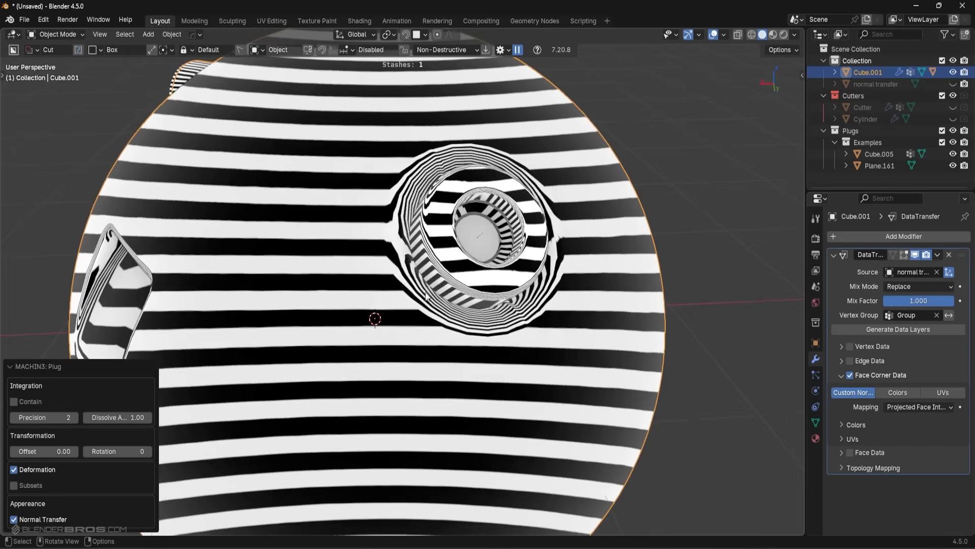
middle_drag(495, 257, 584, 203)
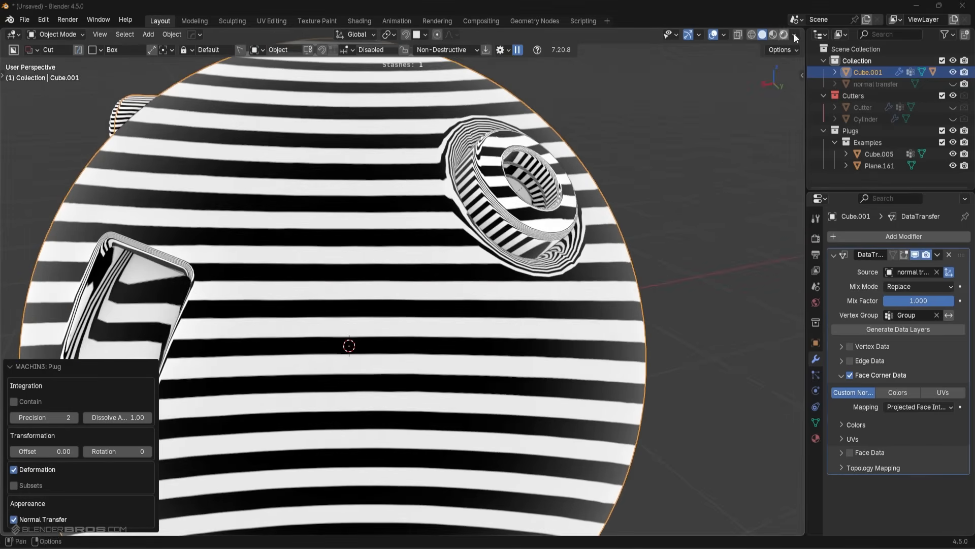
Return the viewport to the plain grey matcap and select the plugged sphere.
click(794, 34)
click(788, 119)
click(703, 160)
middle_drag(457, 230, 446, 277)
click(381, 246)
middle_drag(381, 245, 410, 240)
key(y)
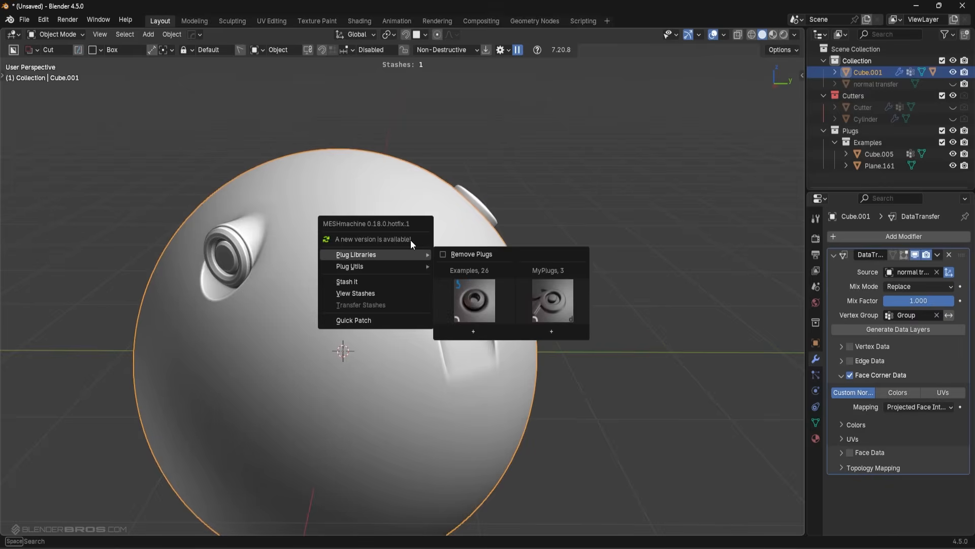
key(Escape)
key(y)
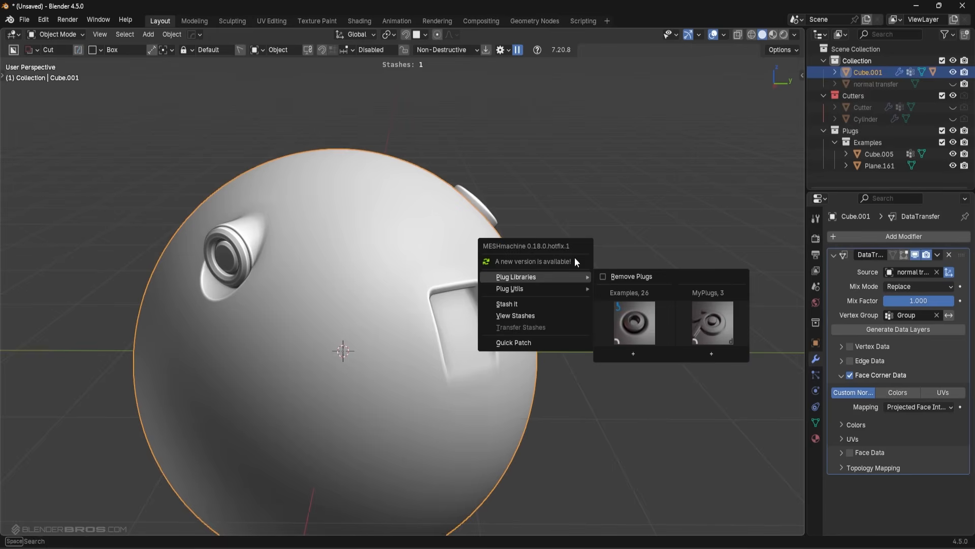
key(Escape)
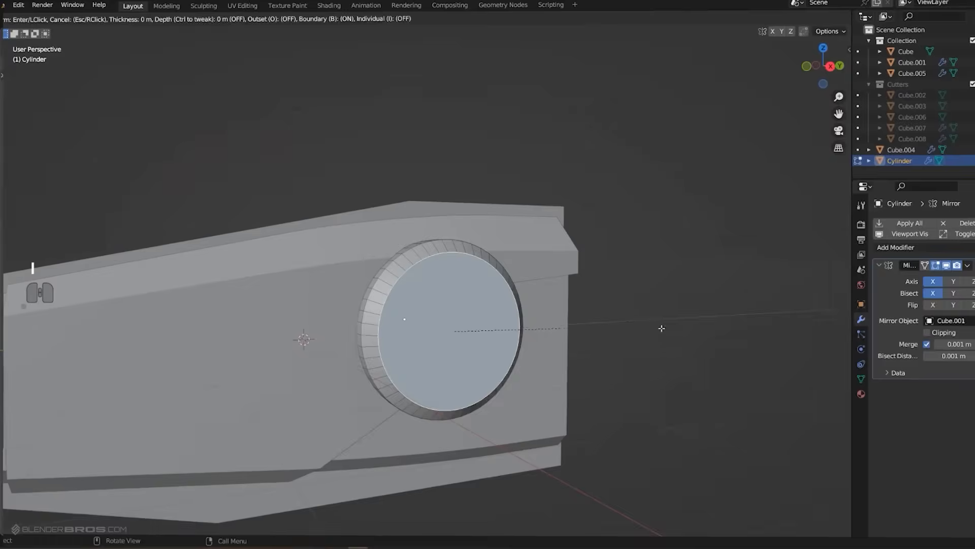
Move the selected end faces of Cube.010 about 0.07 m along global Y and rotate the leg part Cube.017.
key(g)
key(y)
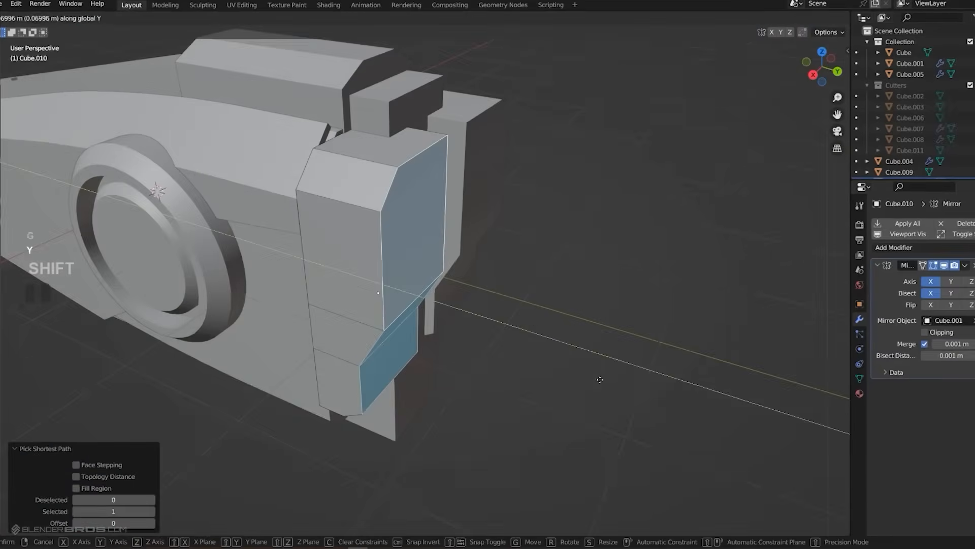
key(r)
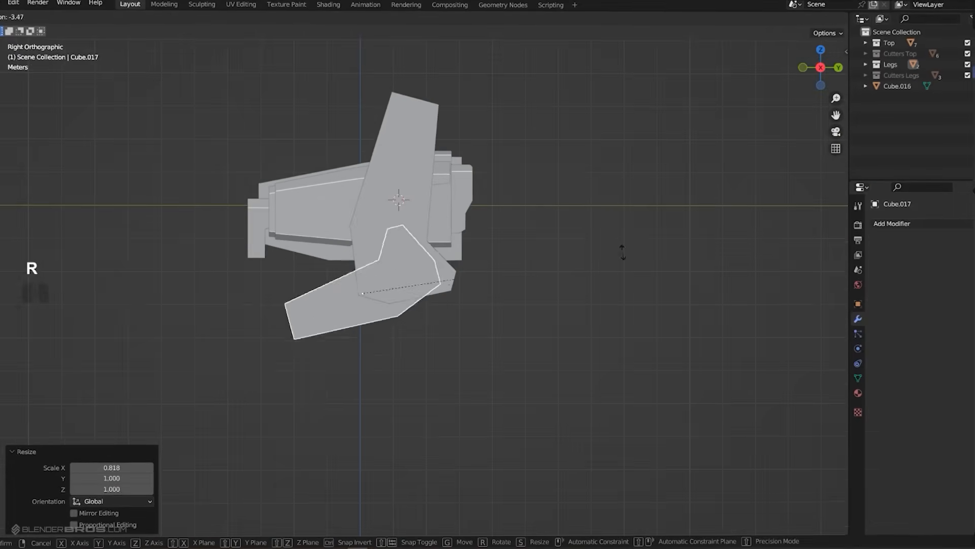